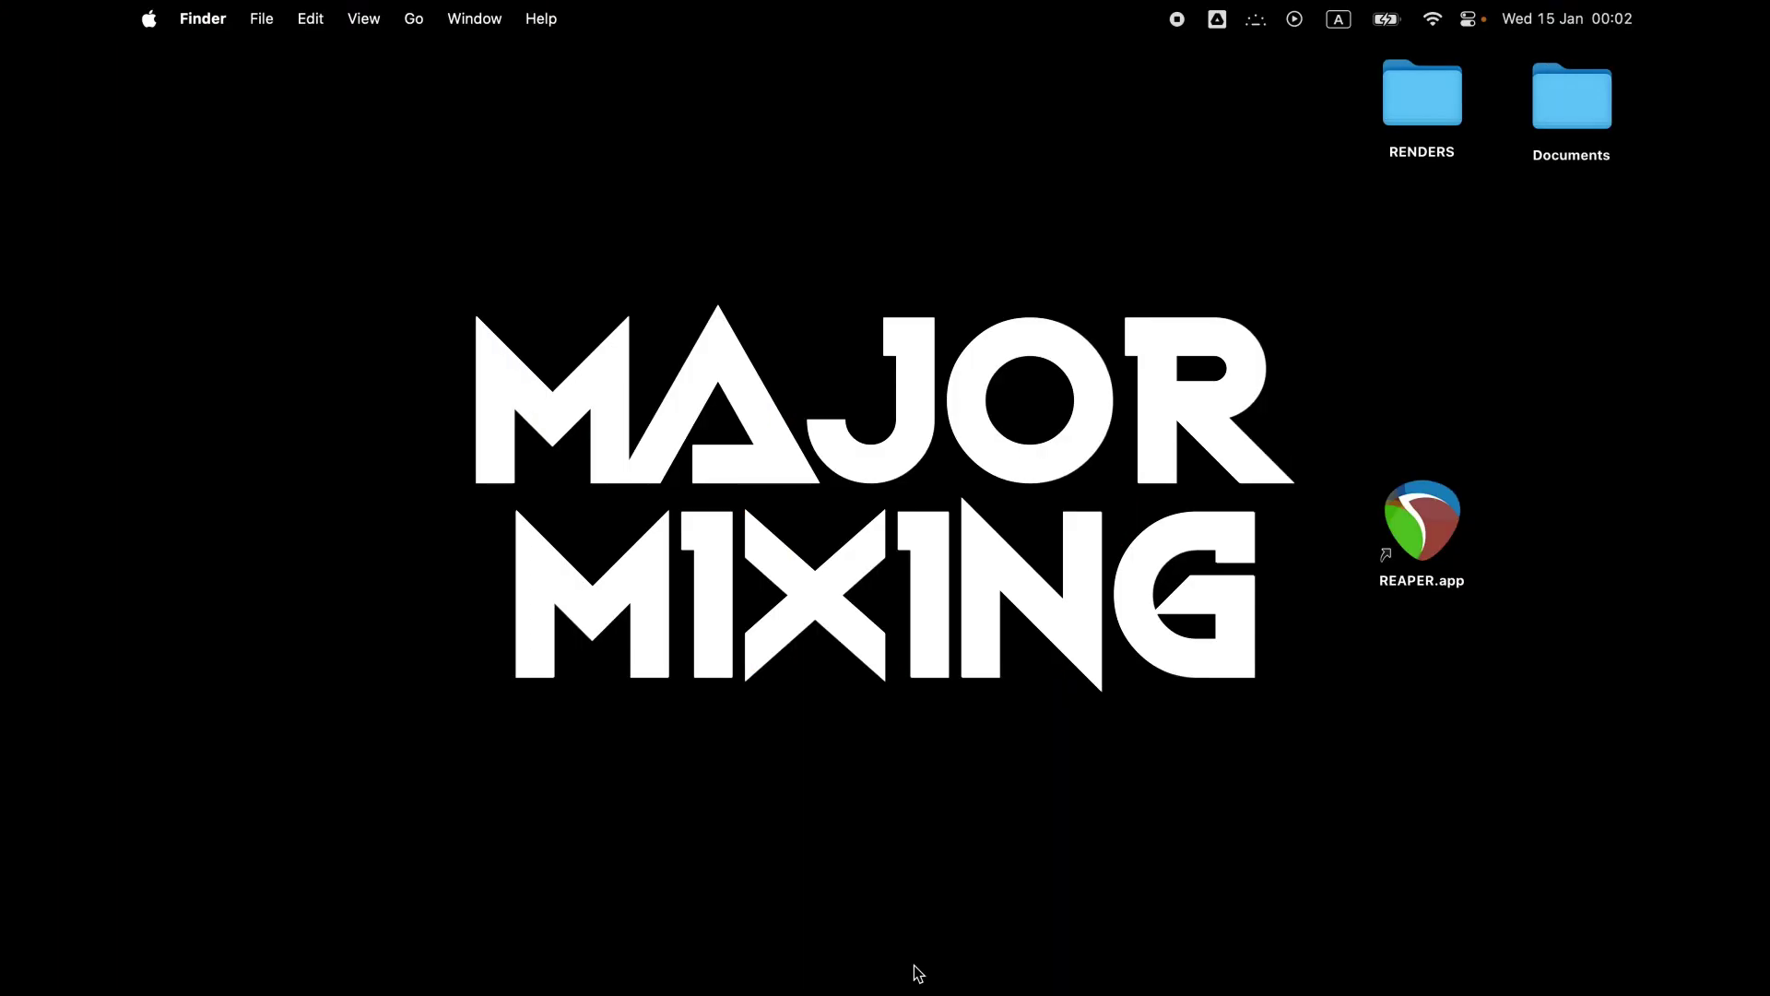
# Launch REAPER from its desktop icon so the MM project opens
pyautogui.doubleClick(1453, 587)
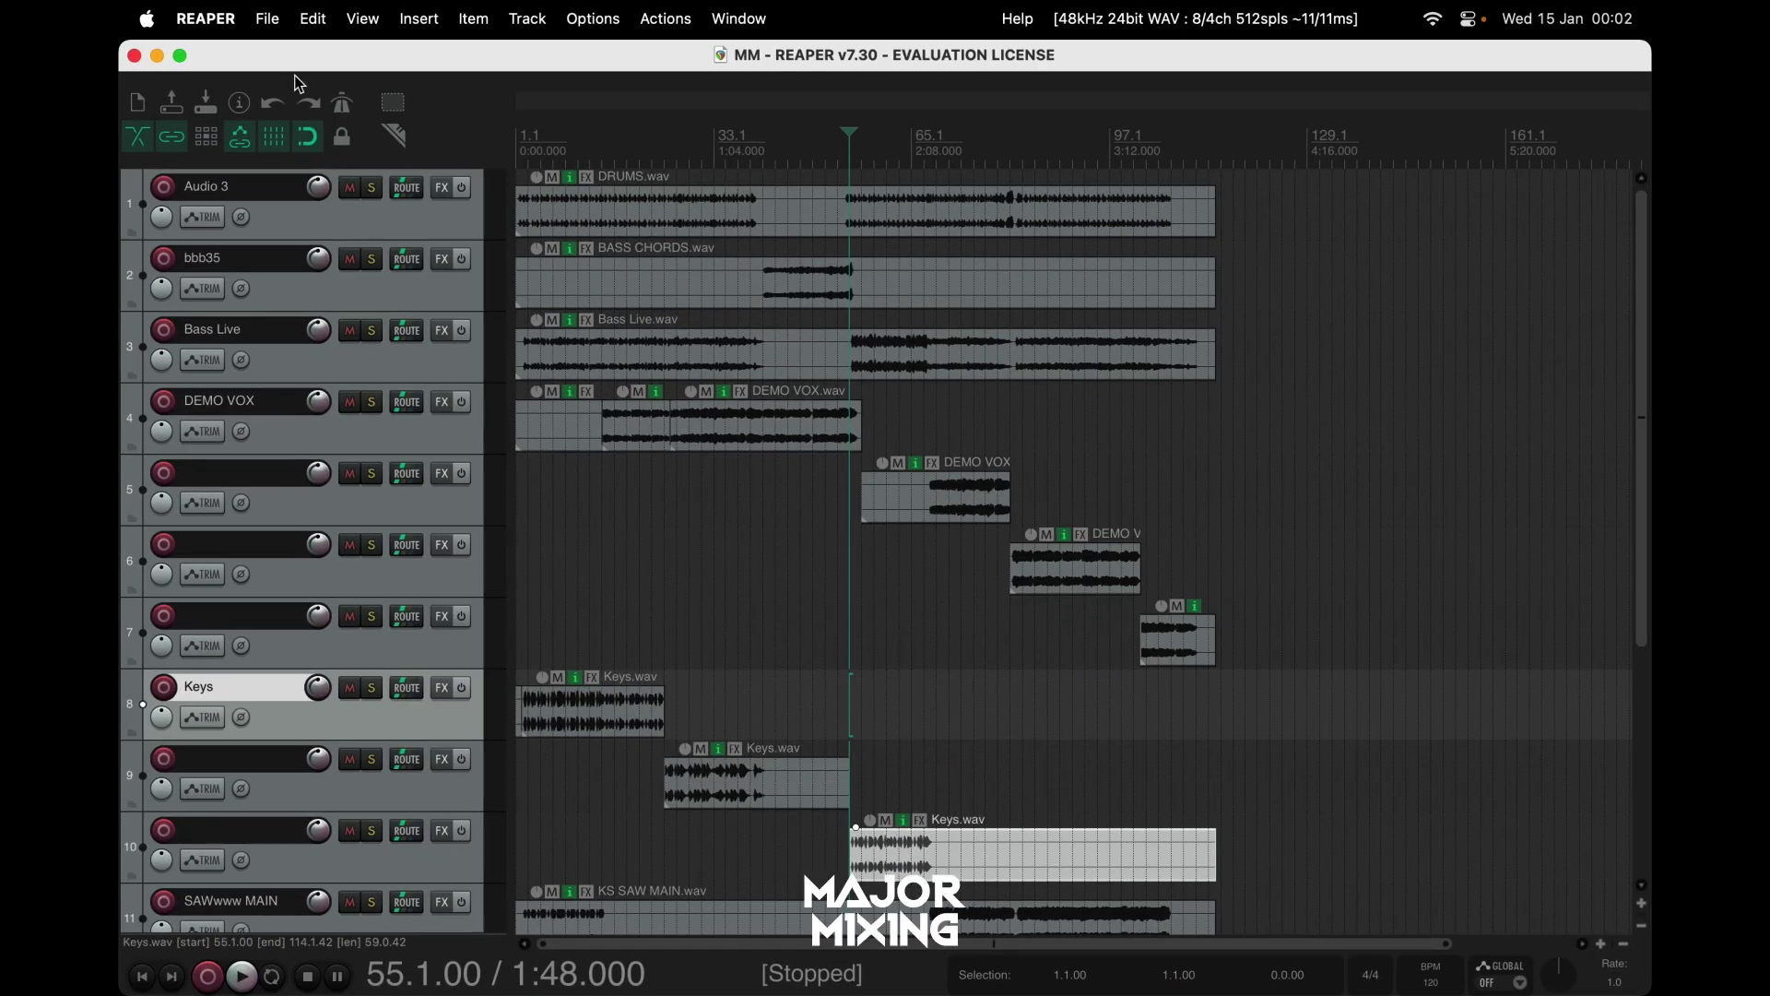
# Save a copy of the project as 'MM for mixing' in the MM folder
pyautogui.click(268, 19)
pyautogui.click(358, 162)
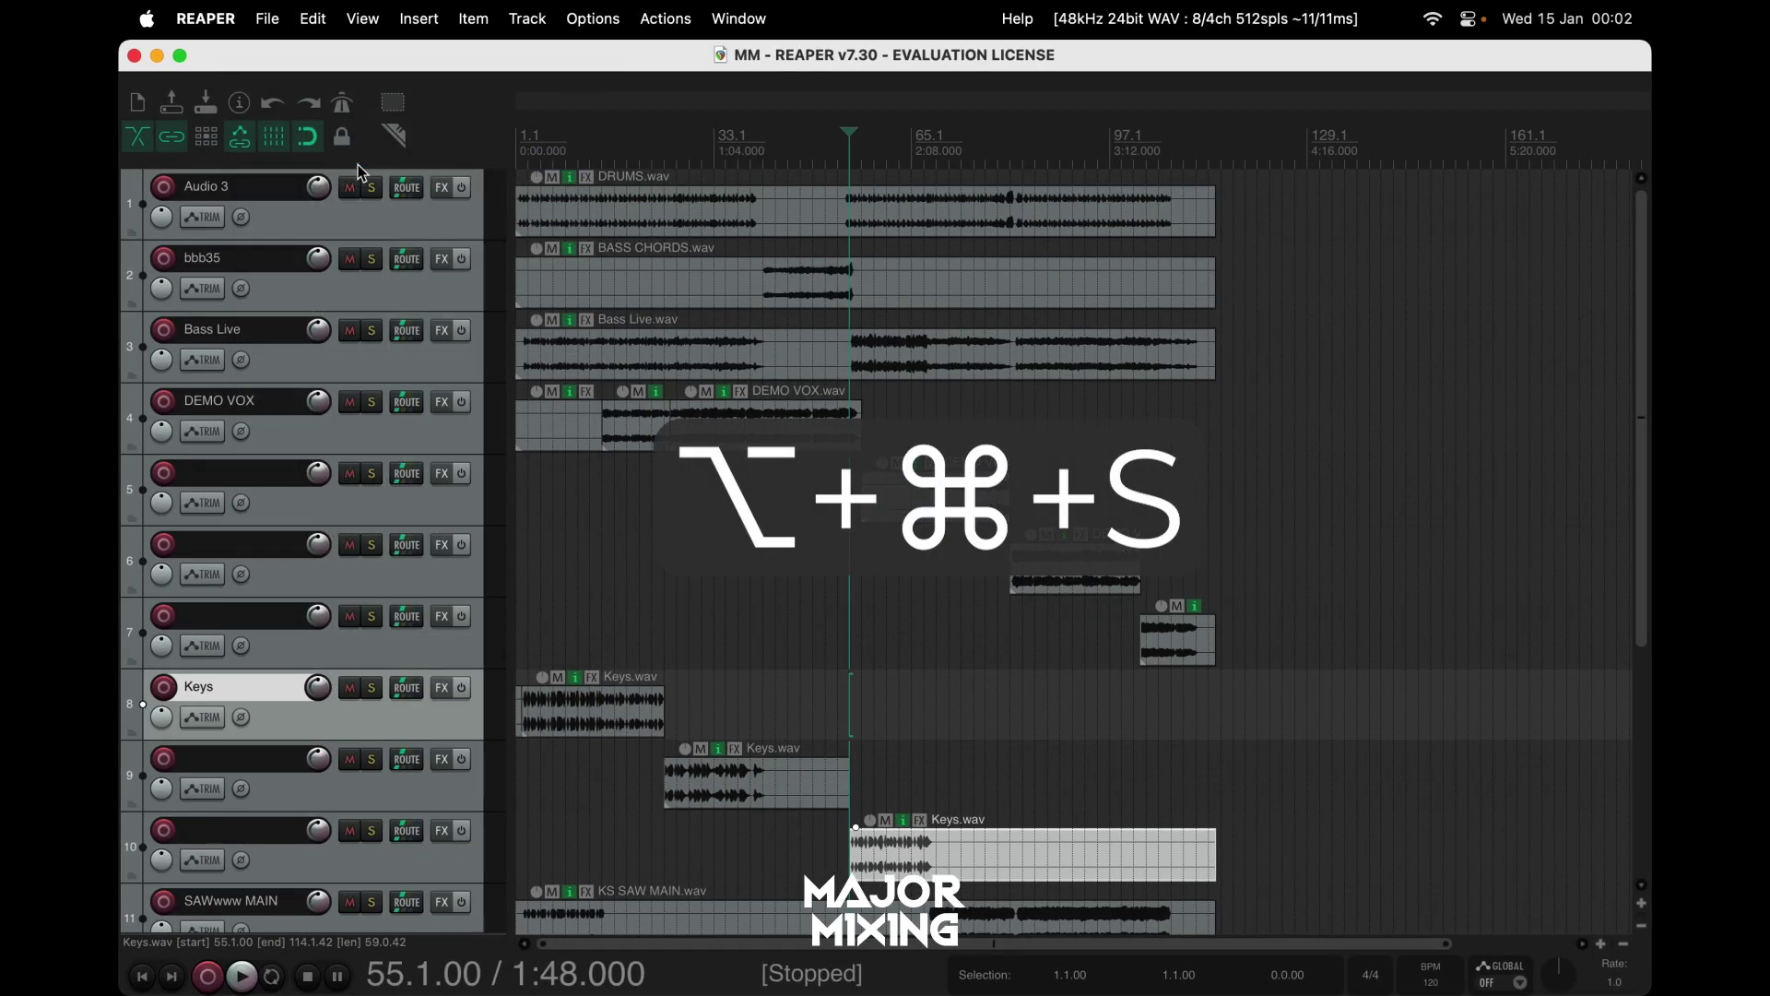
pyautogui.write('MM for mi')
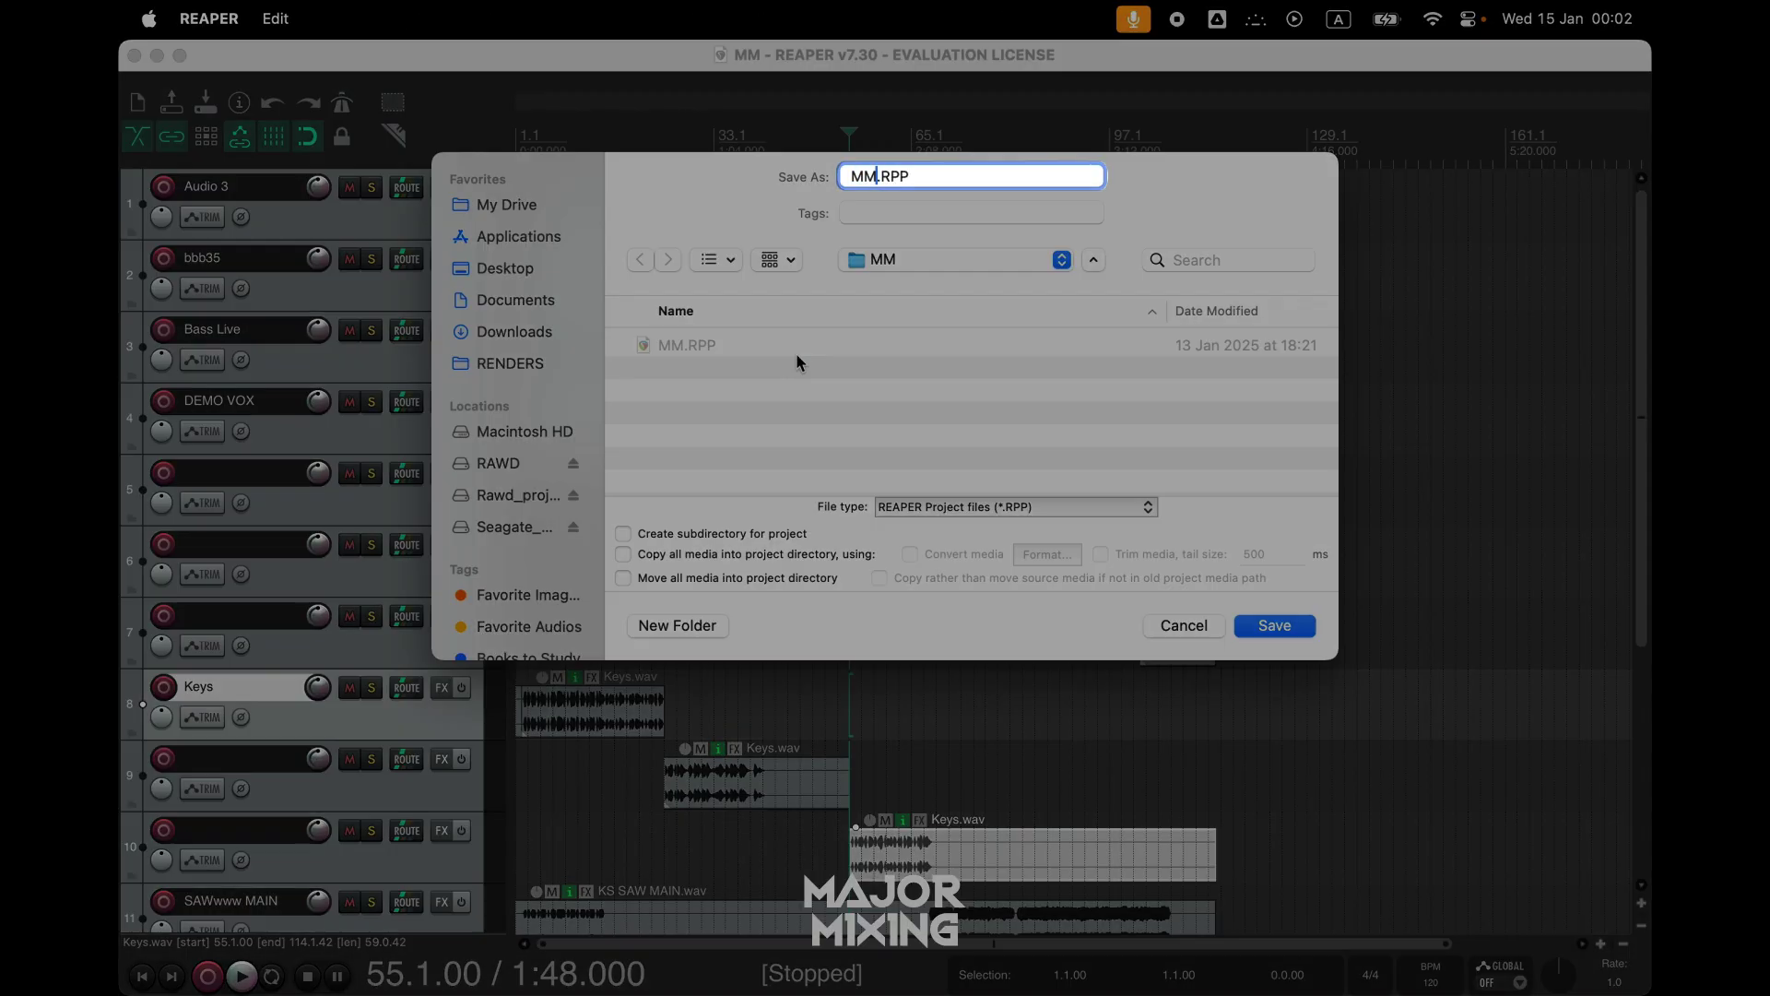
pyautogui.write('xing')
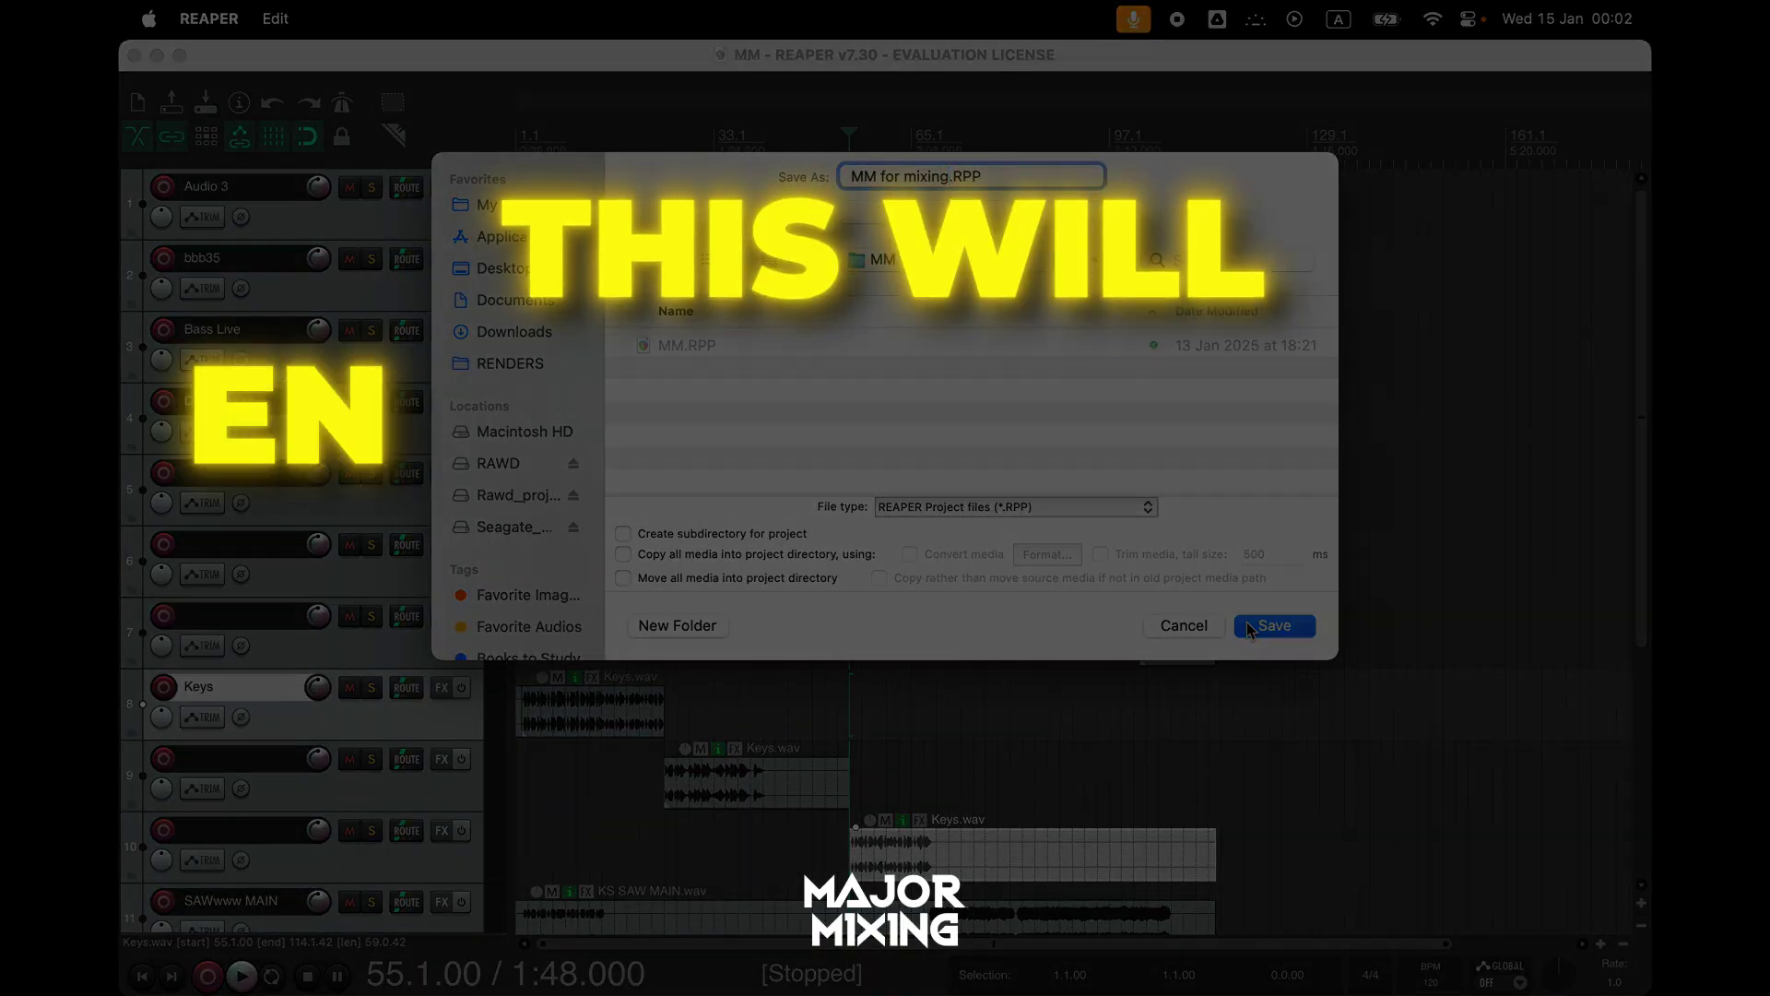
pyautogui.click(1249, 627)
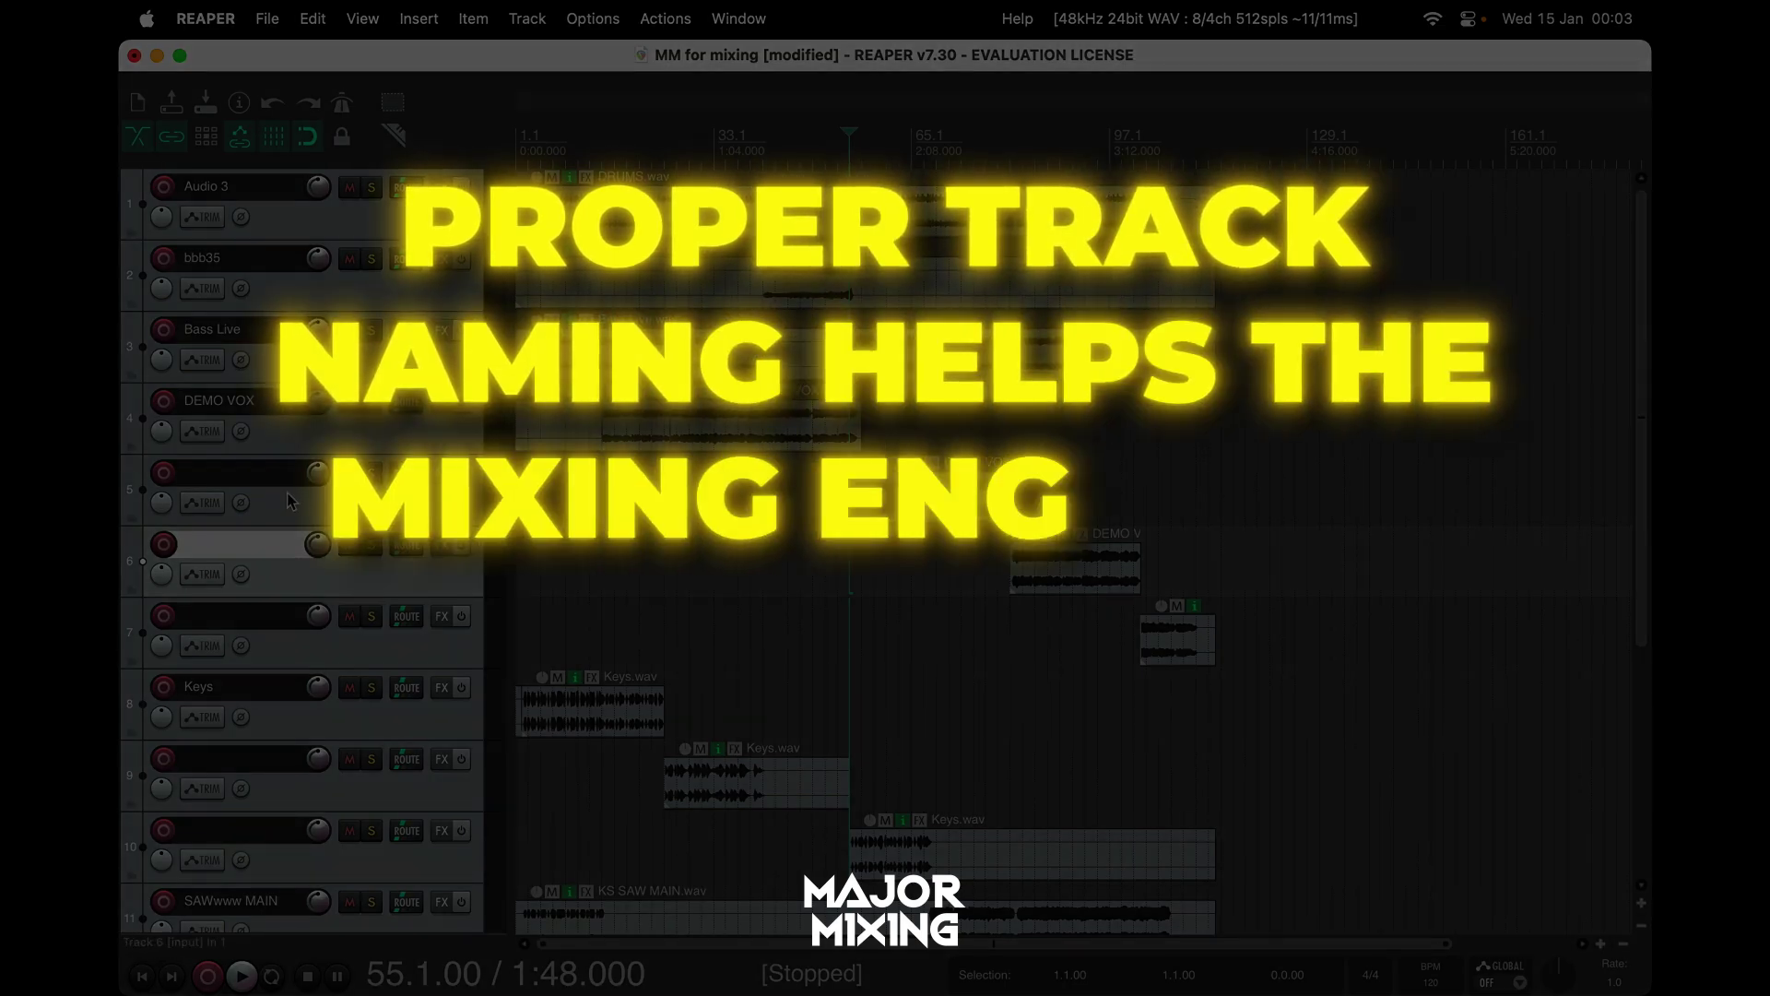
# Rename tracks 5–7 to Vocals and begin typing track 9's Keys name
pyautogui.click(262, 476)
pyautogui.doubleClick(262, 473)
pyautogui.write('Vocals')
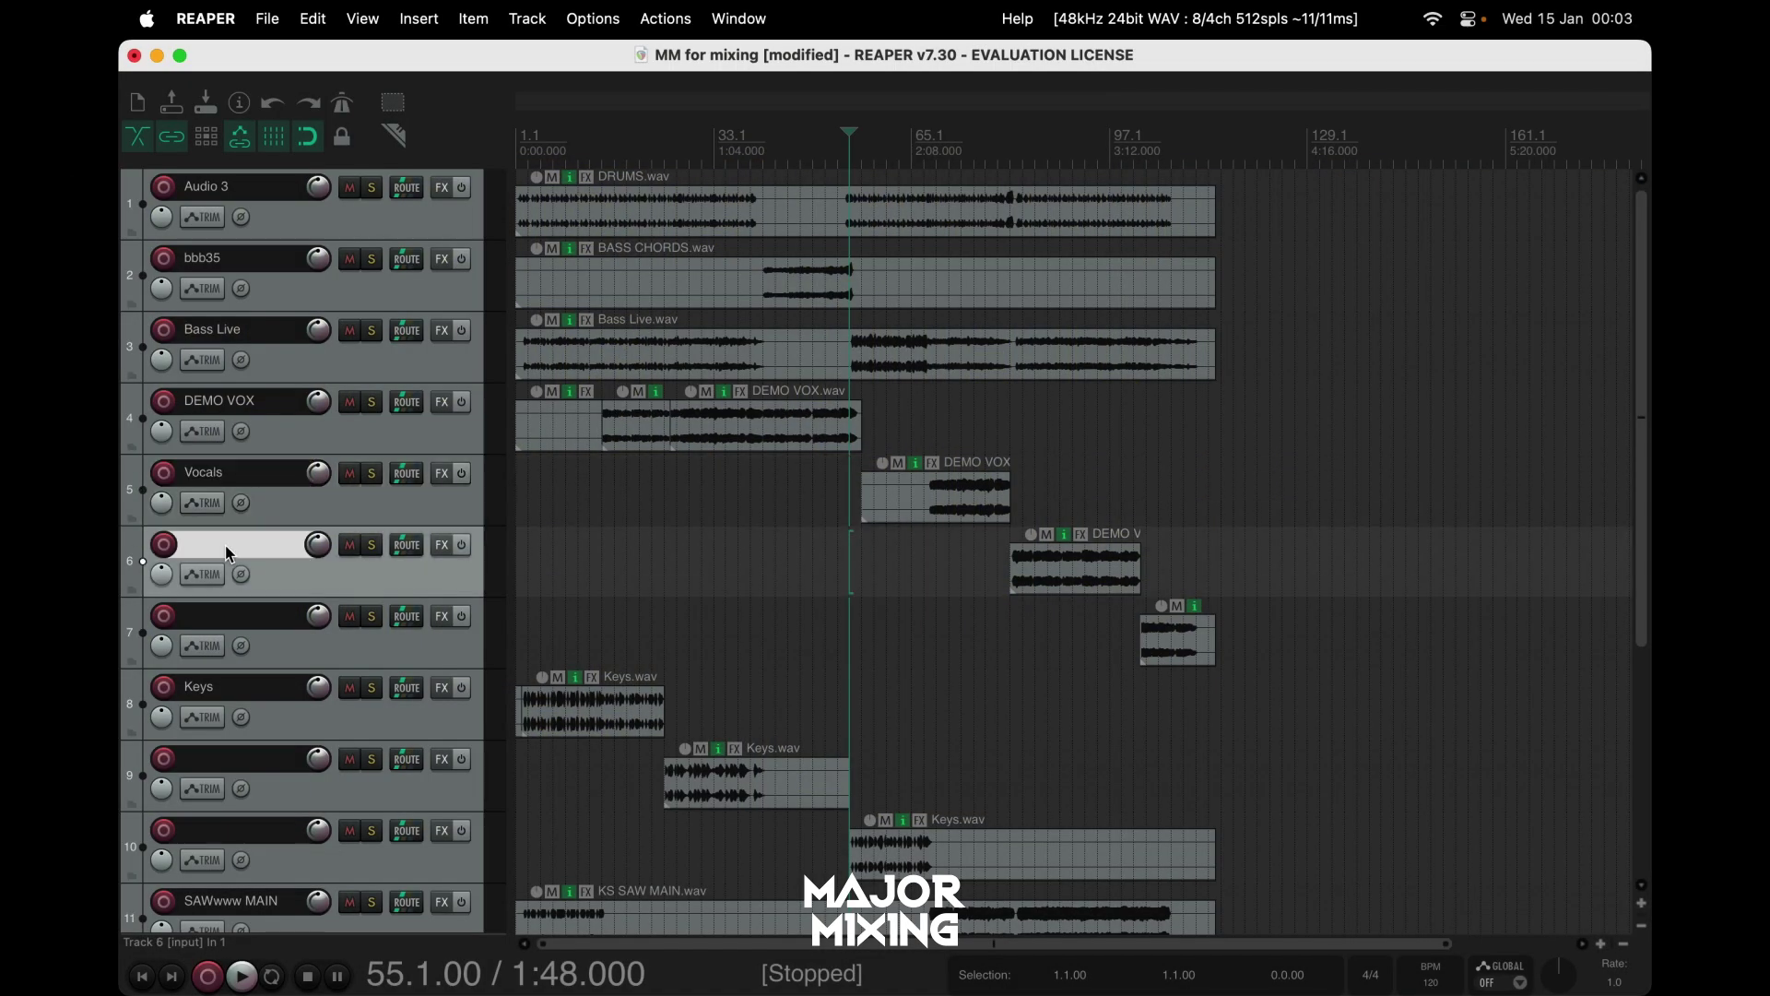
pyautogui.press('Tab')
pyautogui.write('Vocals')
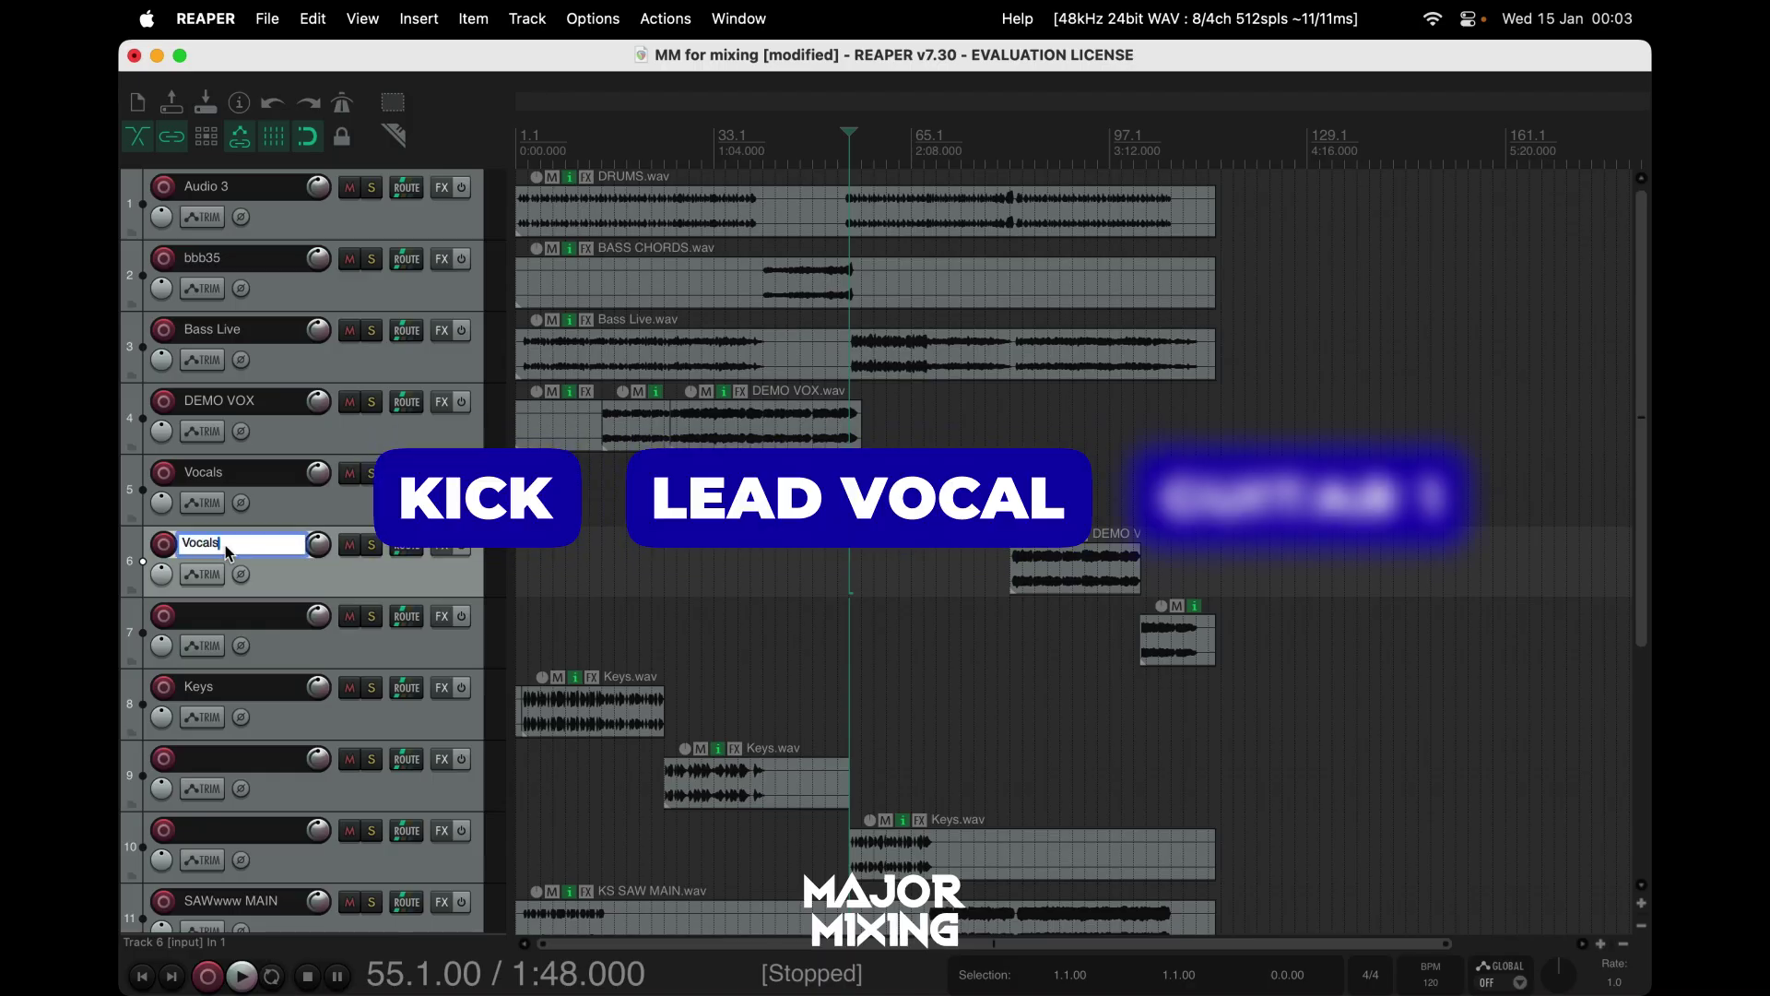
pyautogui.press('Tab')
pyautogui.write('Vocals')
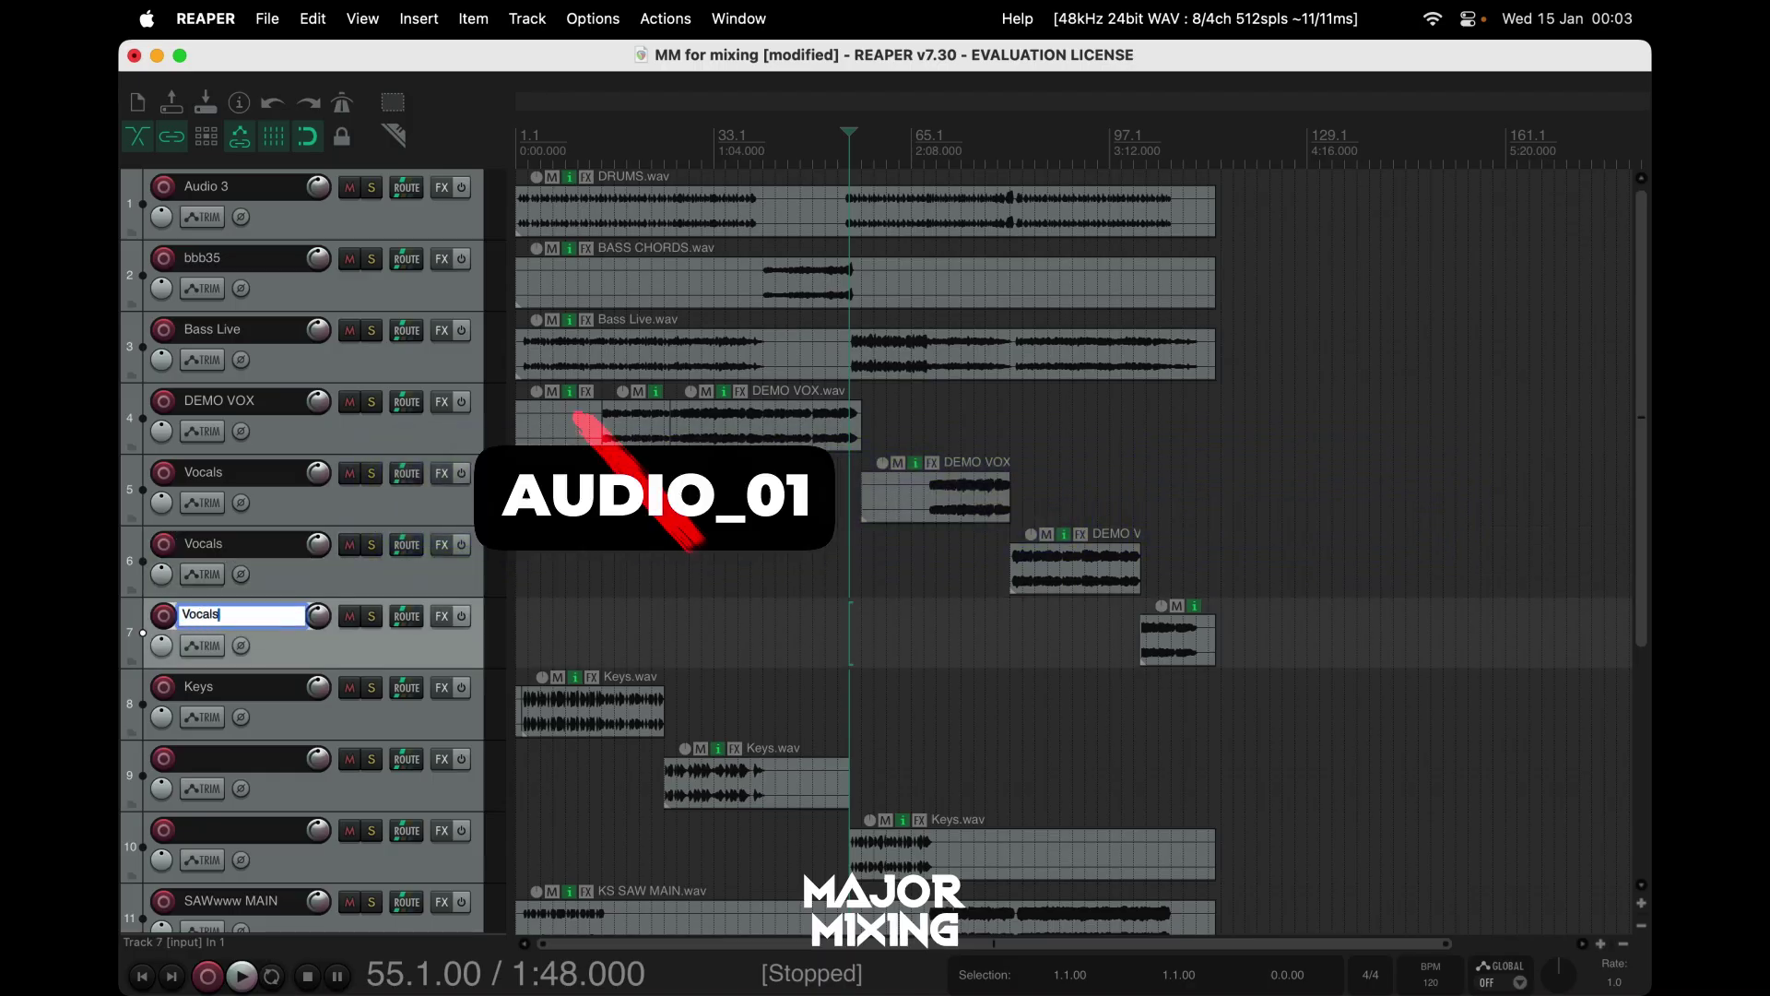
pyautogui.press('Return')
pyautogui.doubleClick(241, 765)
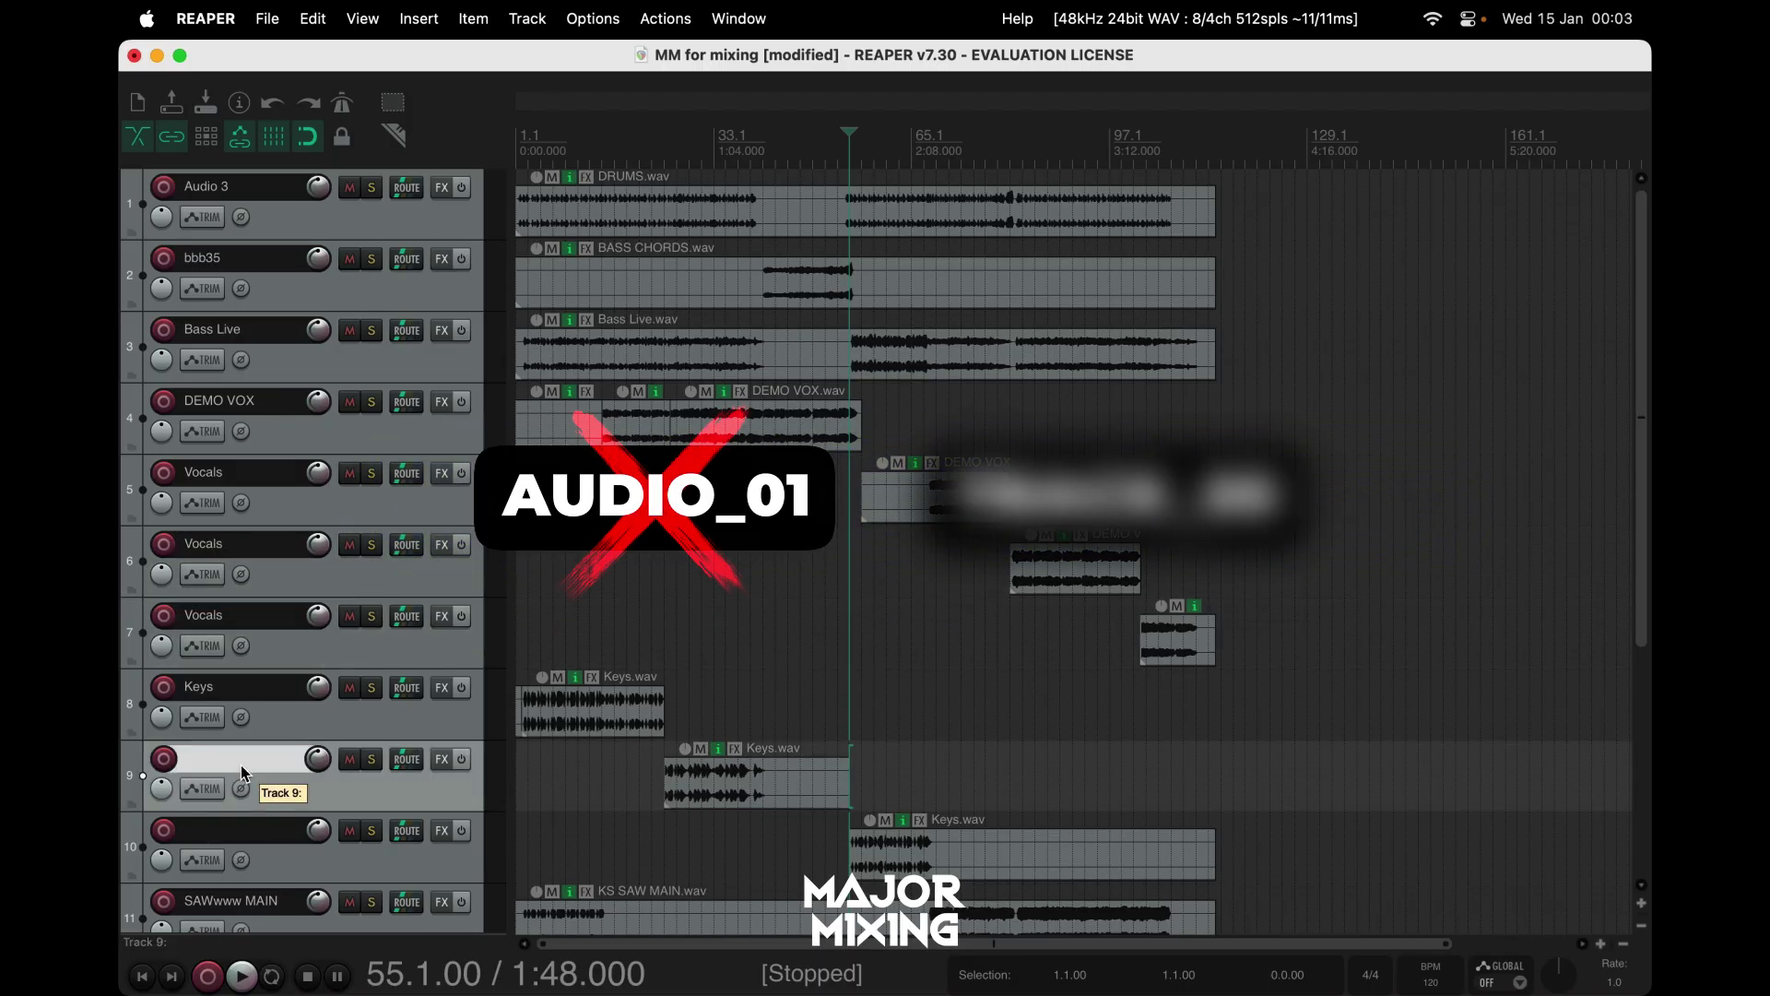
pyautogui.write('K')
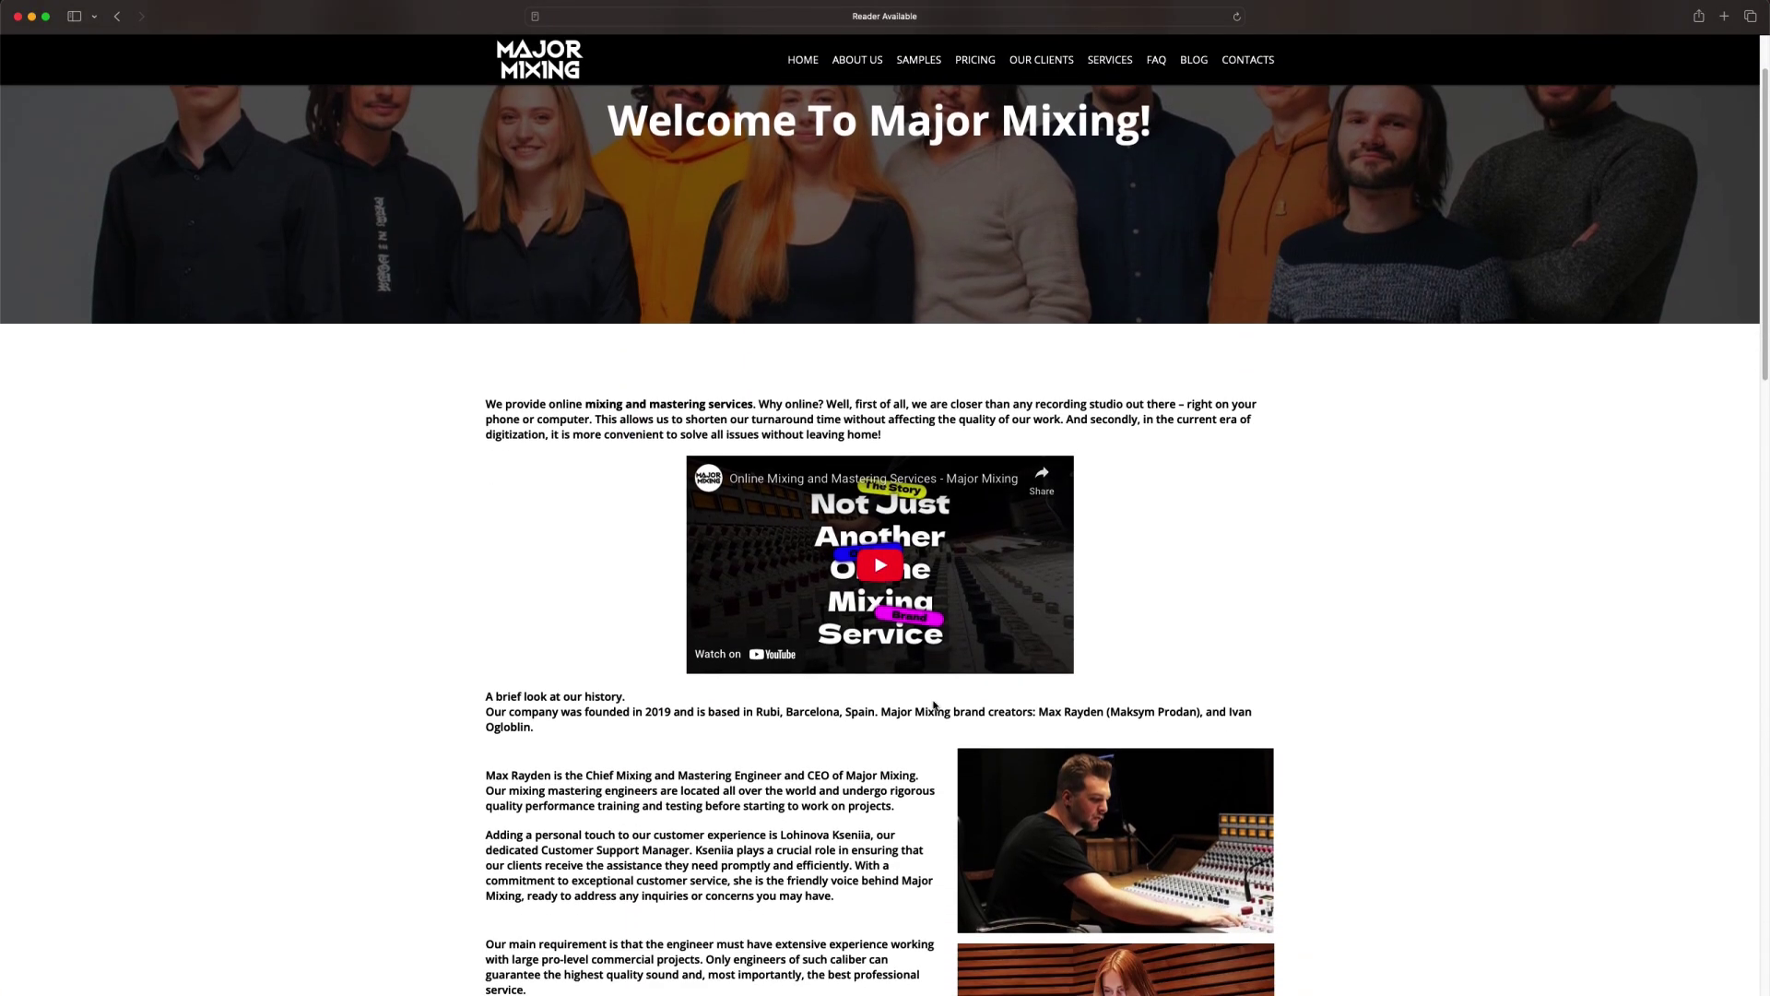
# Scroll the Major Mixing homepage past the intro video to the client logos and reviews
pyautogui.scroll(-7, 934, 704)
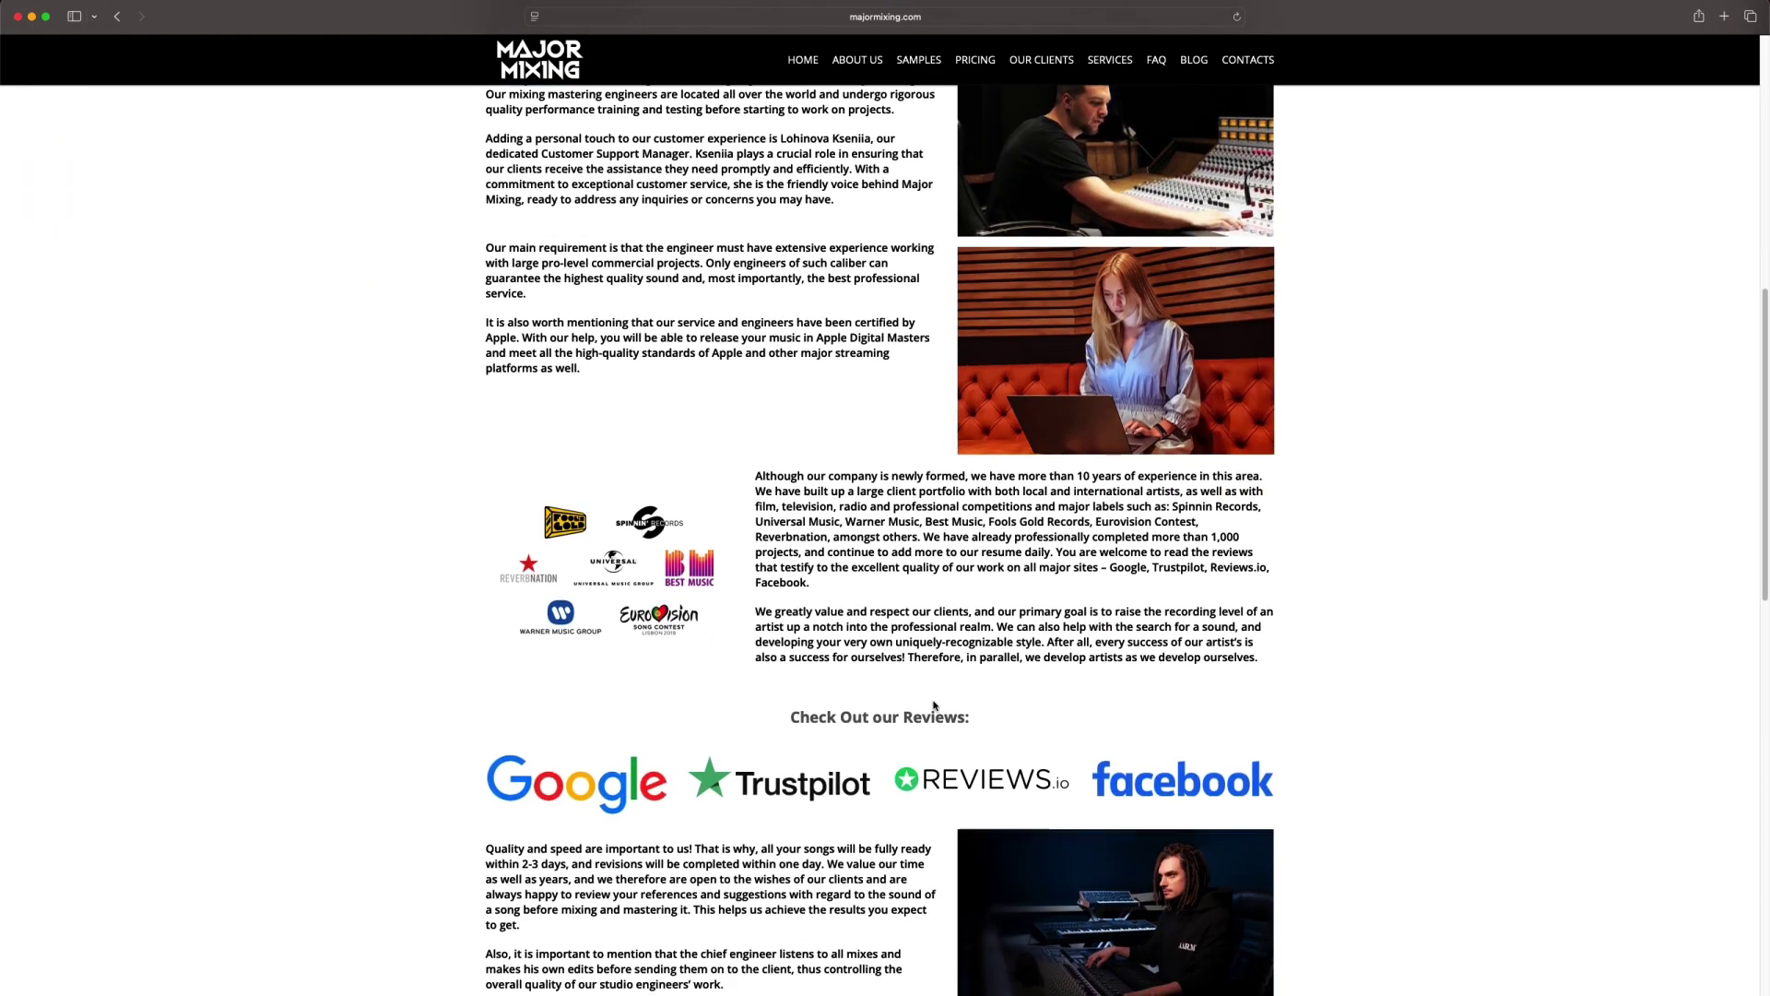
pyautogui.scroll(-5, 934, 704)
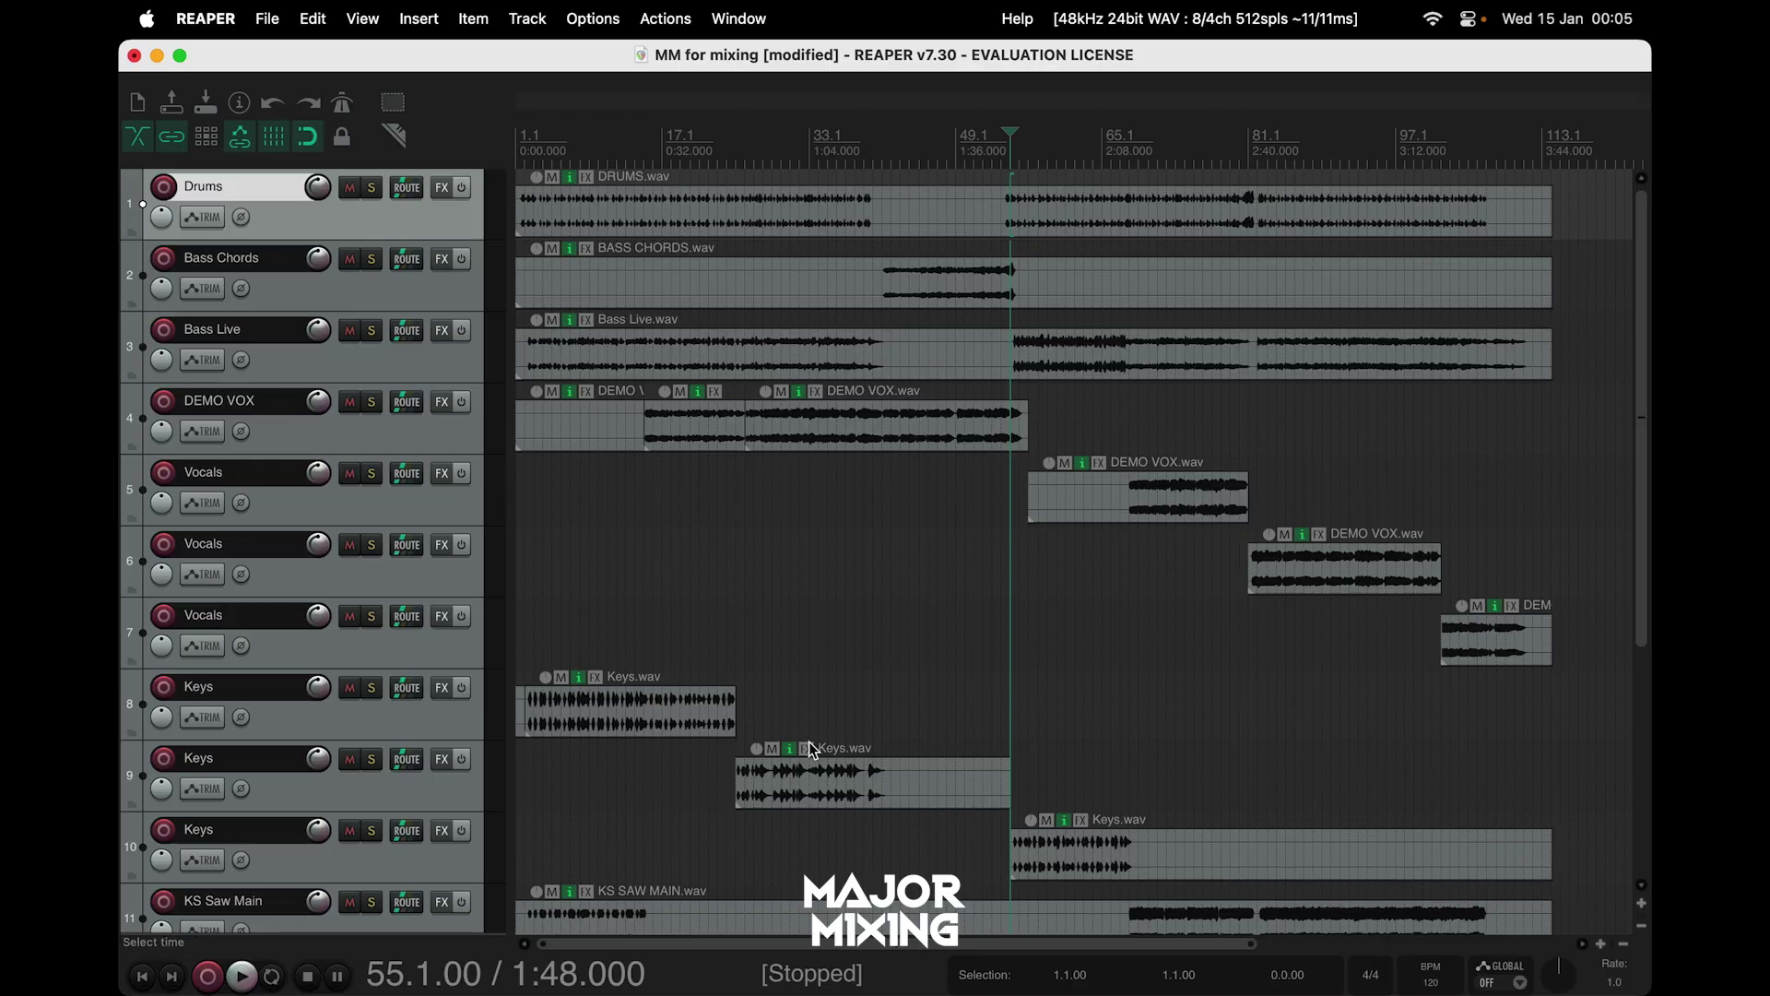
# Move the second and third Keys.wav clips onto track 8 and delete the two empty Keys tracks
pyautogui.moveTo(819, 749); pyautogui.dragTo(821, 679)
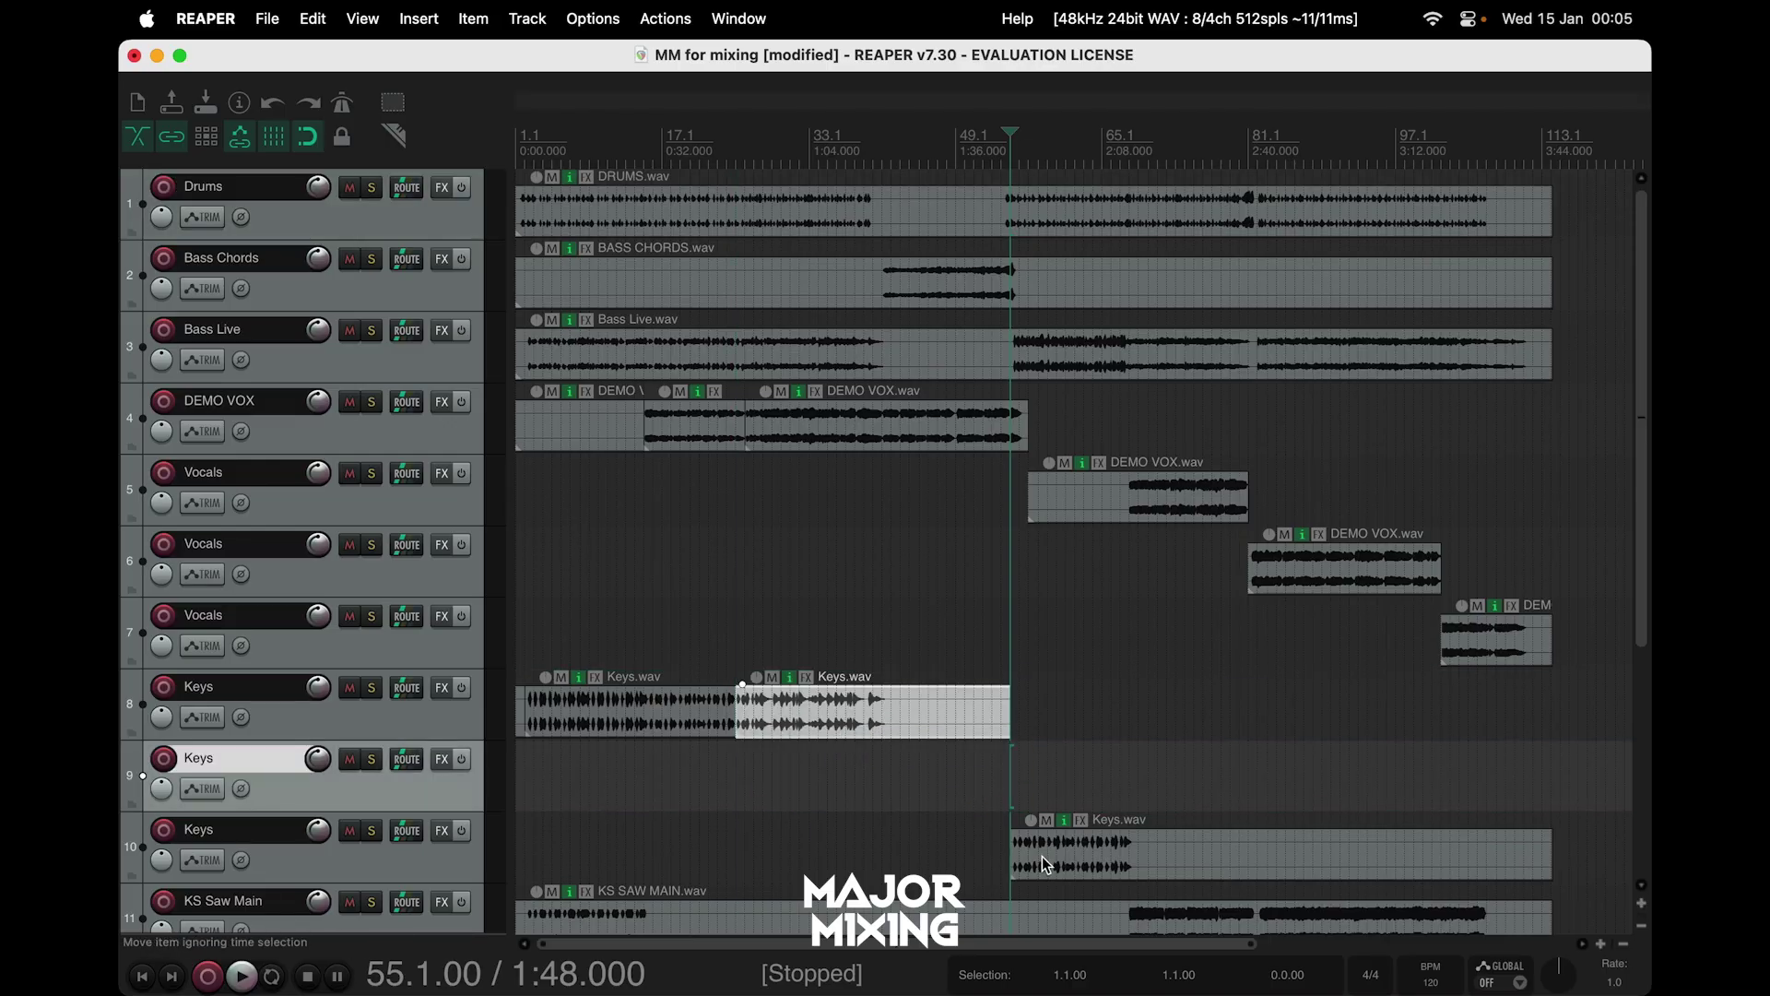
pyautogui.moveTo(1043, 862); pyautogui.dragTo(1050, 717)
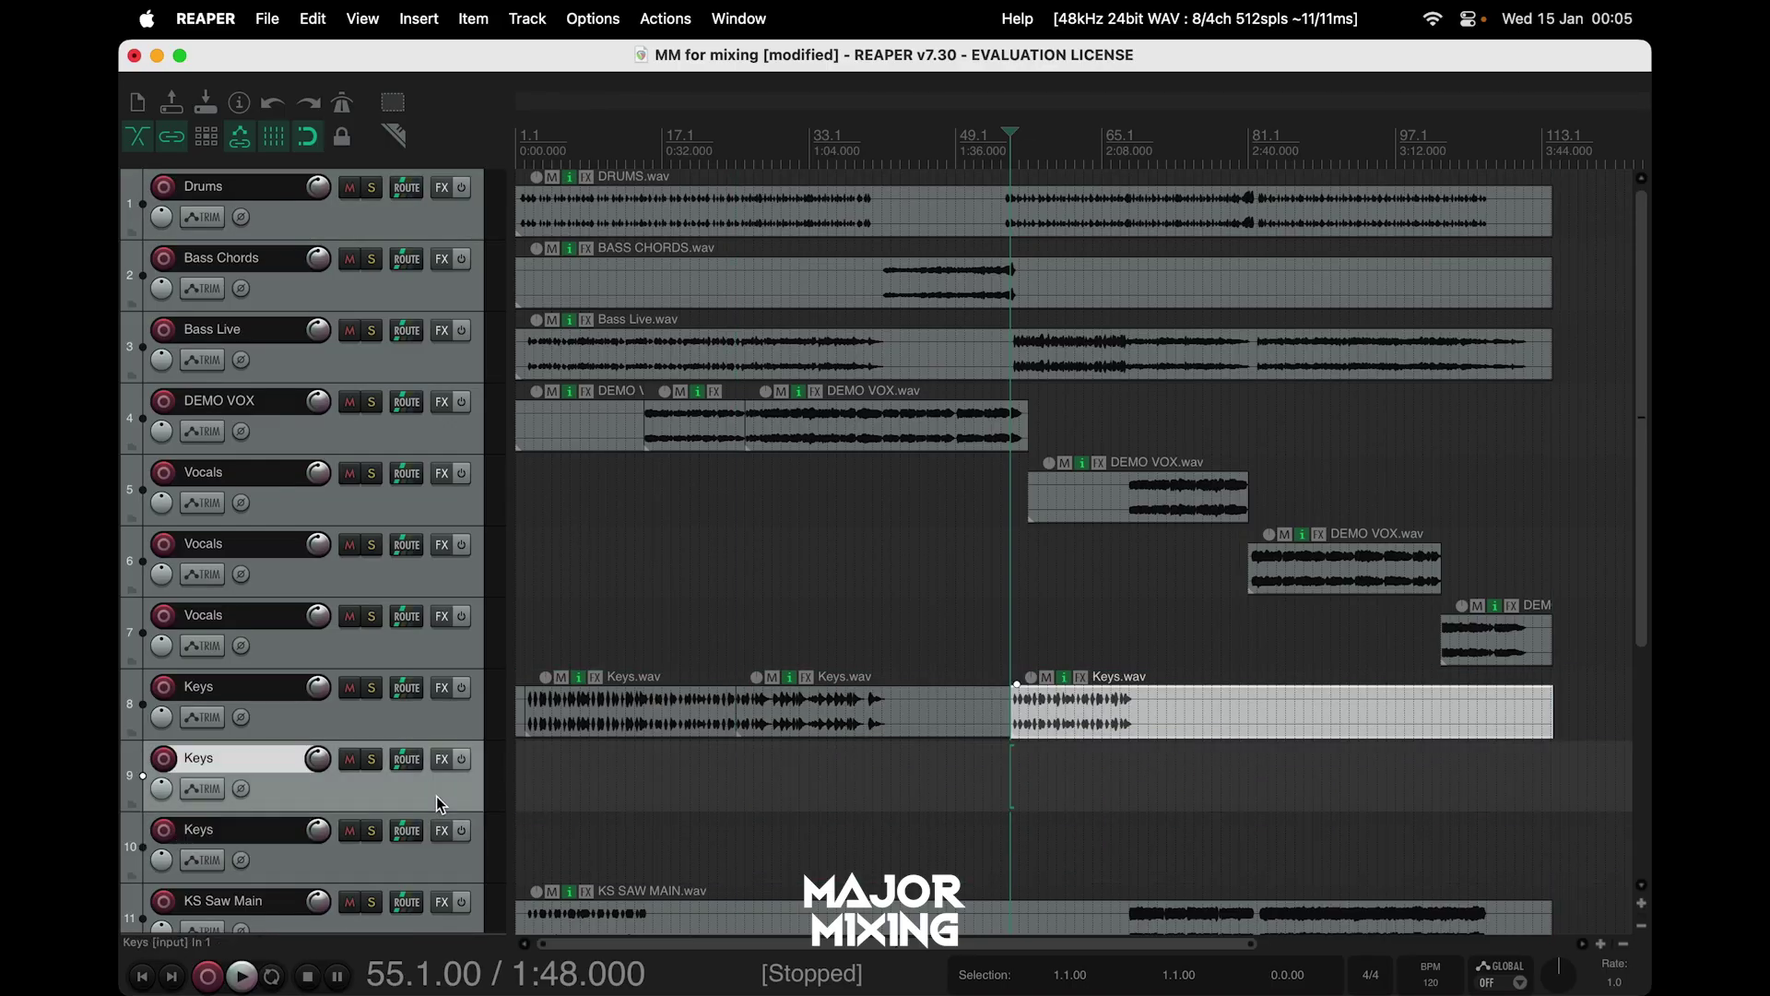
pyautogui.keyDown('shift'); pyautogui.click(461, 863); pyautogui.keyUp('shift')
pyautogui.press('Delete')
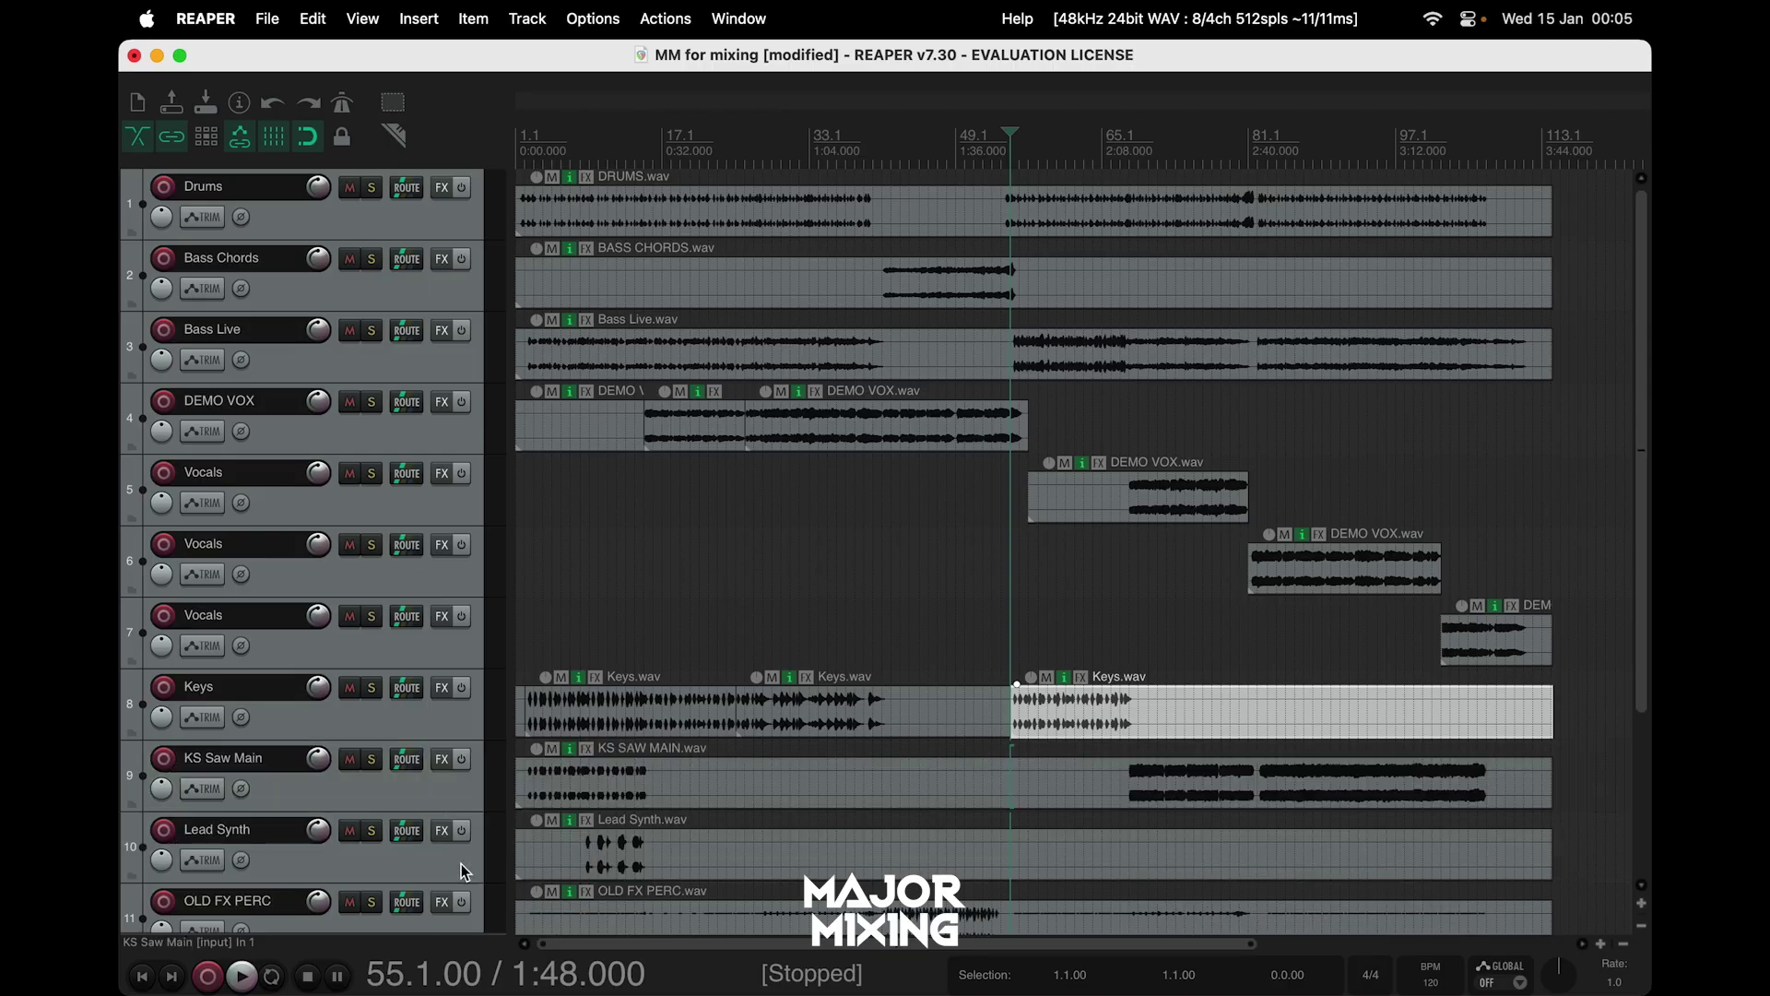
# Regroup the DEMO VOX clips onto tracks 4 and 5 and delete the emptied Vocals tracks
pyautogui.scroll(-3, 747, 582)
pyautogui.scroll(3, 746, 582)
pyautogui.scroll(-2, 1042, 513)
pyautogui.click(1049, 509)
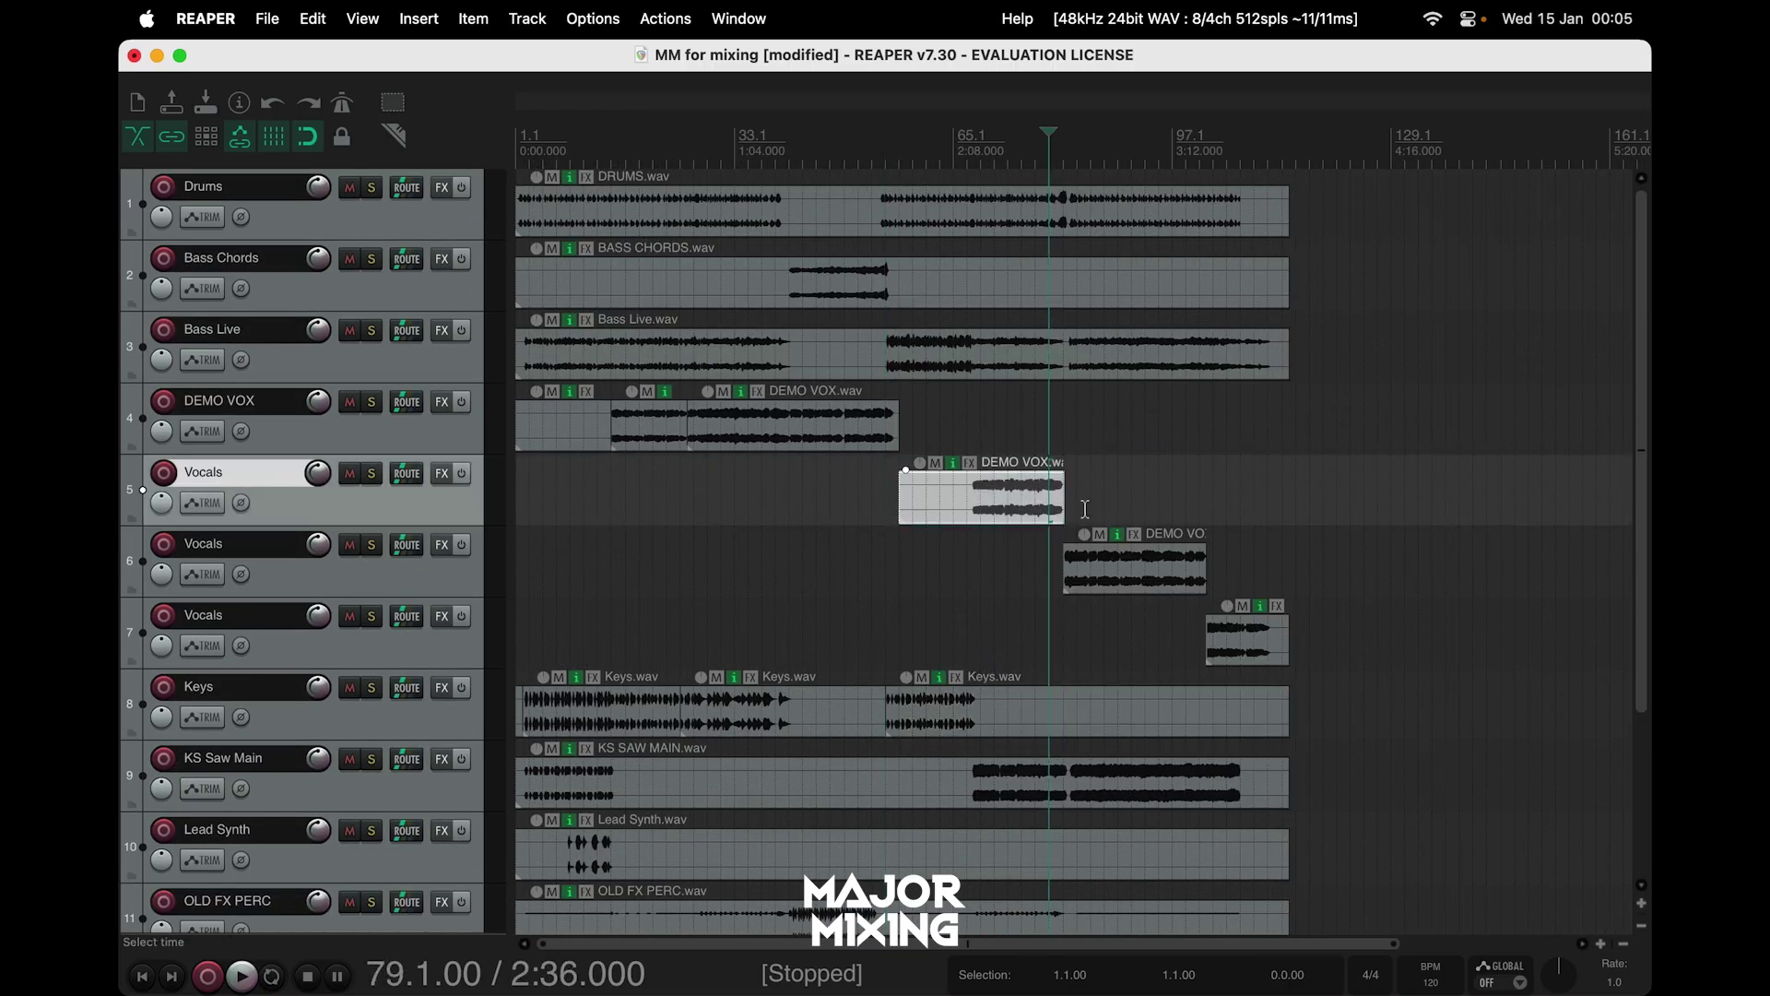
pyautogui.moveTo(1126, 560); pyautogui.dragTo(1129, 428)
pyautogui.moveTo(1245, 636); pyautogui.dragTo(1246, 493)
pyautogui.keyDown('shift'); pyautogui.click(462, 638); pyautogui.keyUp('shift')
pyautogui.press('Delete')
# Rename track 5 to 'Vocals Chorus' and move a chorus DEMO VOX clip onto it
pyautogui.click(268, 472)
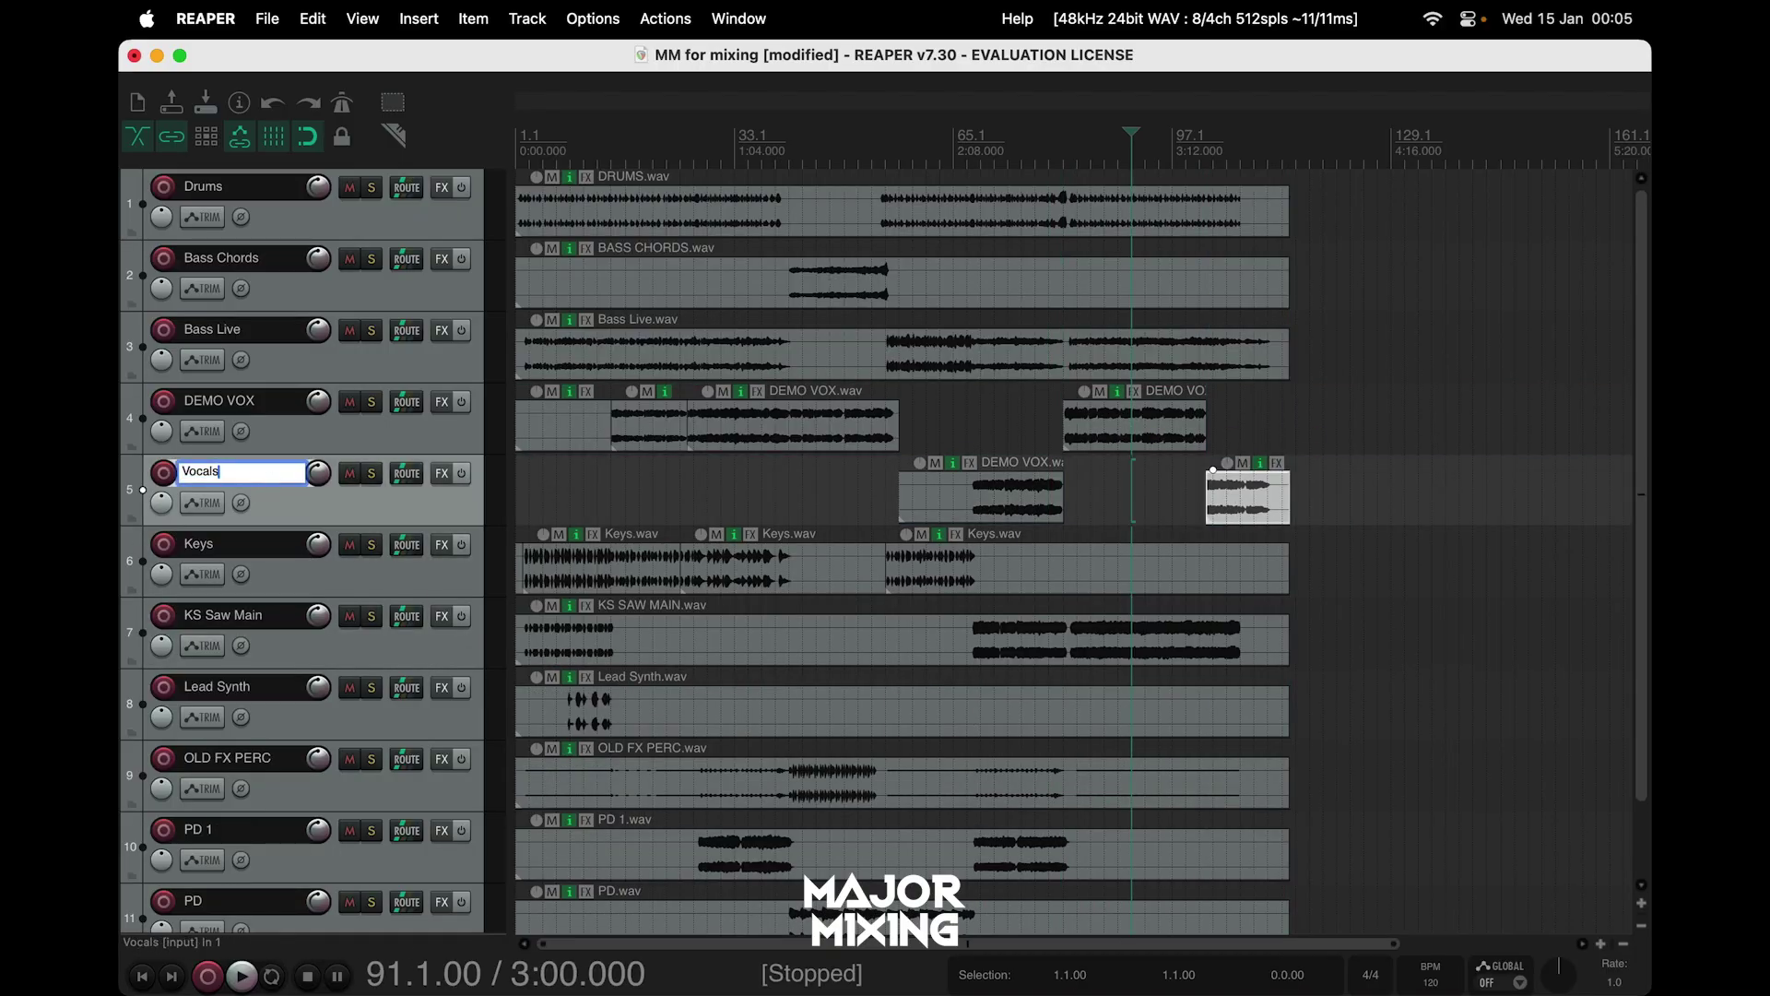
pyautogui.write('Chorus')
pyautogui.press('Return')
pyautogui.moveTo(649, 426); pyautogui.dragTo(649, 497)
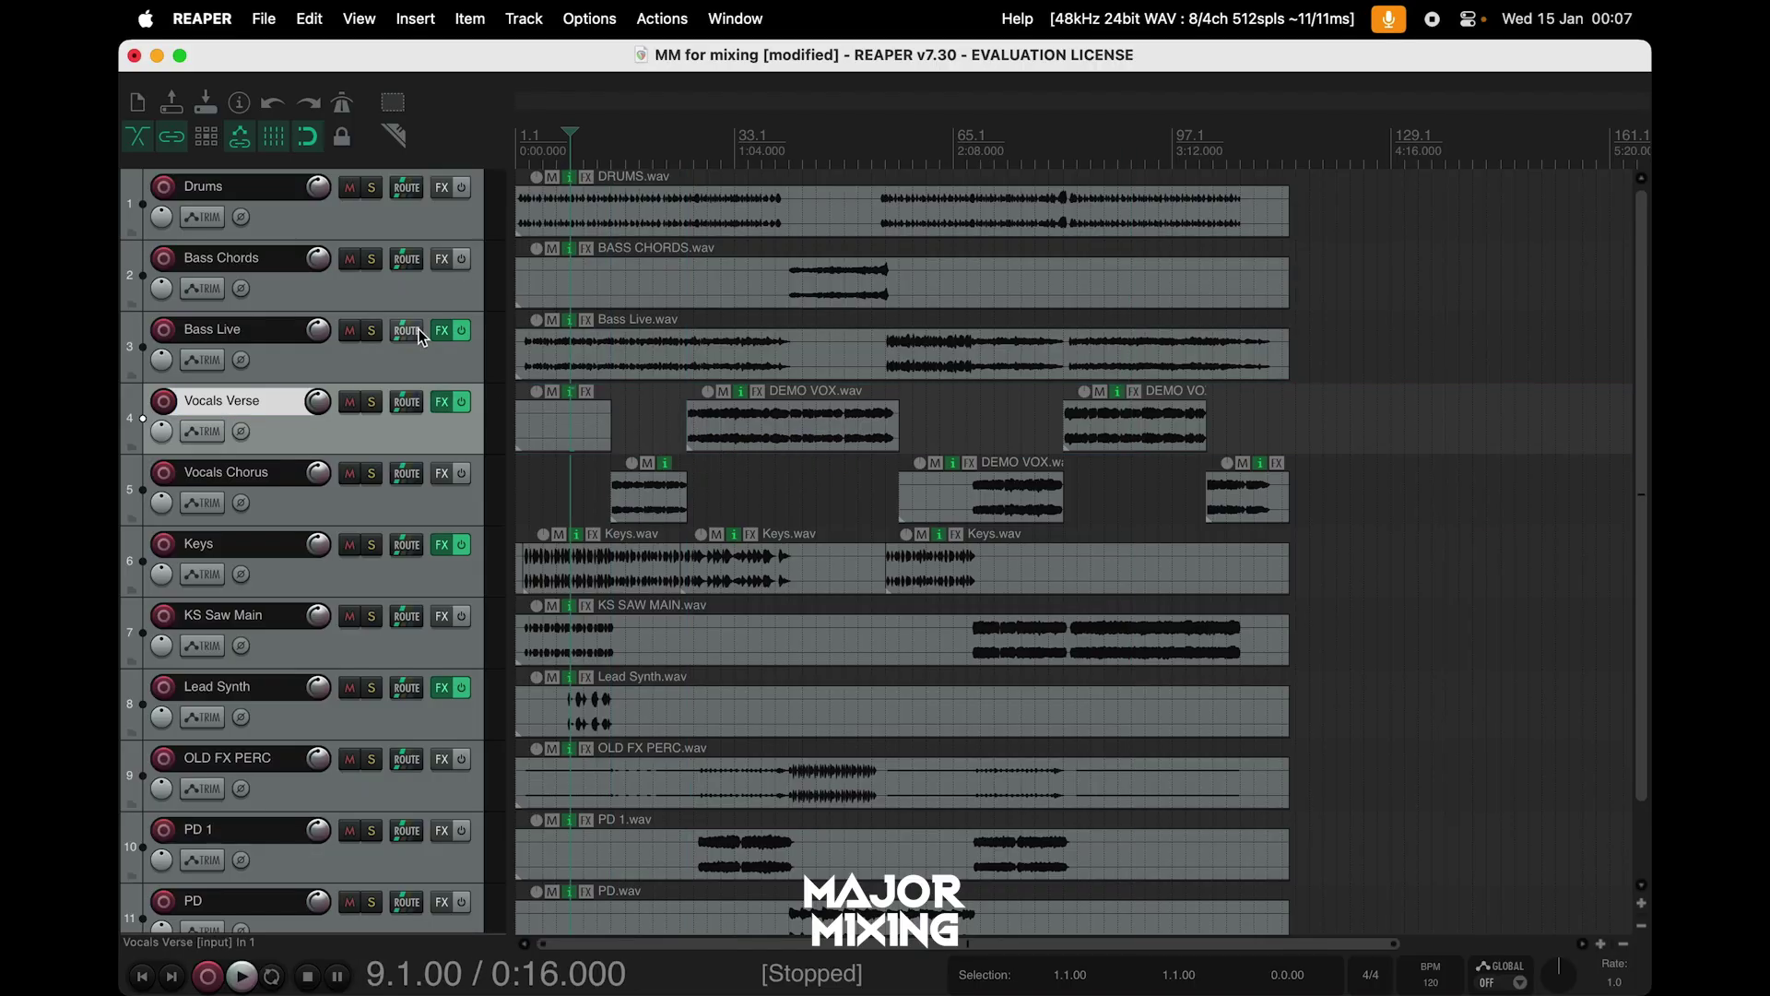
# Disable TrackComp on Vocals Verse, then inspect and close the Keys track's FX chain
pyautogui.click(442, 402)
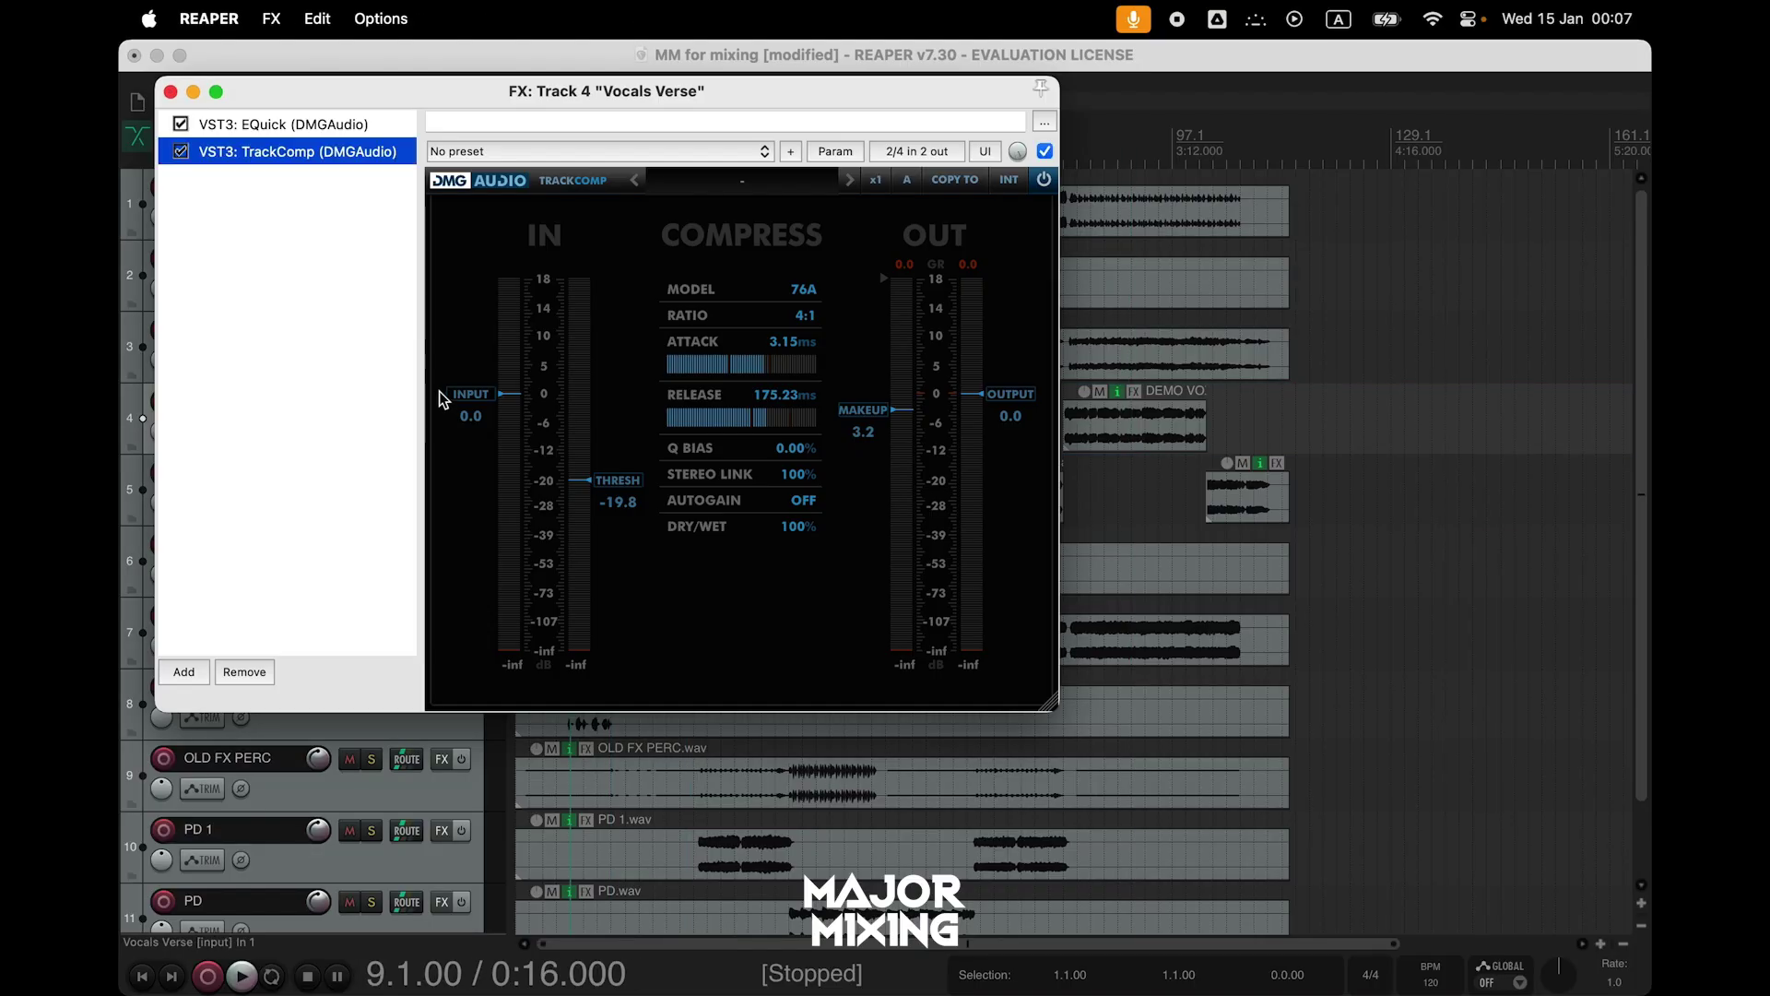
pyautogui.click(181, 151)
pyautogui.click(171, 92)
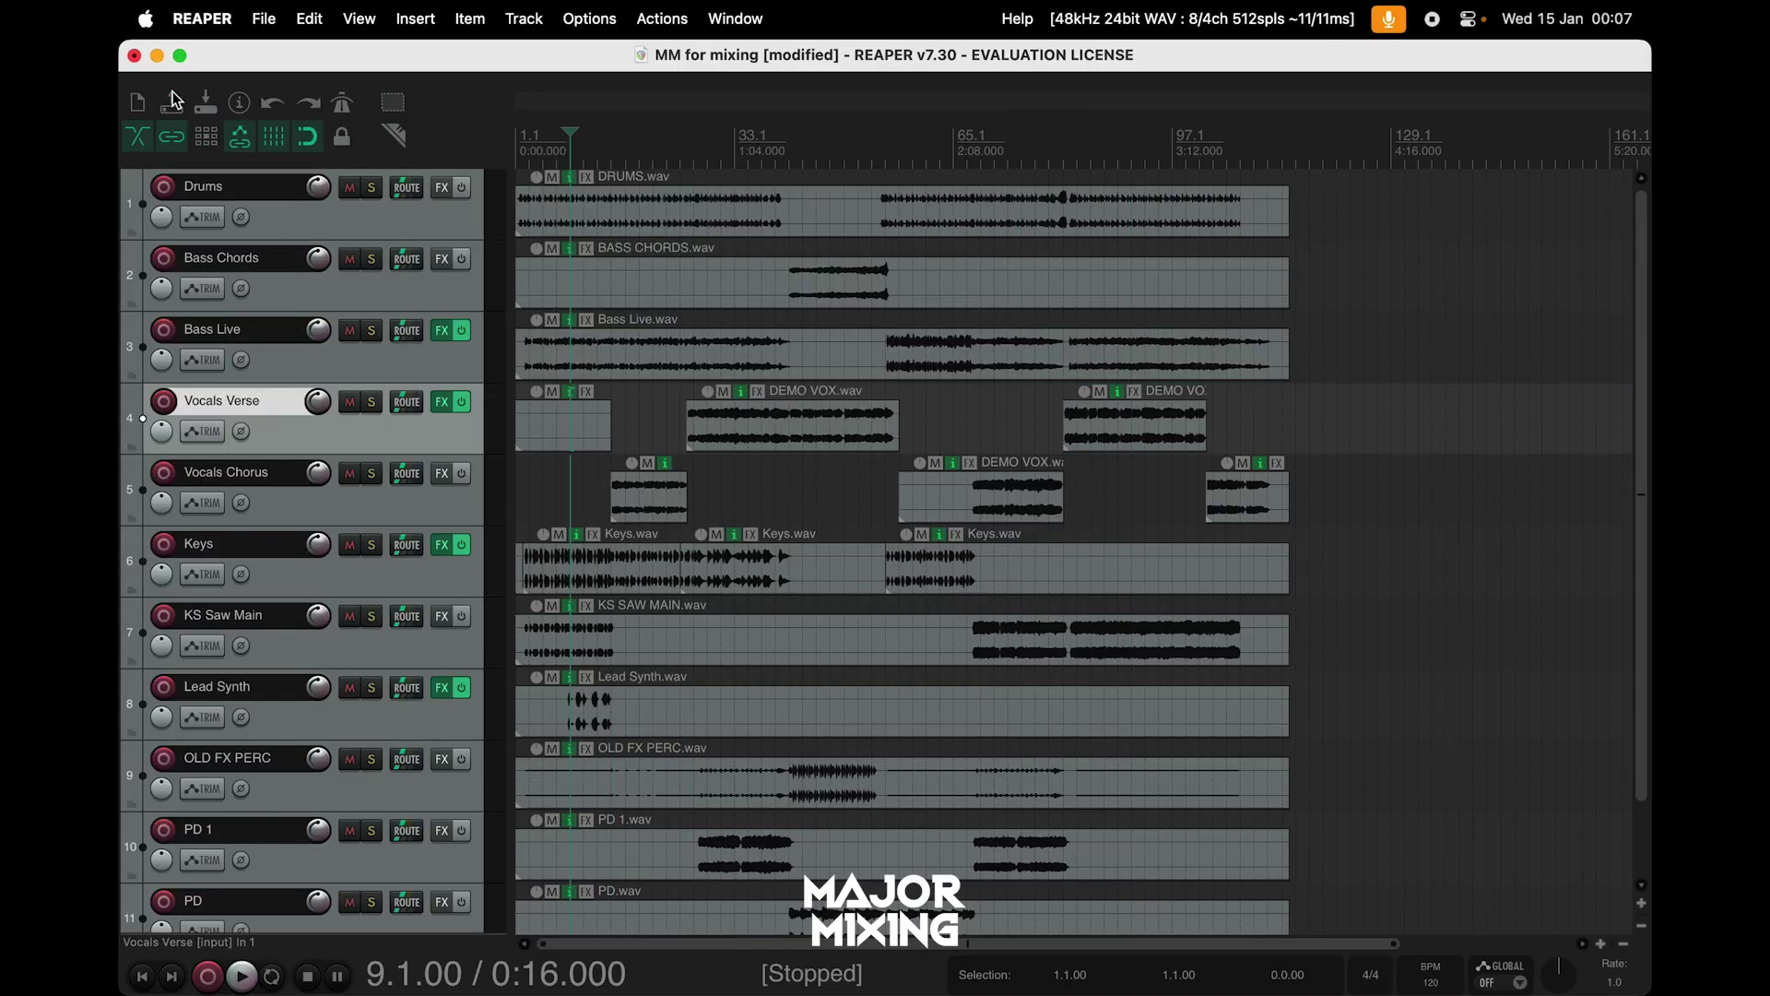
pyautogui.click(437, 545)
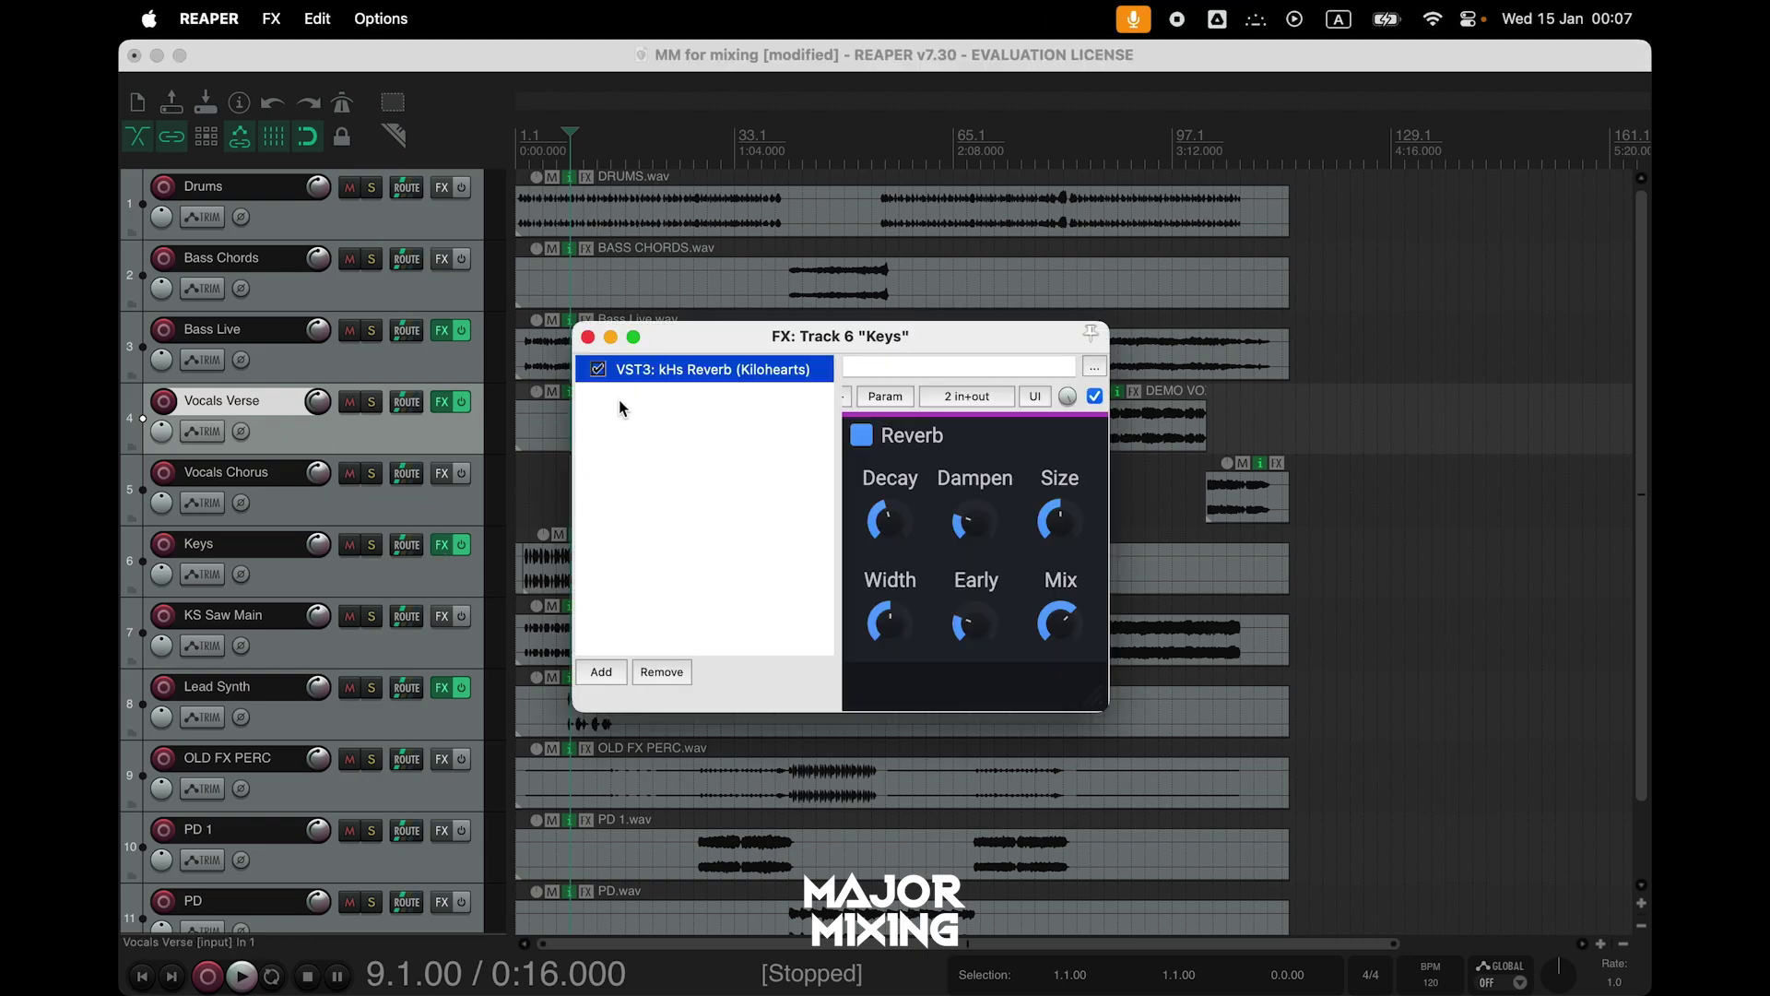
pyautogui.click(588, 337)
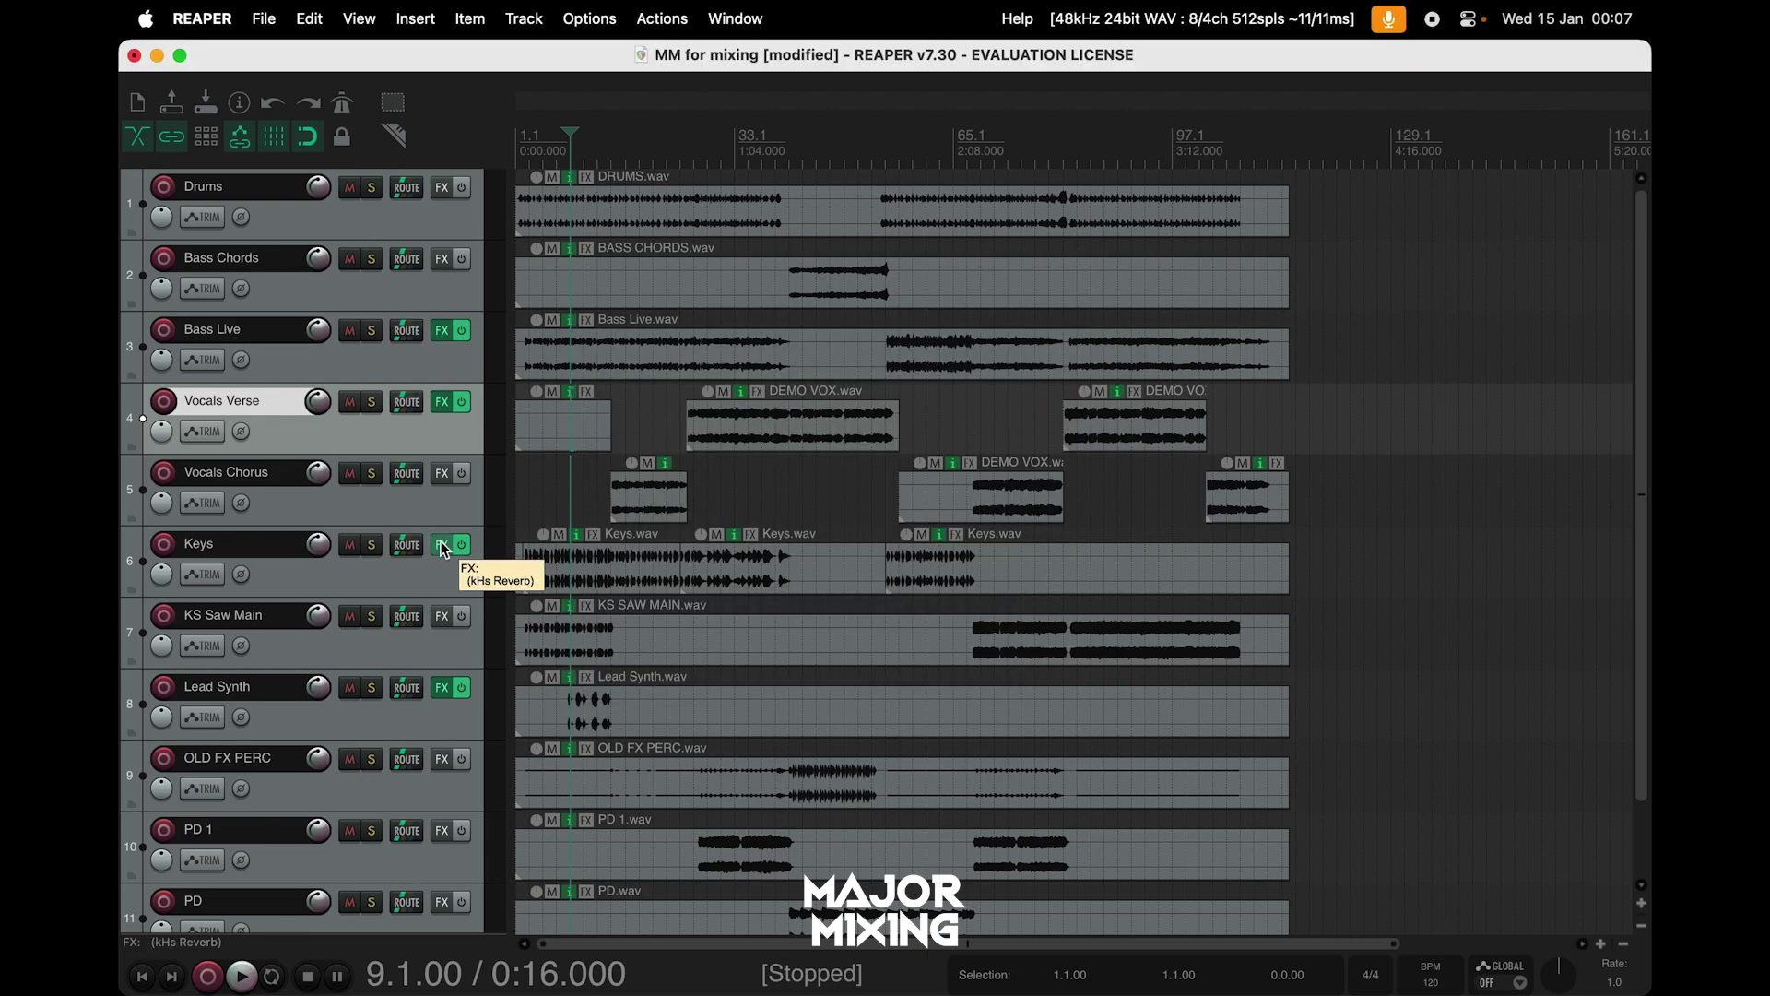
# Duplicate the Lead Synth track and bypass all effects on the copy, track 8
pyautogui.click(446, 711)
pyautogui.rightClick(447, 711)
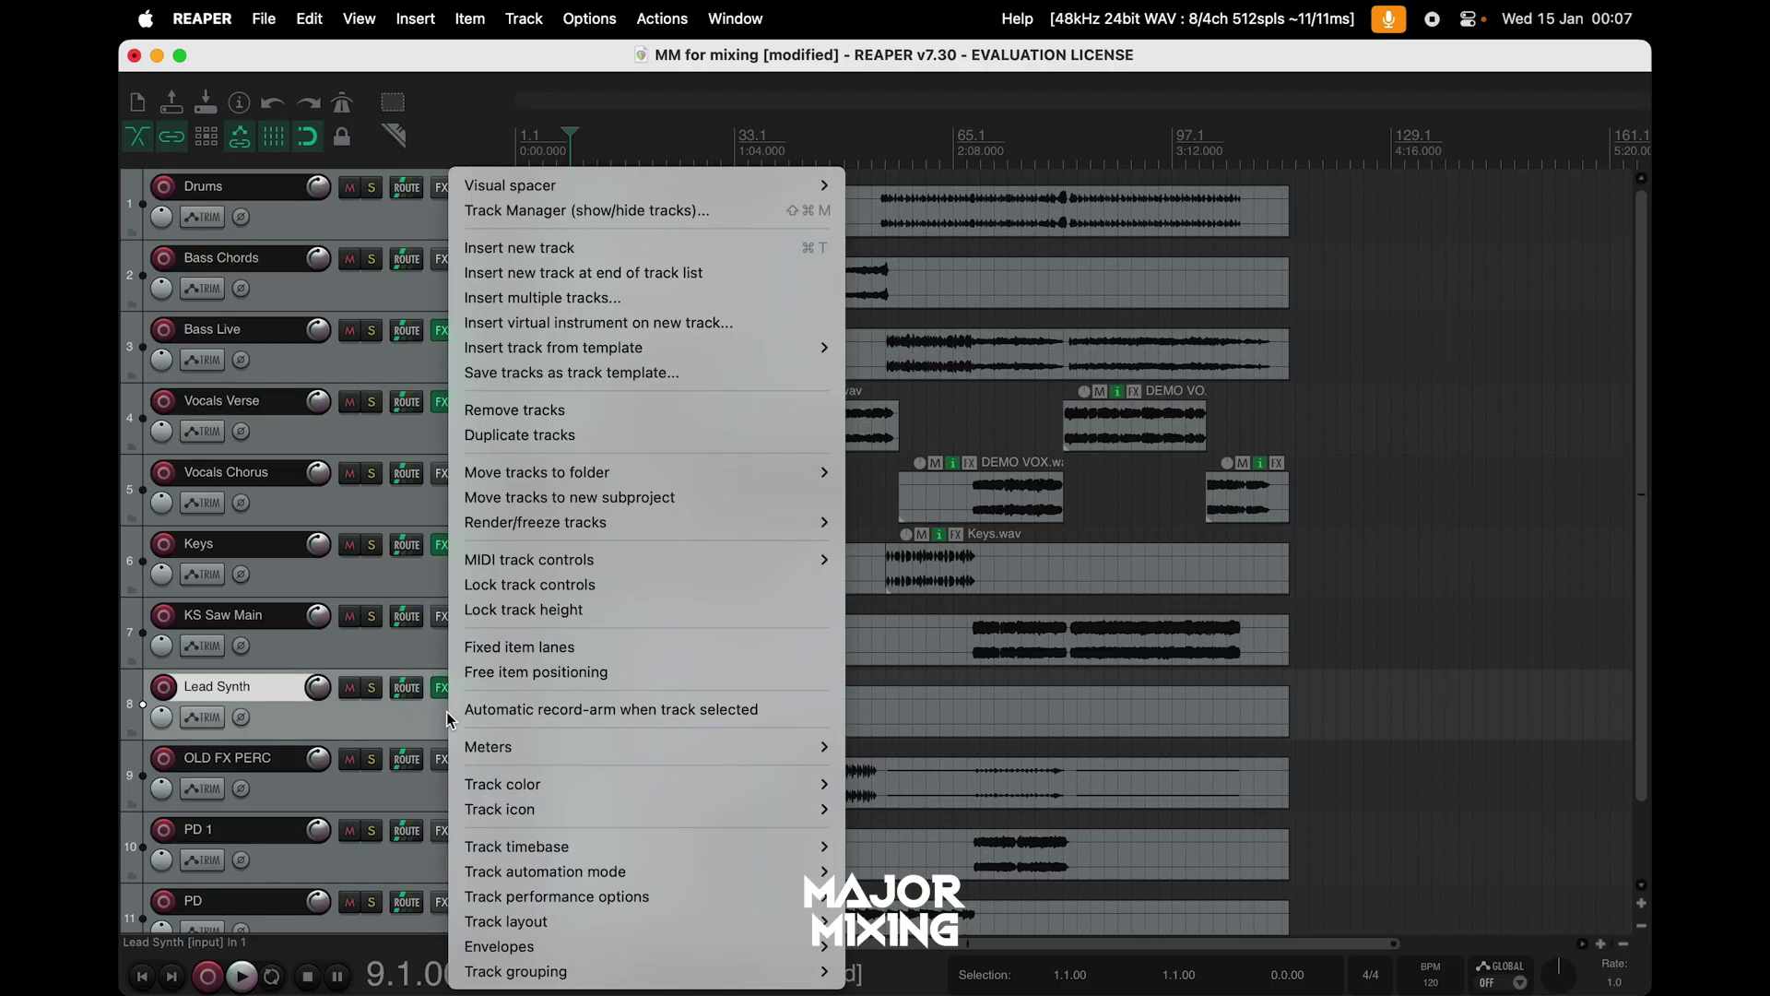
pyautogui.click(545, 435)
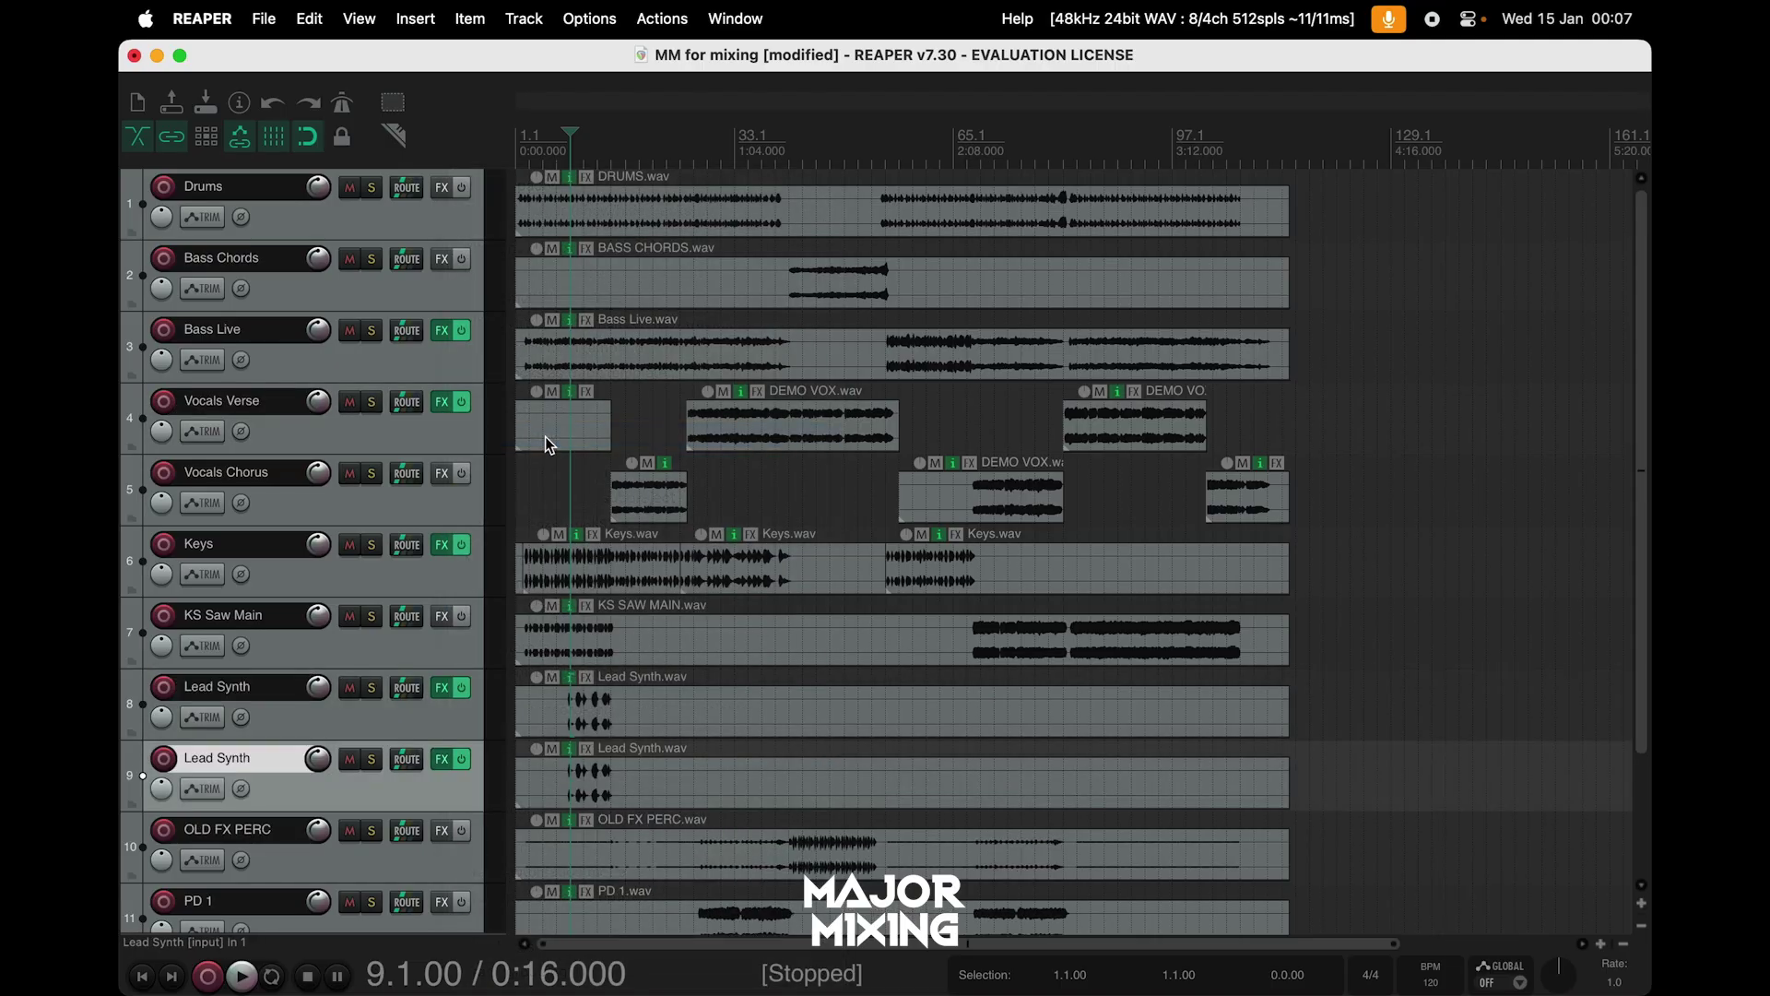
pyautogui.click(462, 691)
# Rename track 8 to 'Lead Synth DRY' and track 9 to 'Lead Synth WET'
pyautogui.click(311, 708)
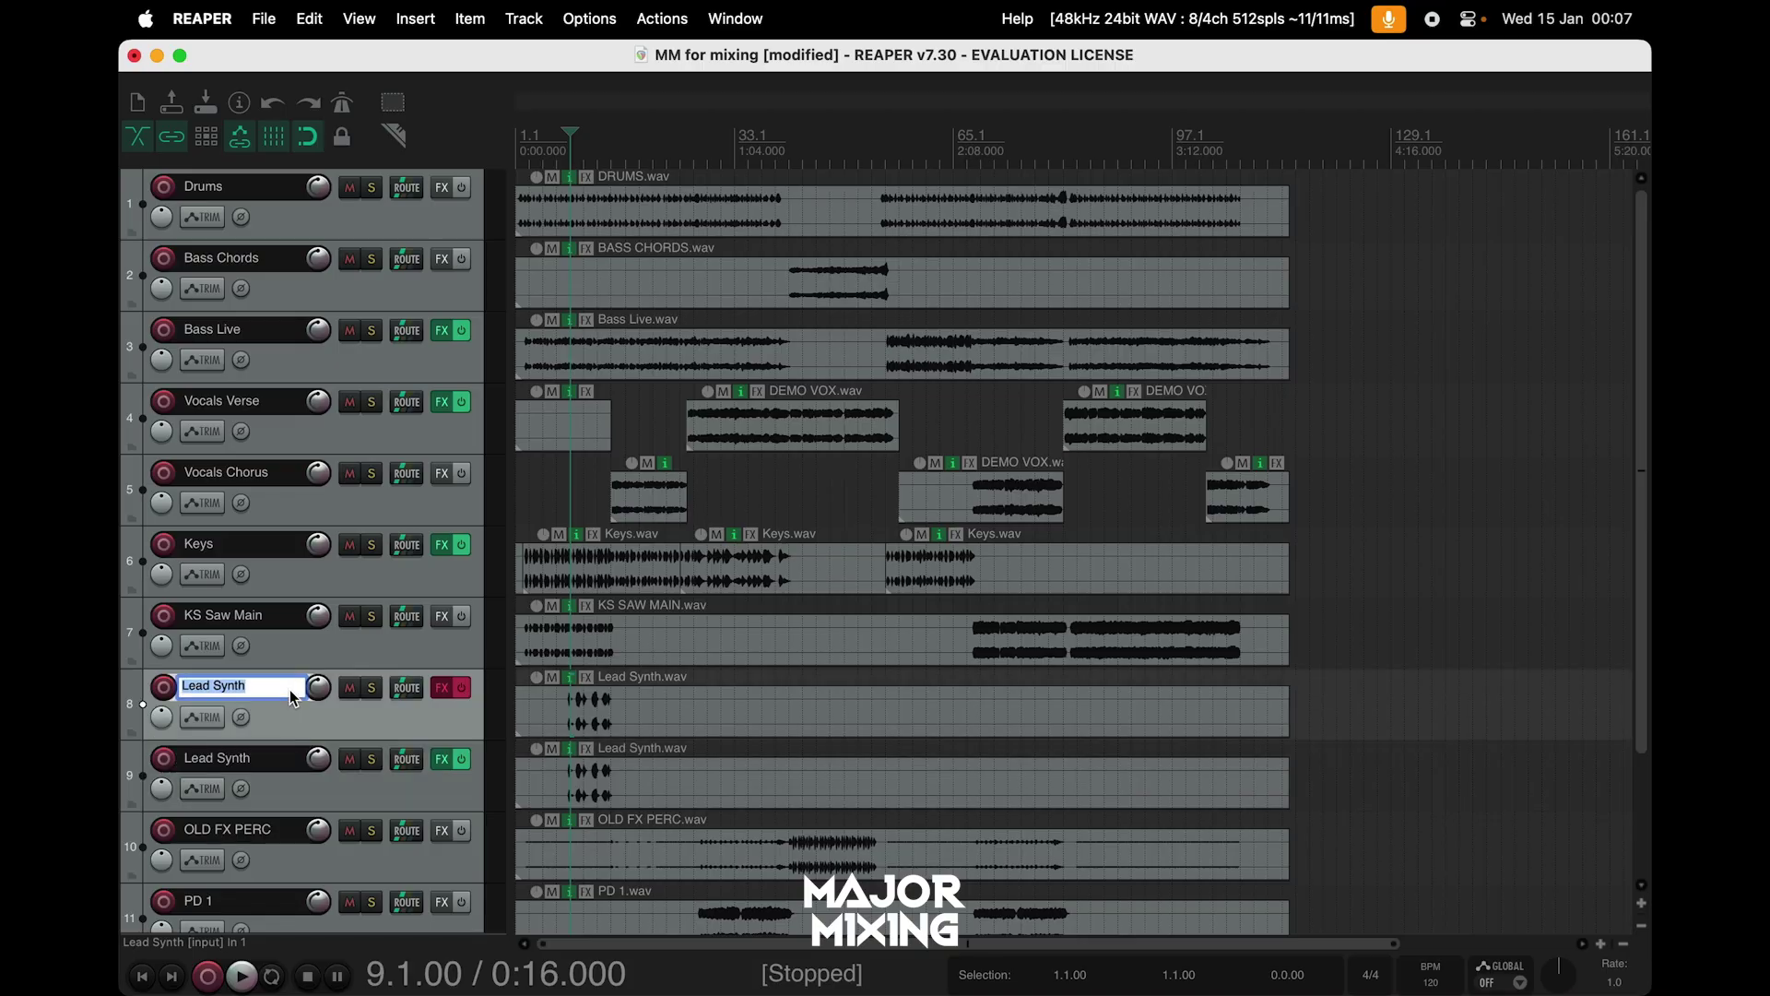
pyautogui.doubleClick(294, 693)
pyautogui.write('DRY')
pyautogui.doubleClick(297, 760)
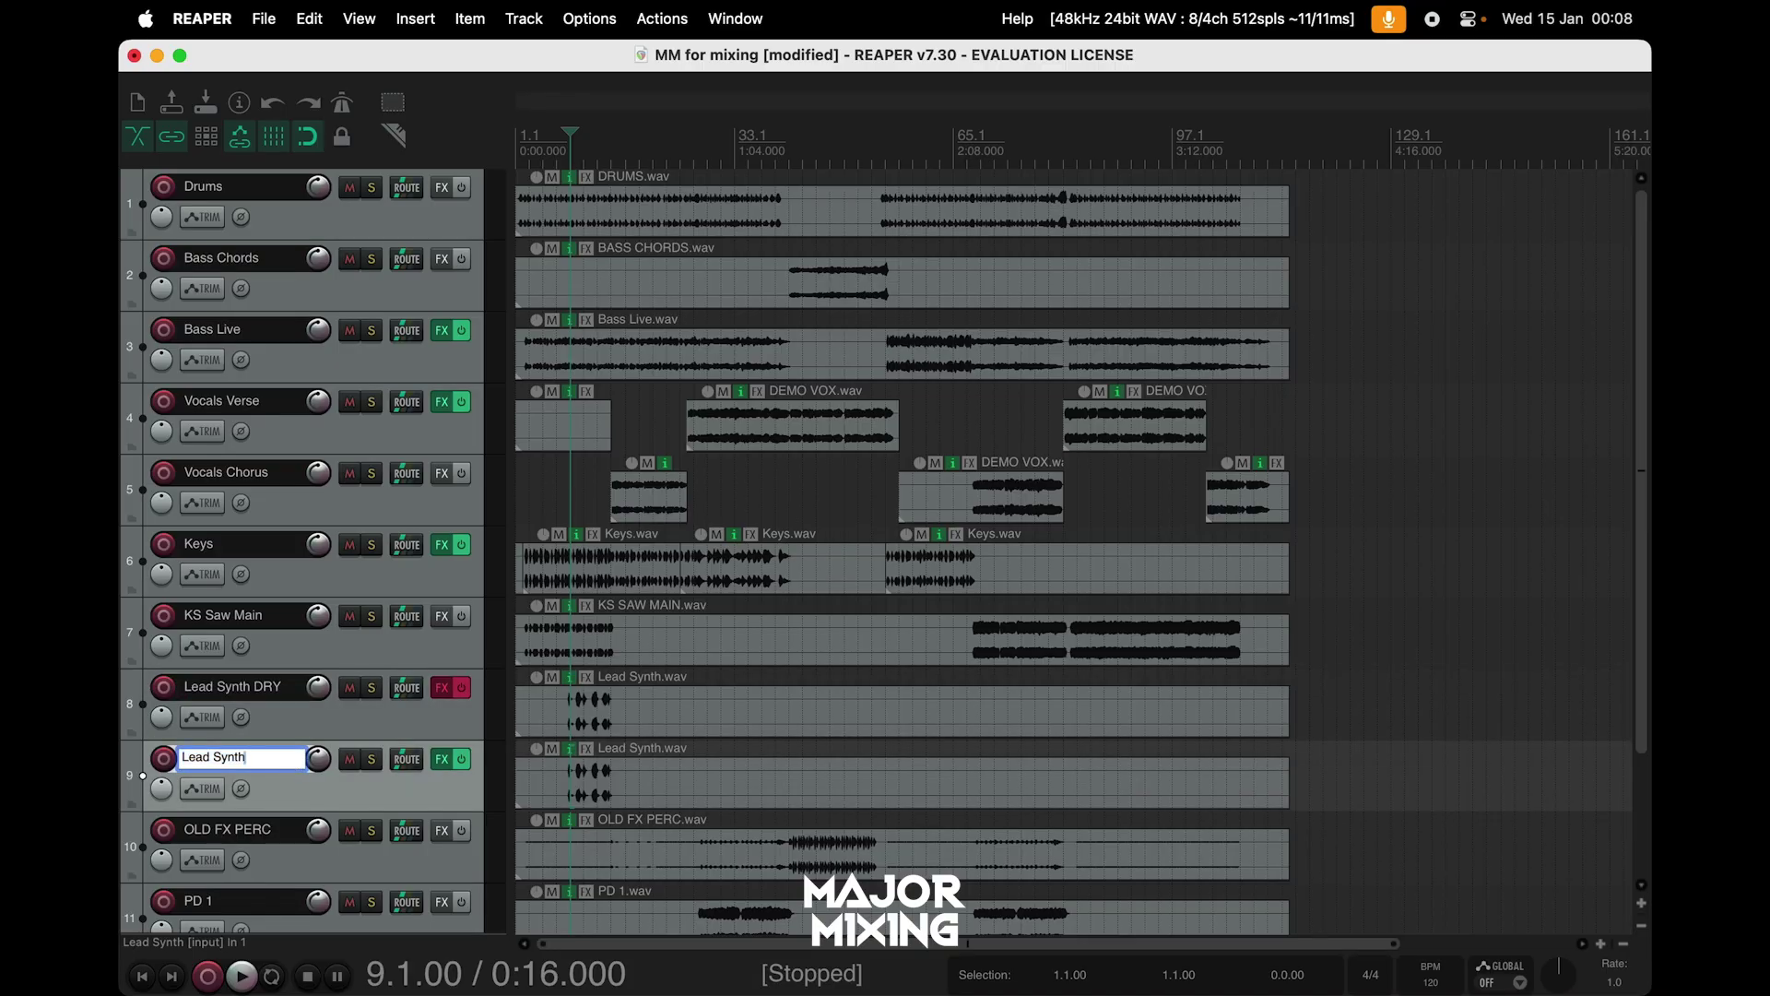
pyautogui.write('WET')
pyautogui.press('Return')
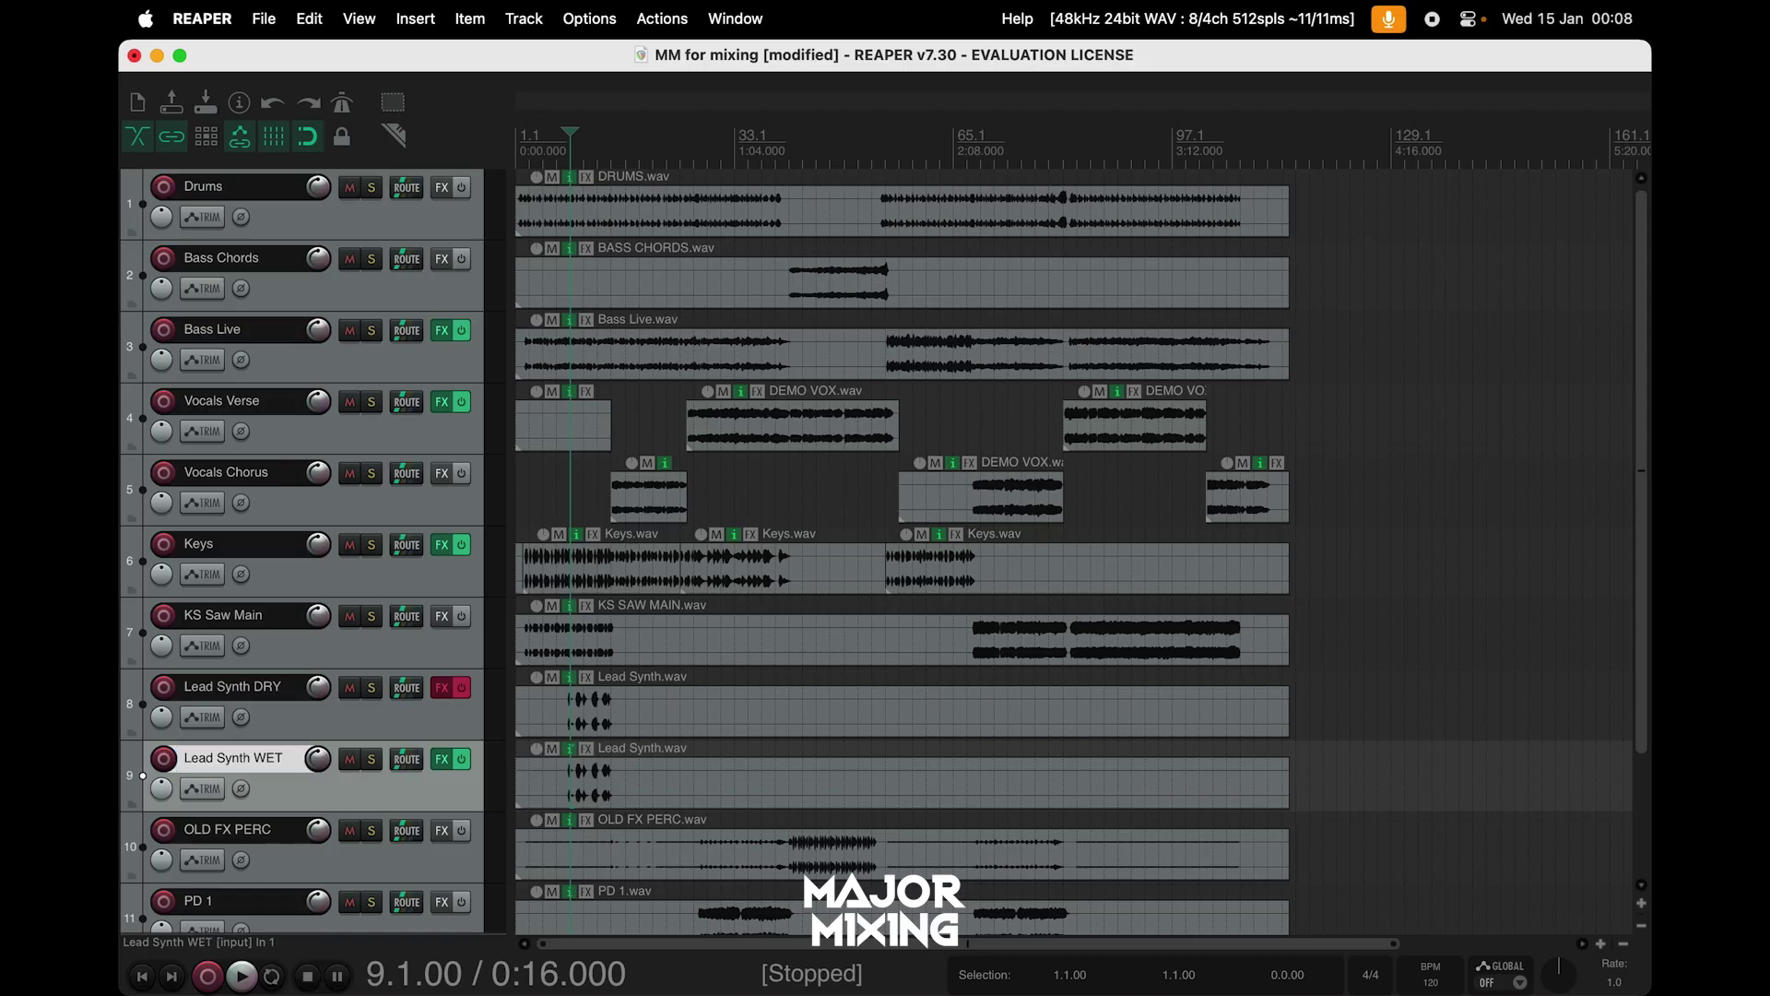
pyautogui.scroll(3, 575, 632)
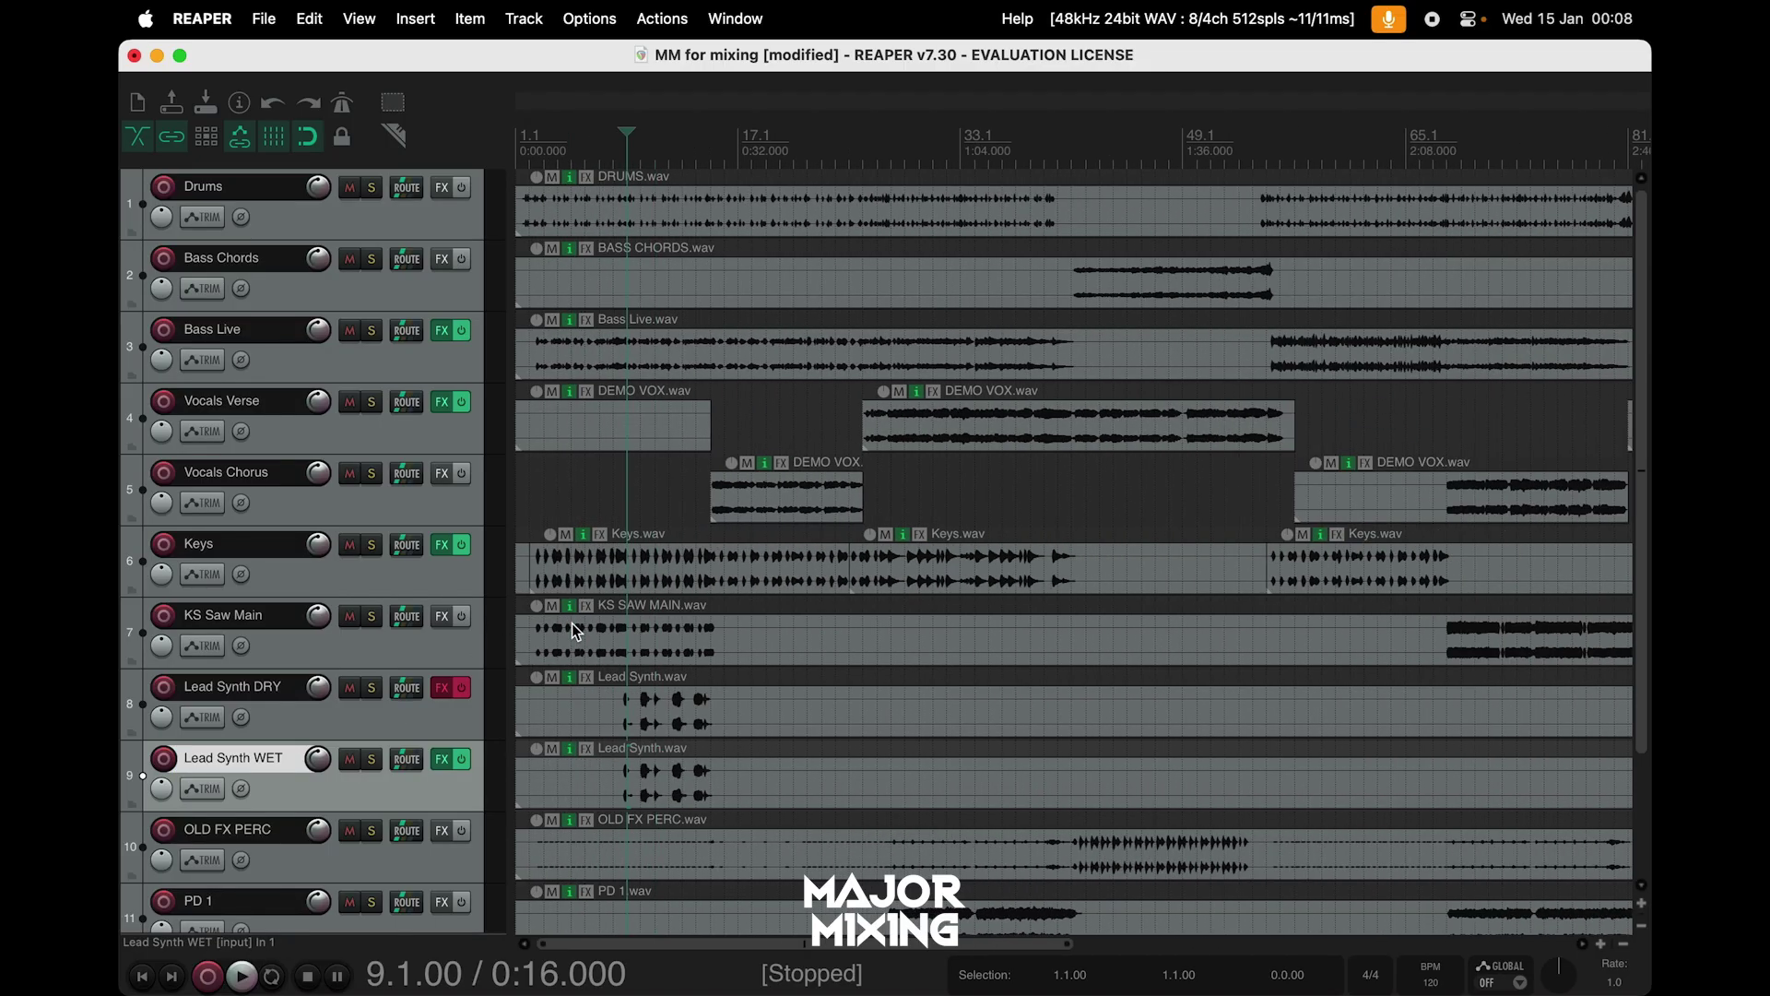
pyautogui.click(456, 223)
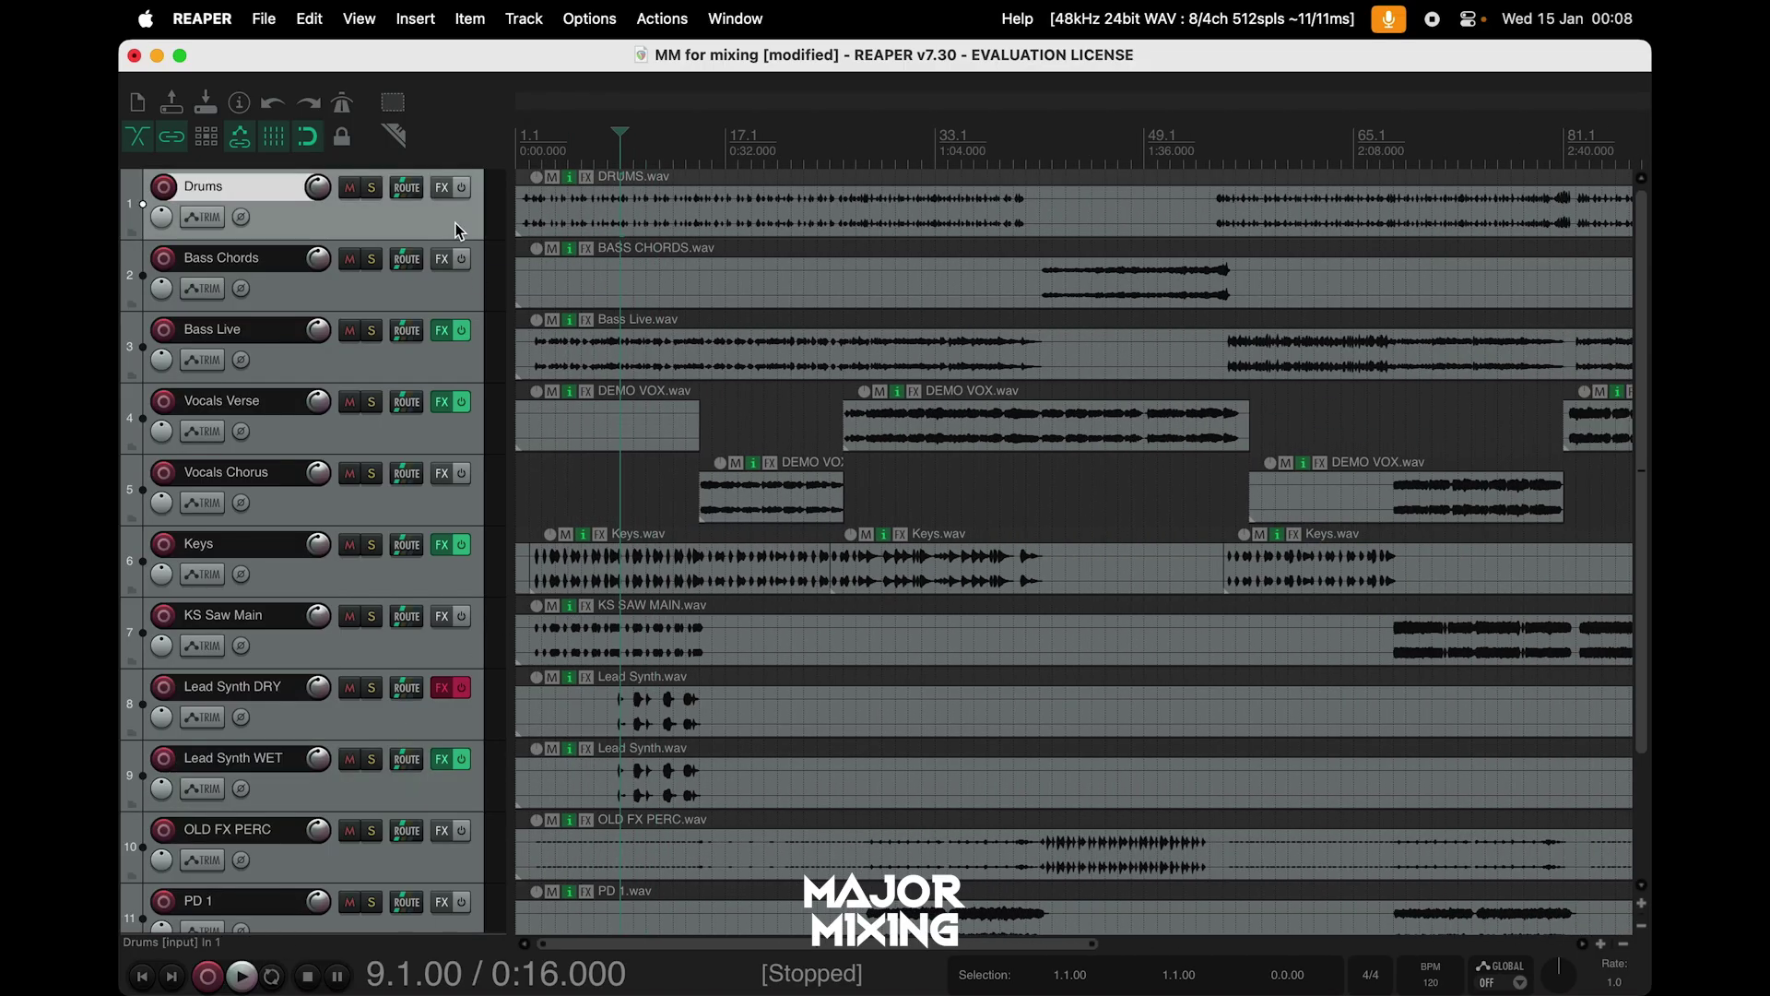
pyautogui.scroll(-3, 596, 500)
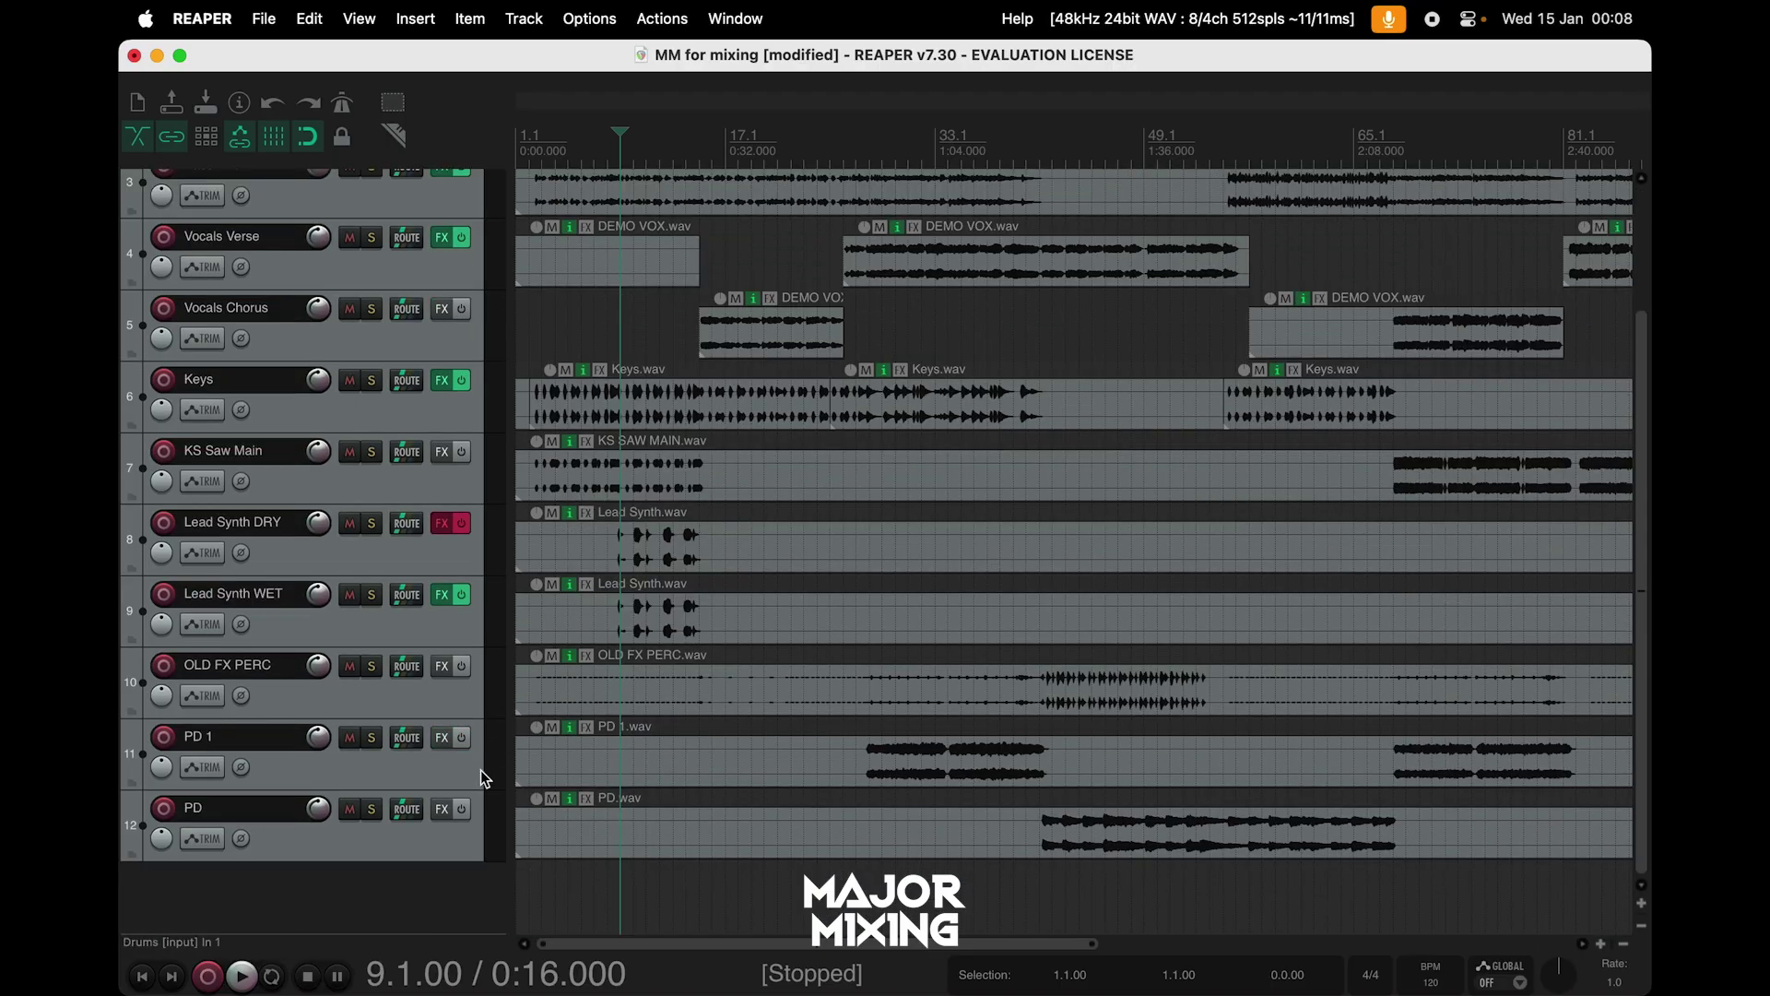
pyautogui.keyDown('shift'); pyautogui.click(461, 843); pyautogui.keyUp('shift')
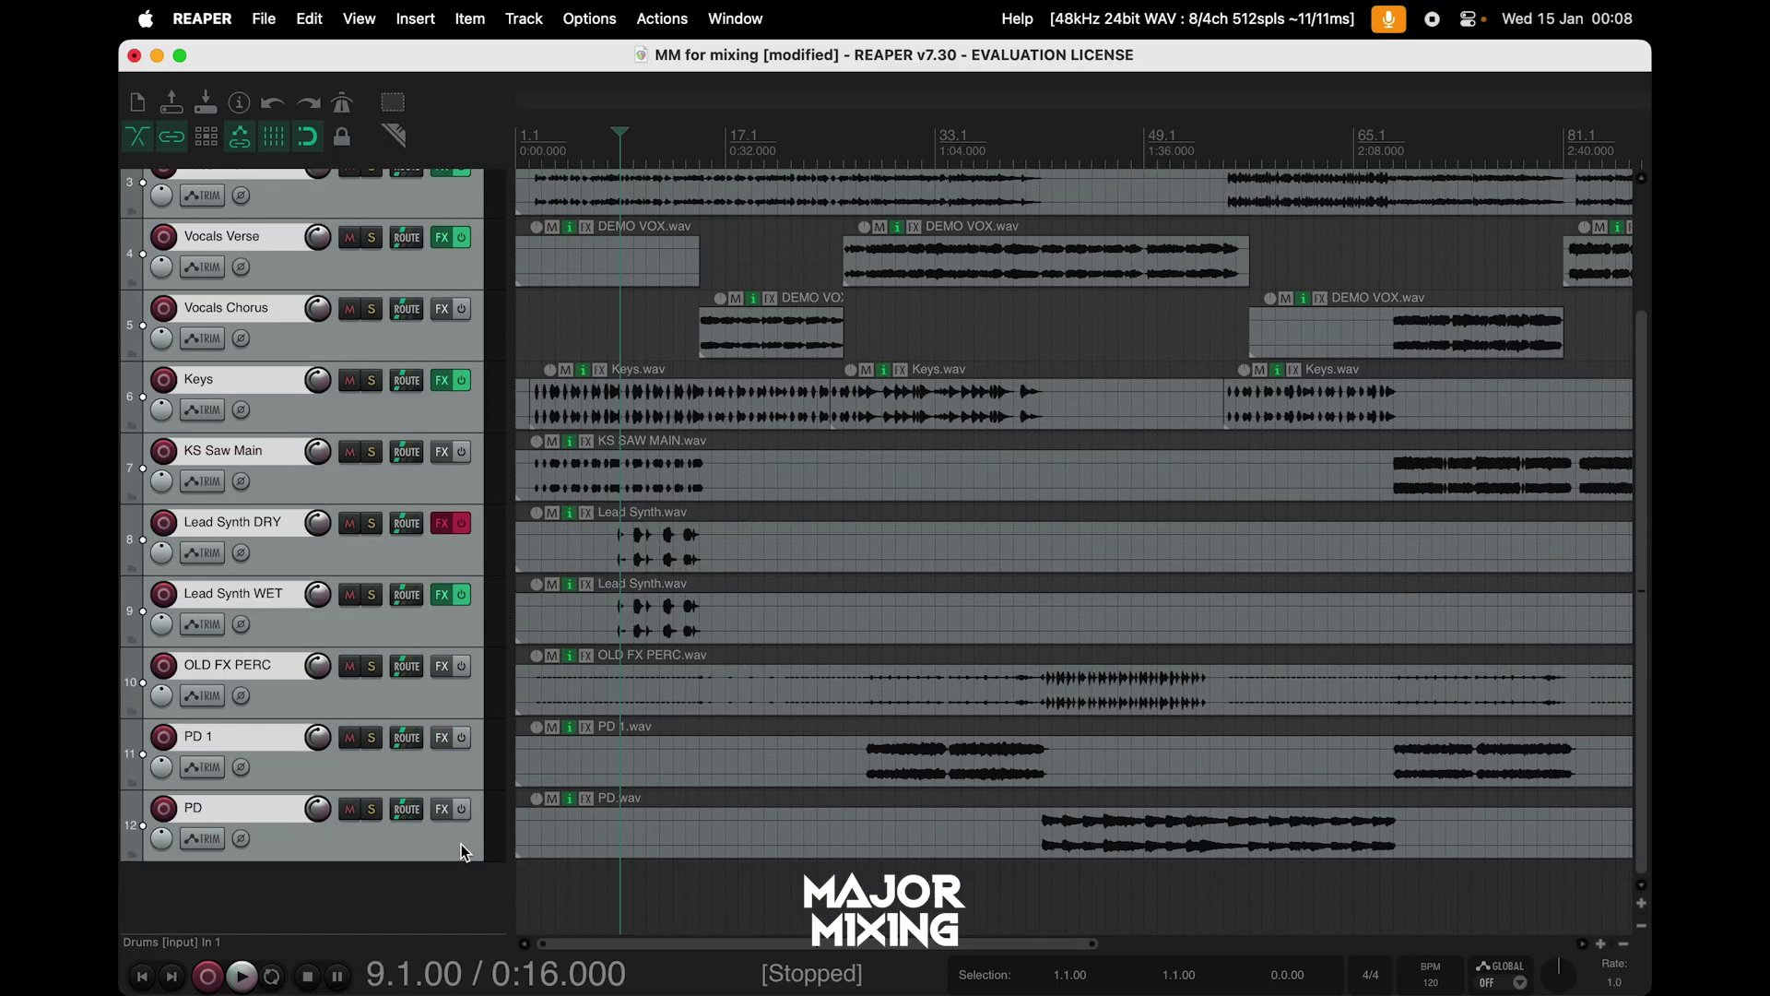
pyautogui.click(358, 19)
pyautogui.press('super+m')
pyautogui.click(398, 119)
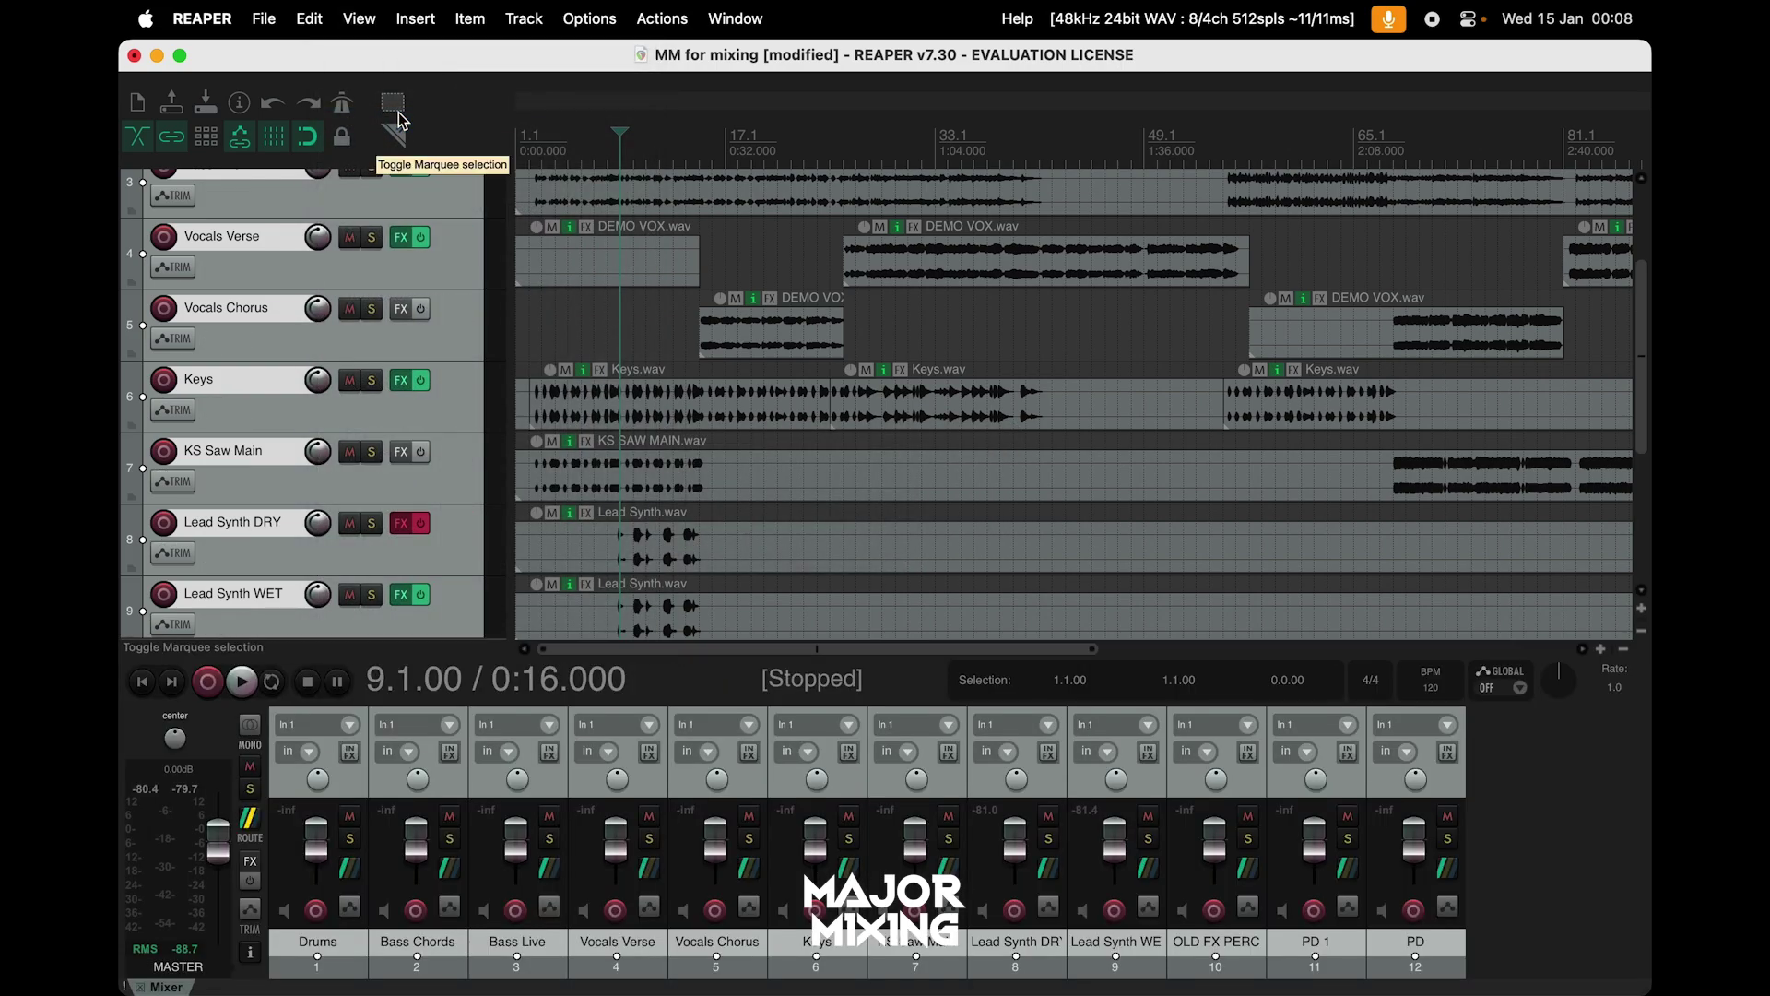
pyautogui.press('space')
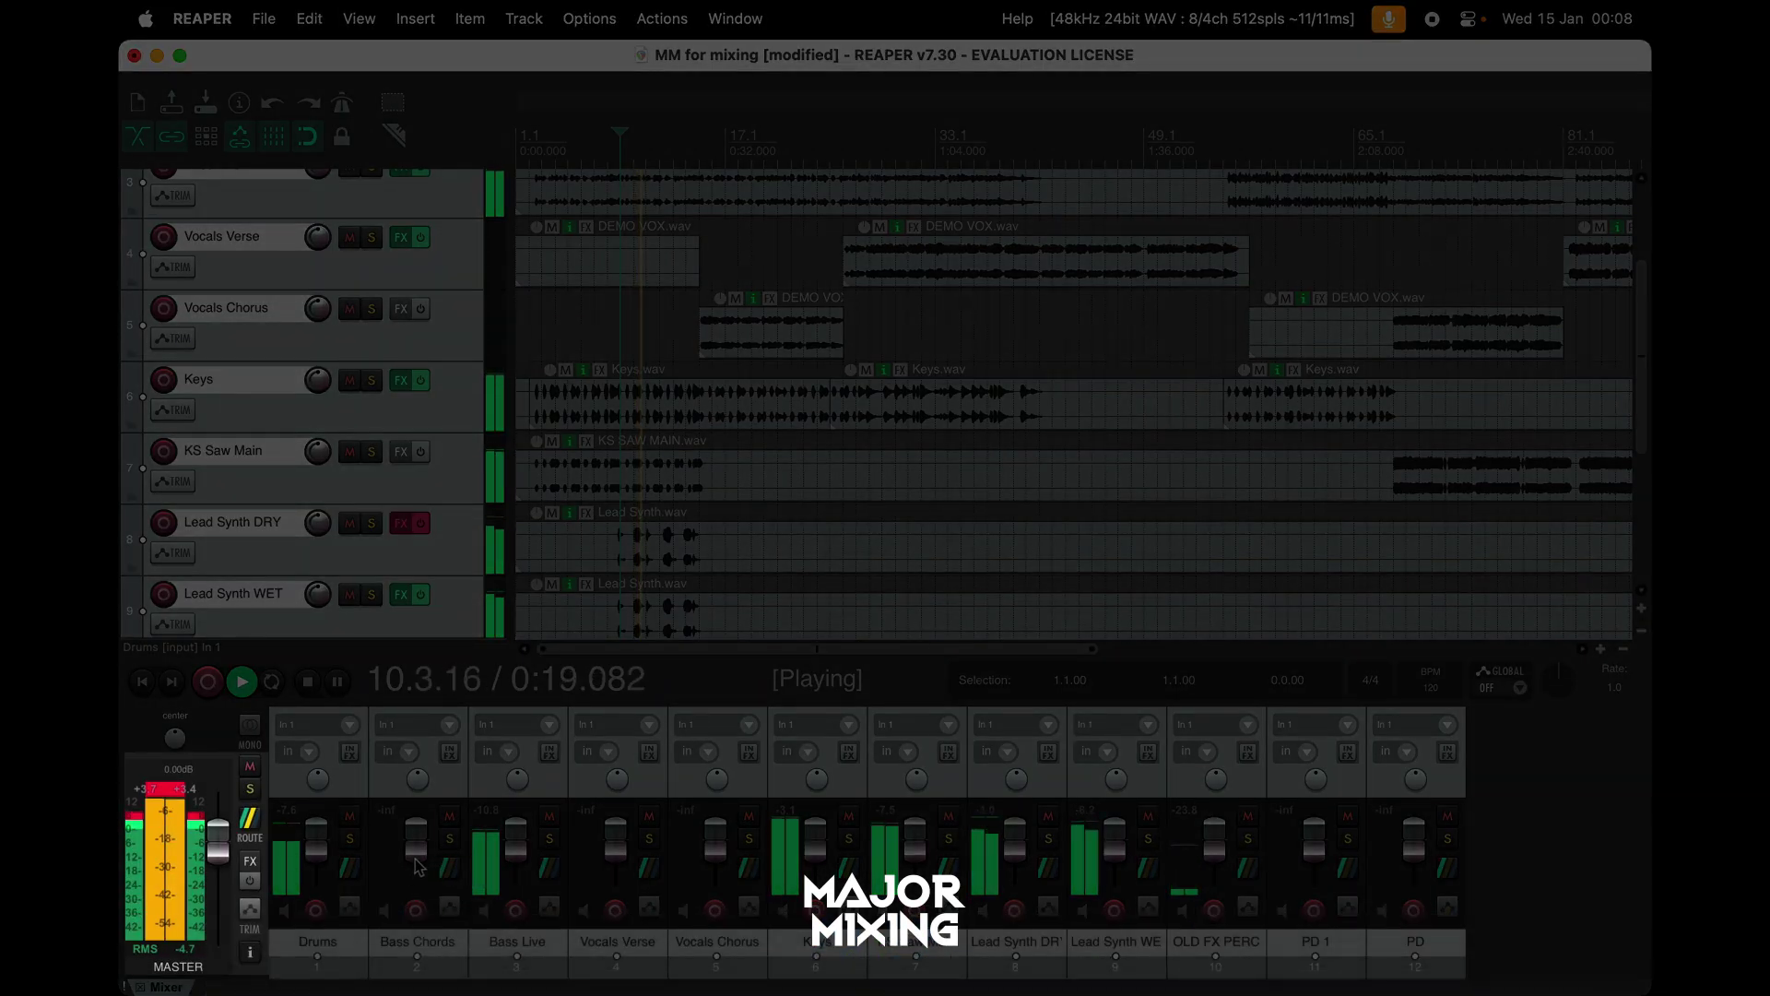
pyautogui.moveTo(427, 842)
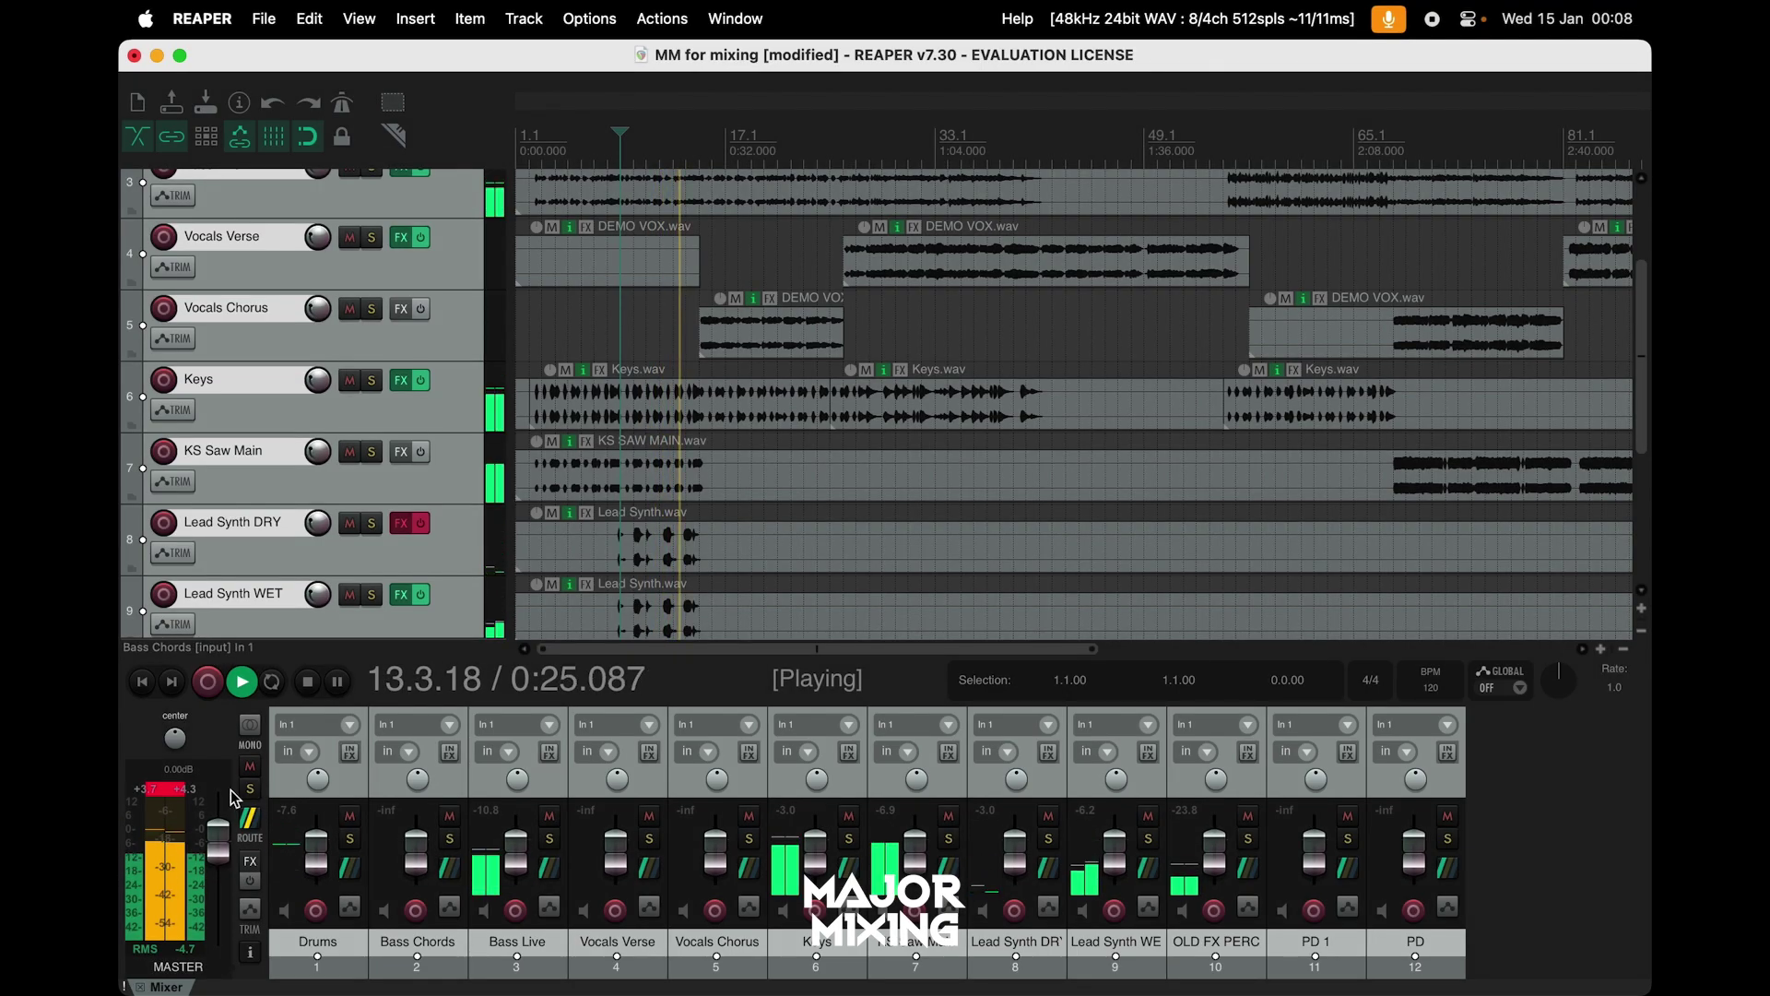
pyautogui.click(175, 794)
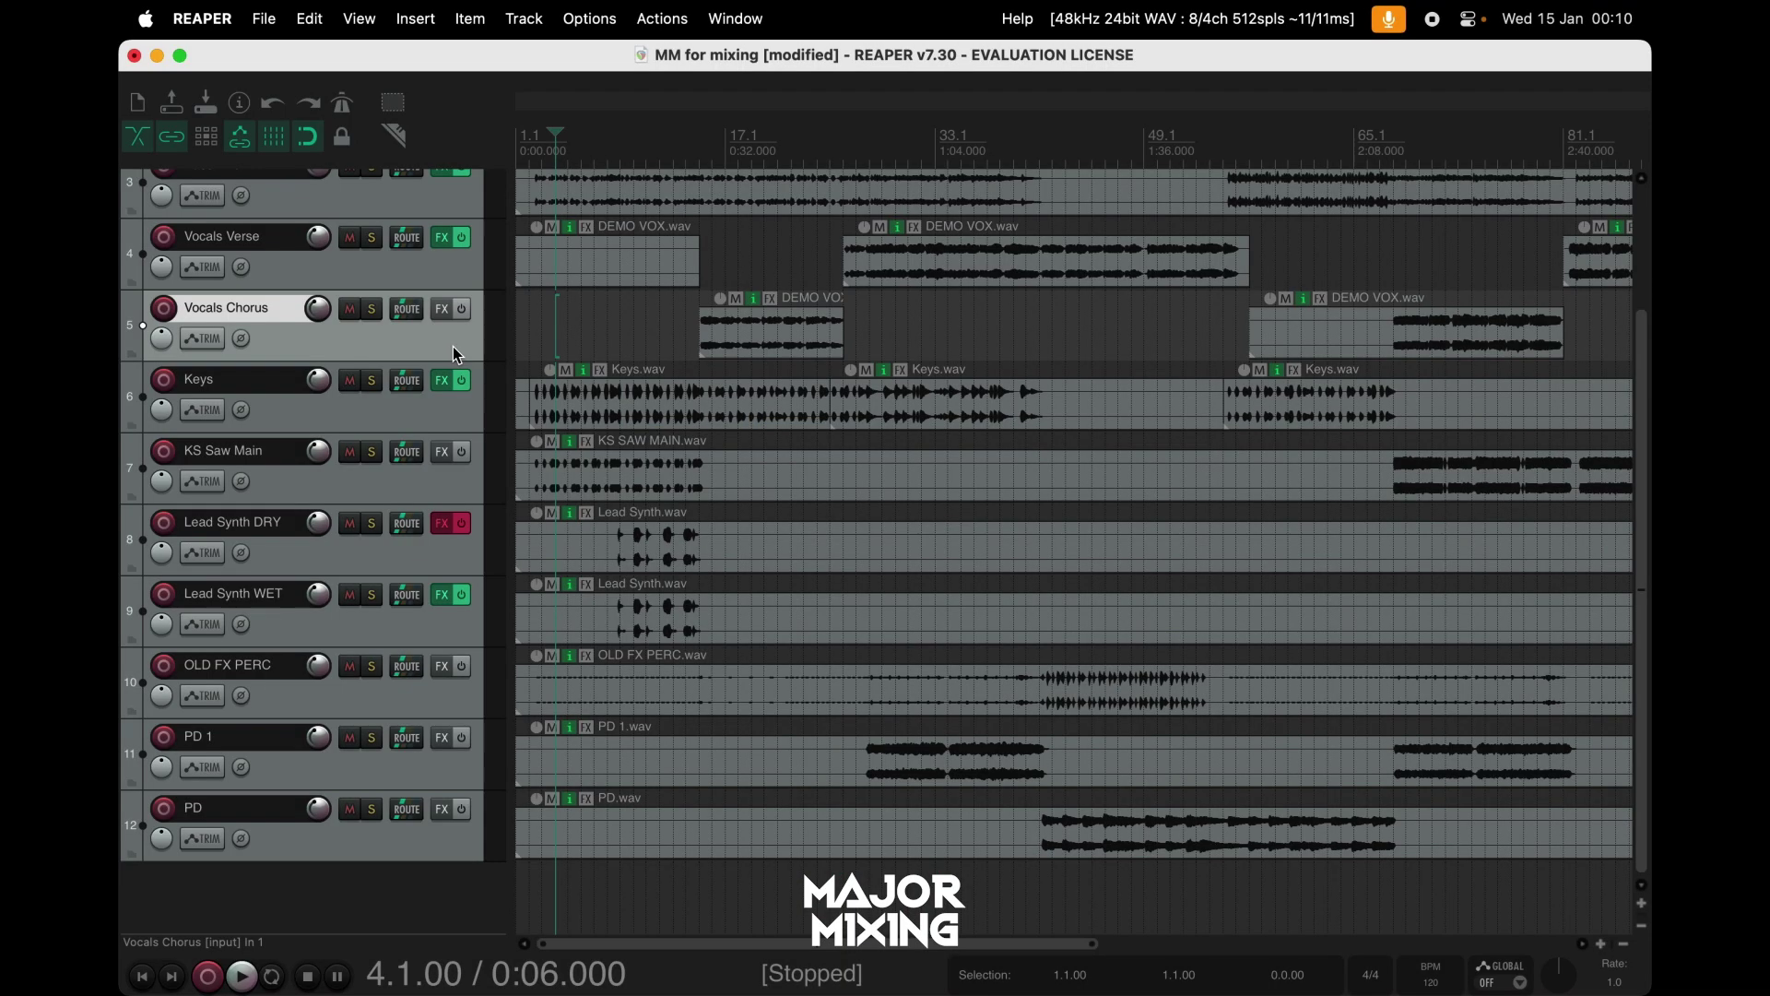
# Select all tracks and set the render source to Selected tracks (stems), giving 12 files
pyautogui.press('super+a')
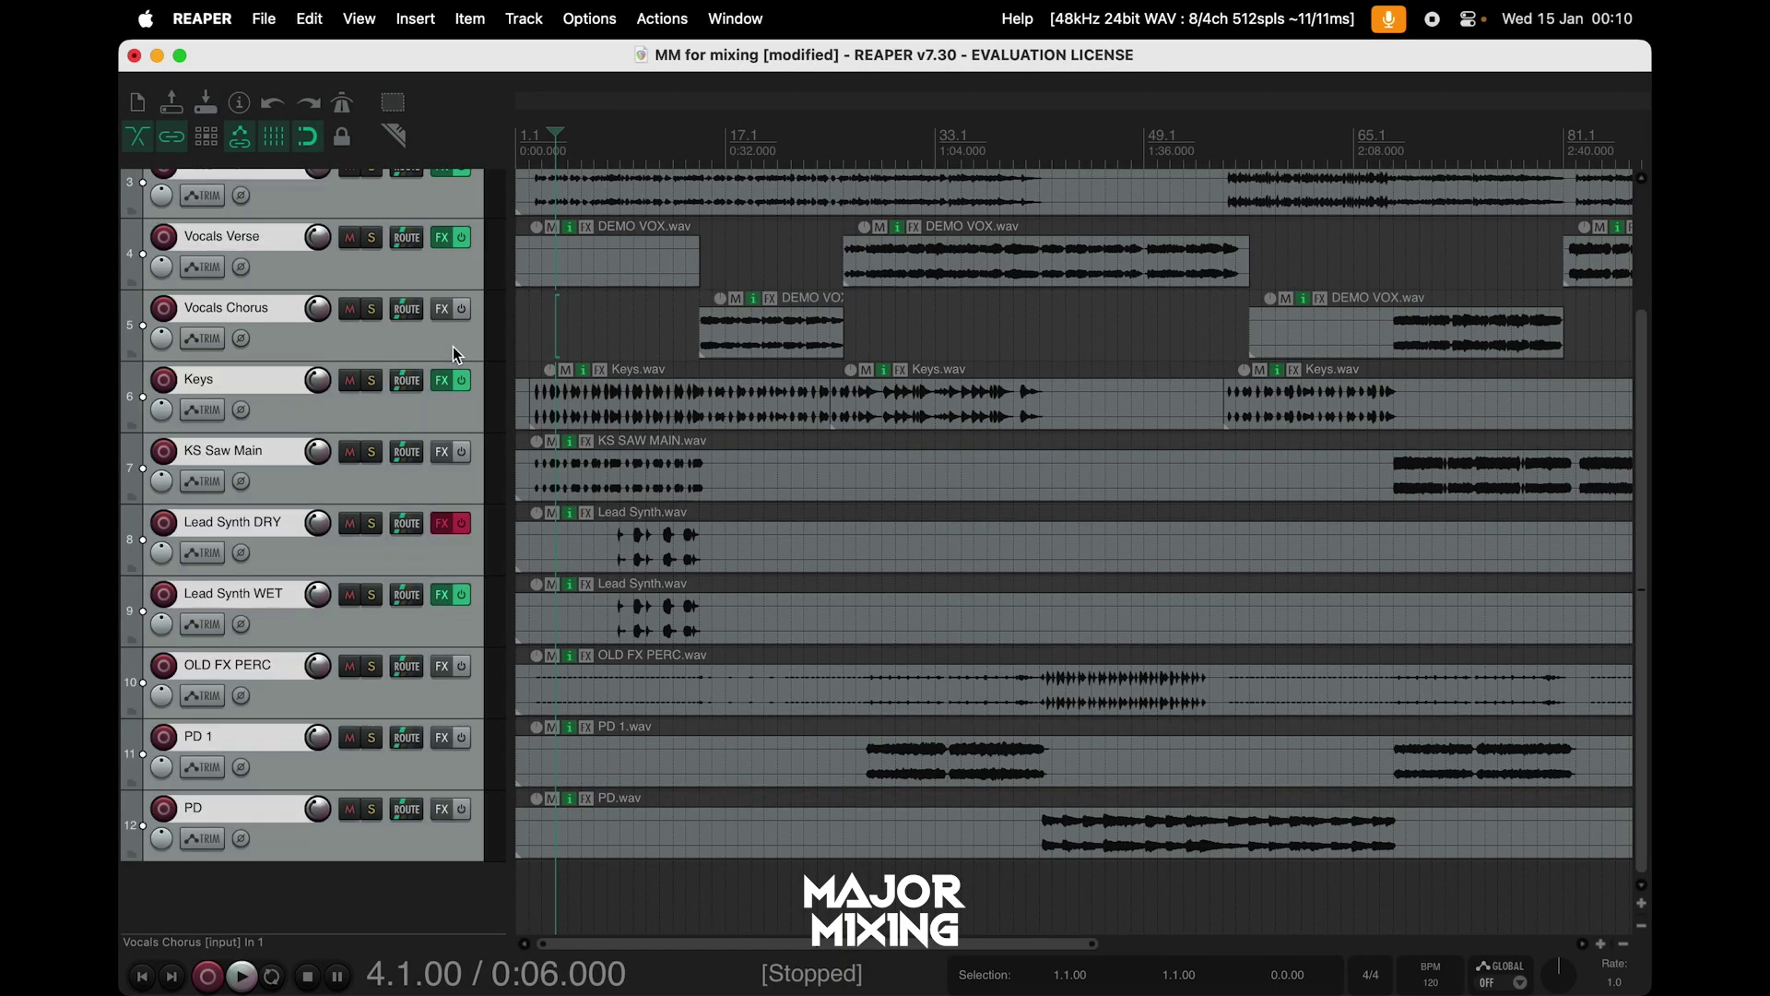
pyautogui.click(277, 24)
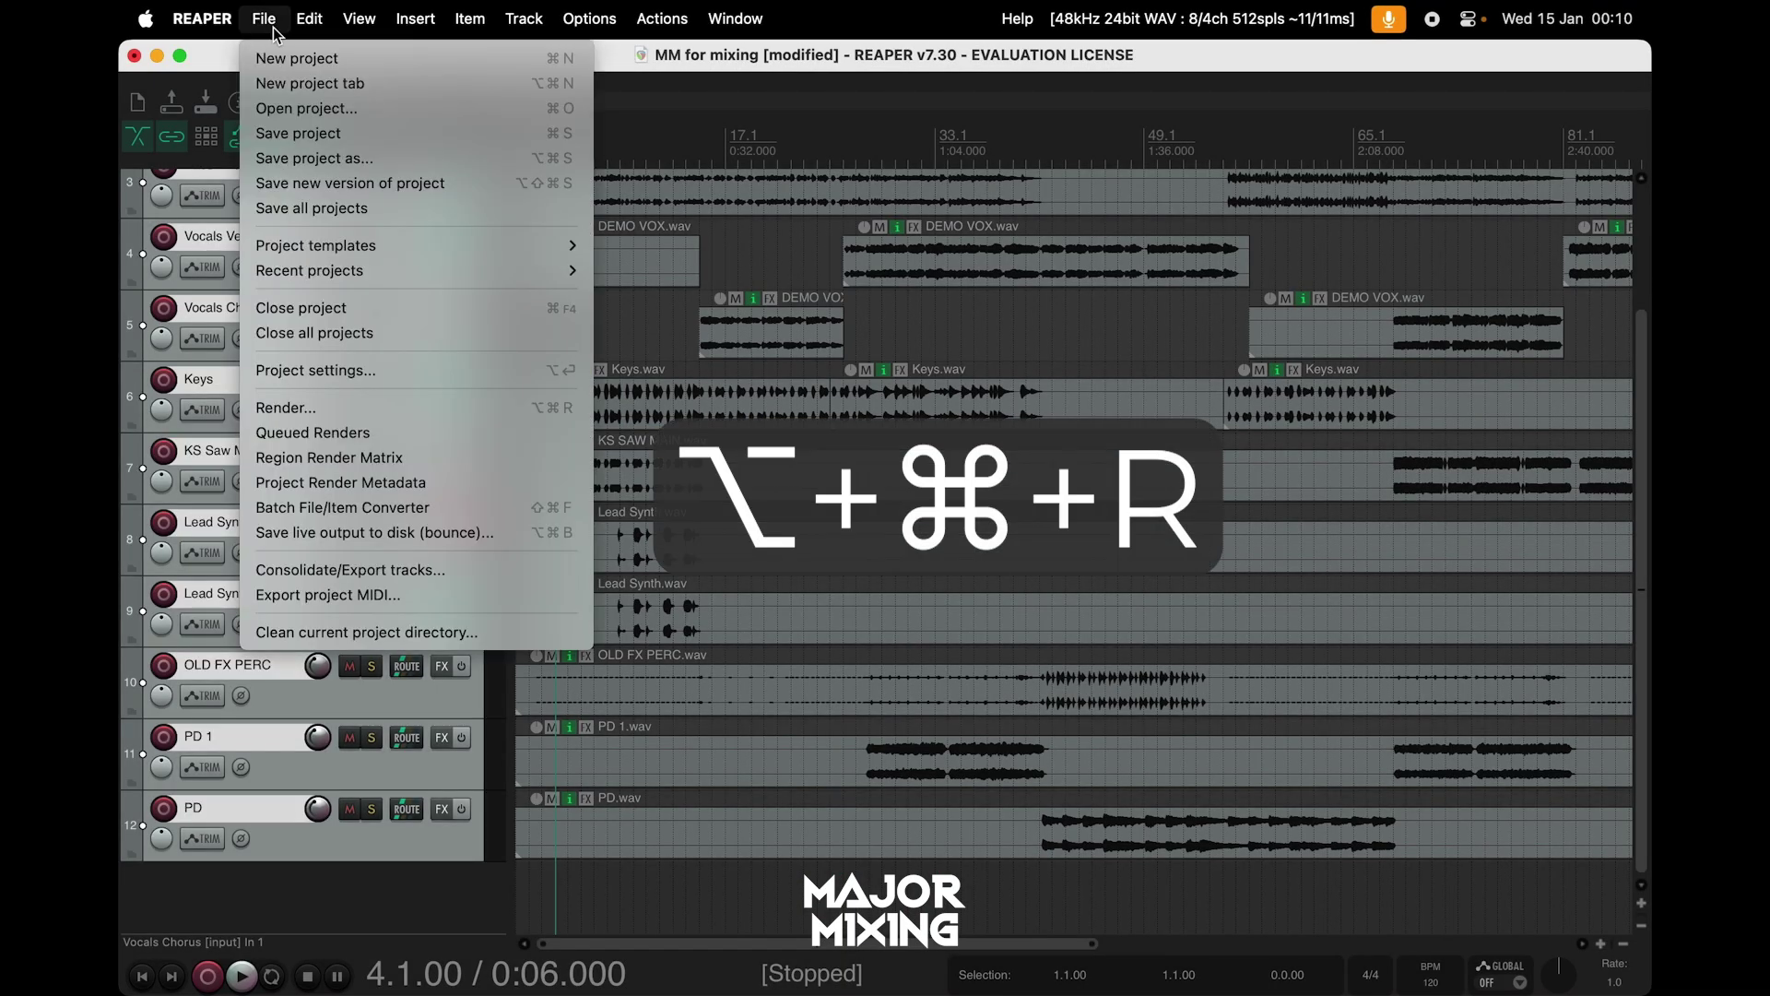
pyautogui.click(422, 404)
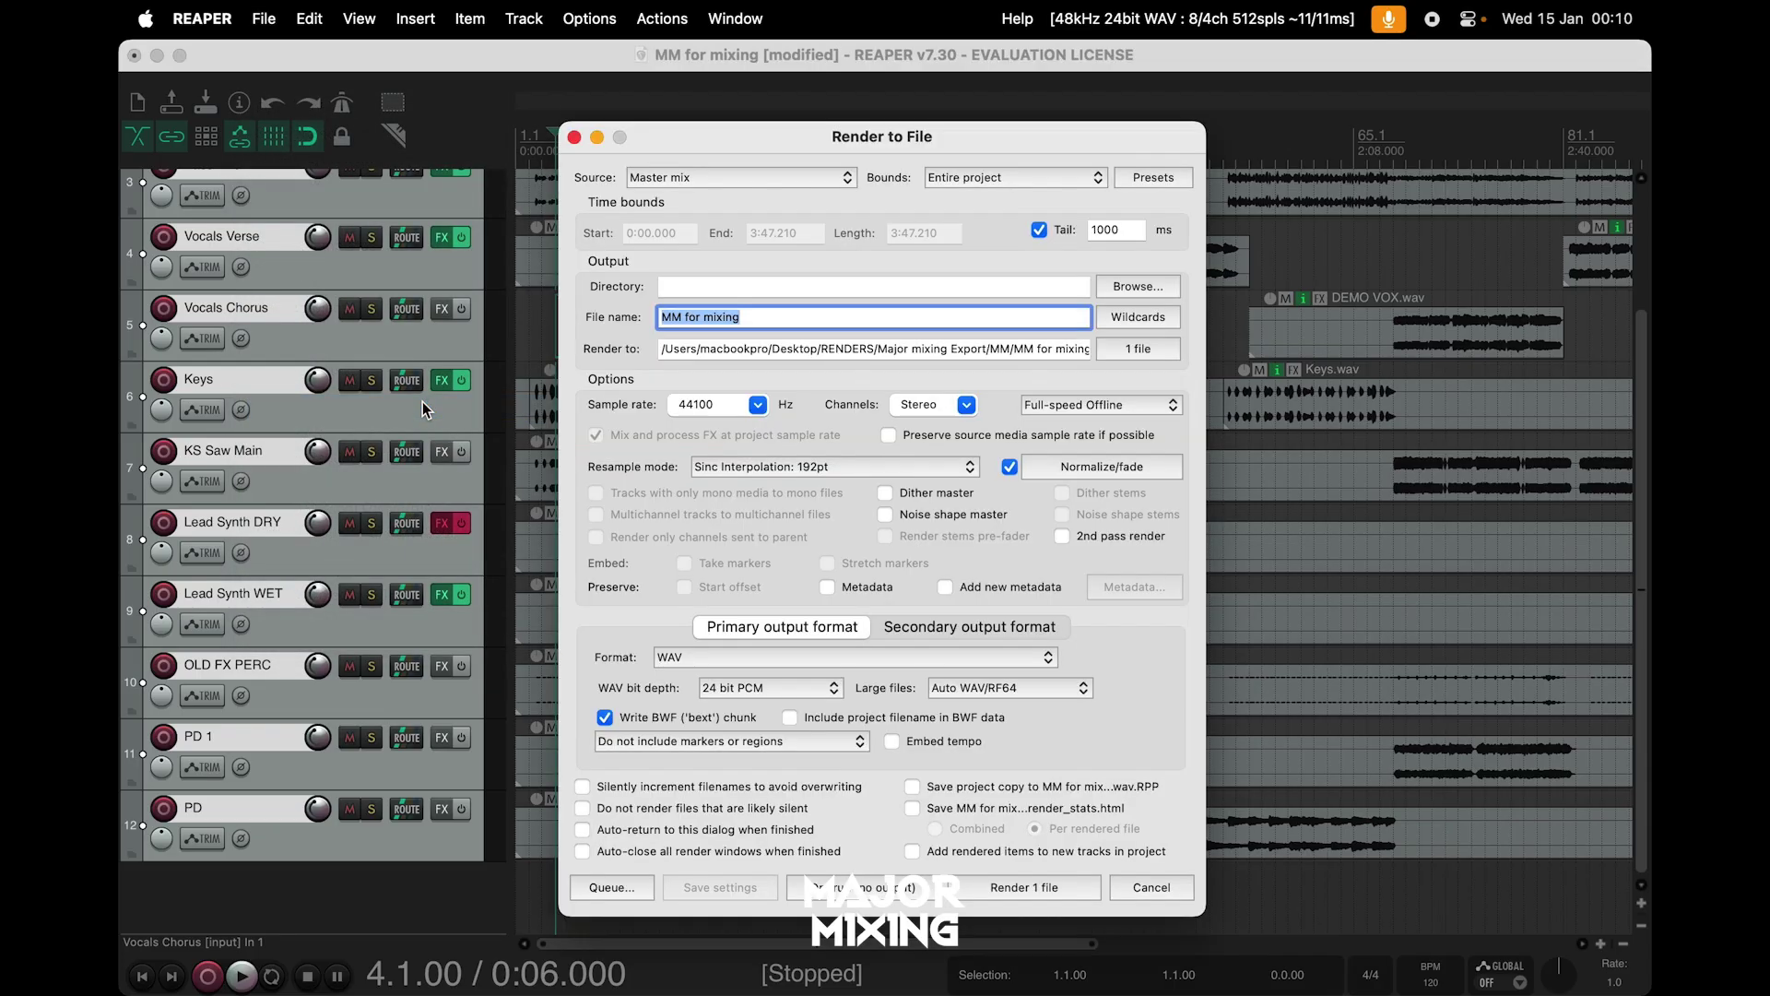
pyautogui.click(724, 178)
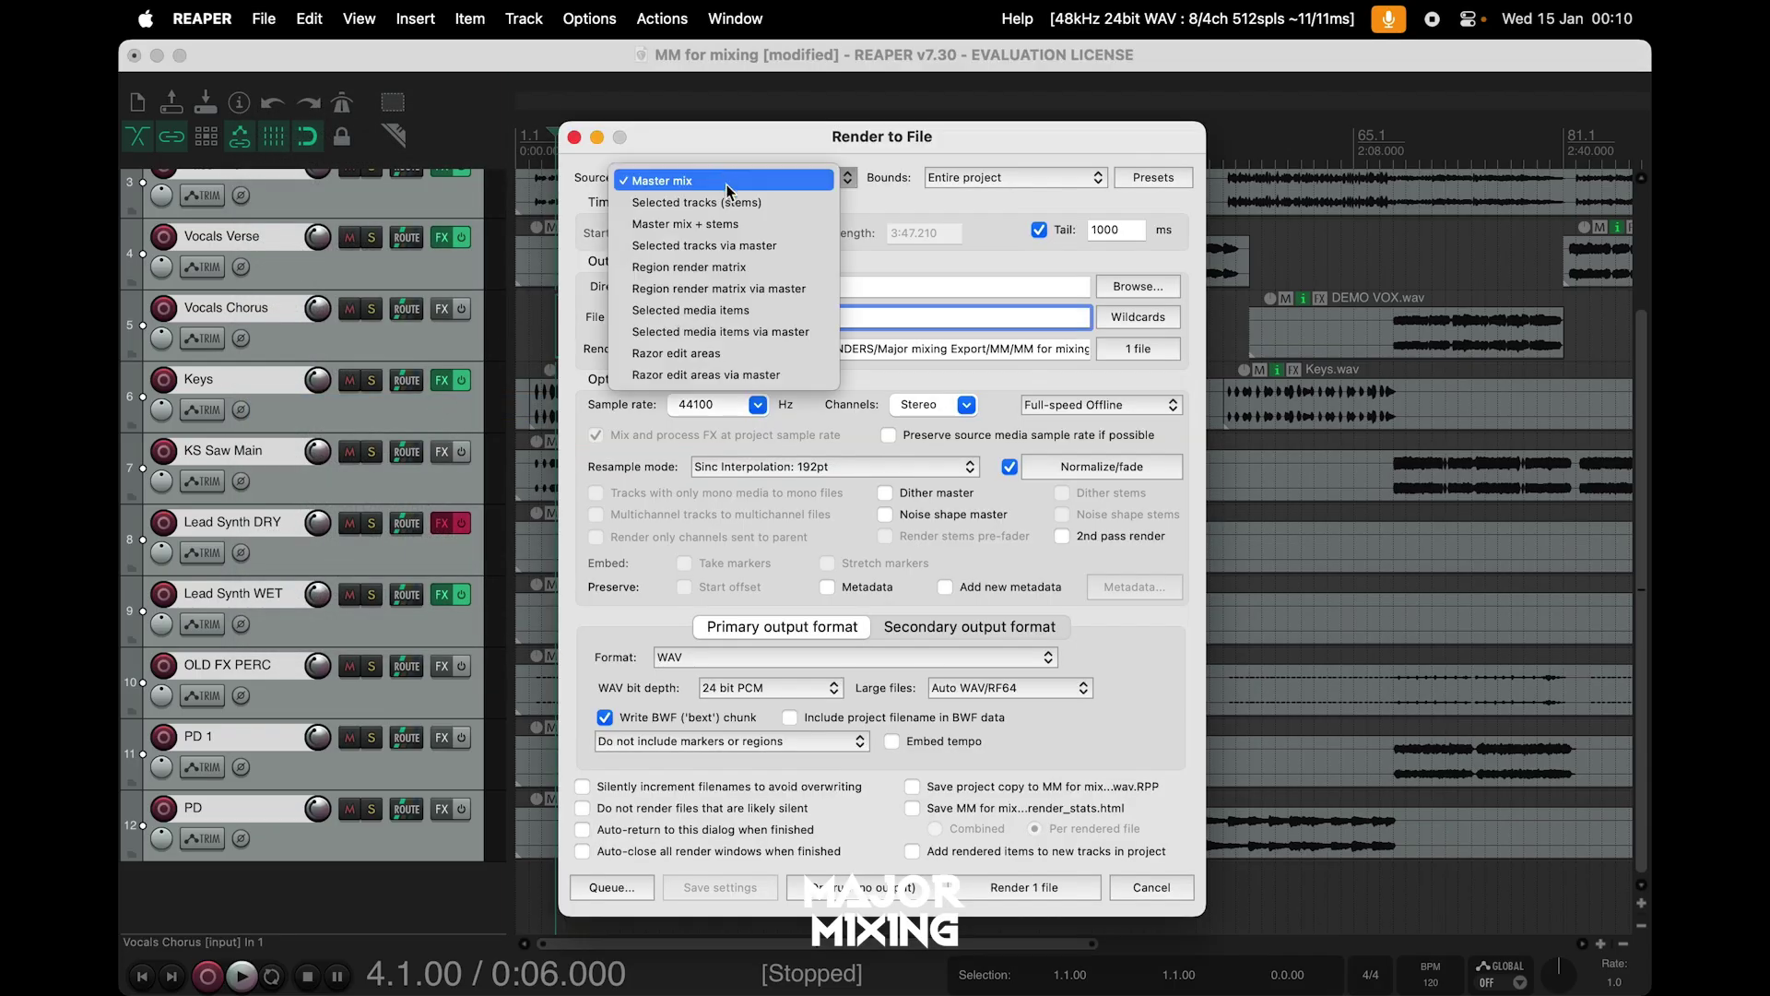
pyautogui.click(733, 198)
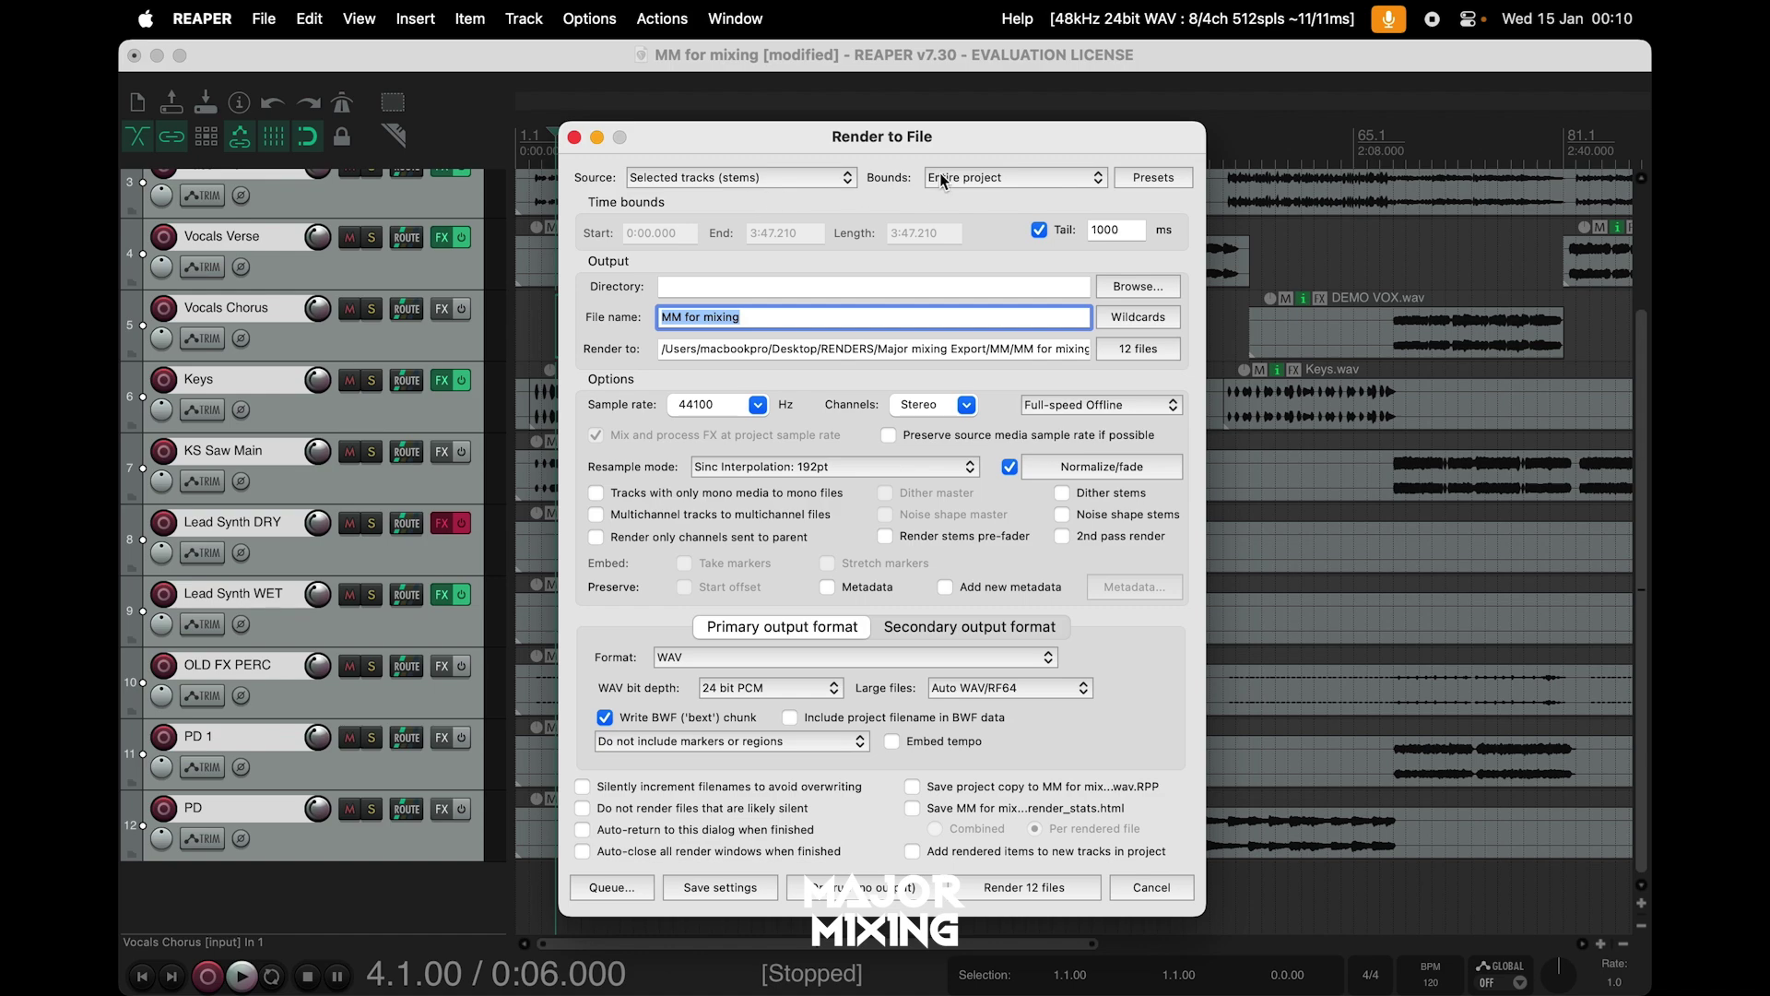
pyautogui.click(1121, 285)
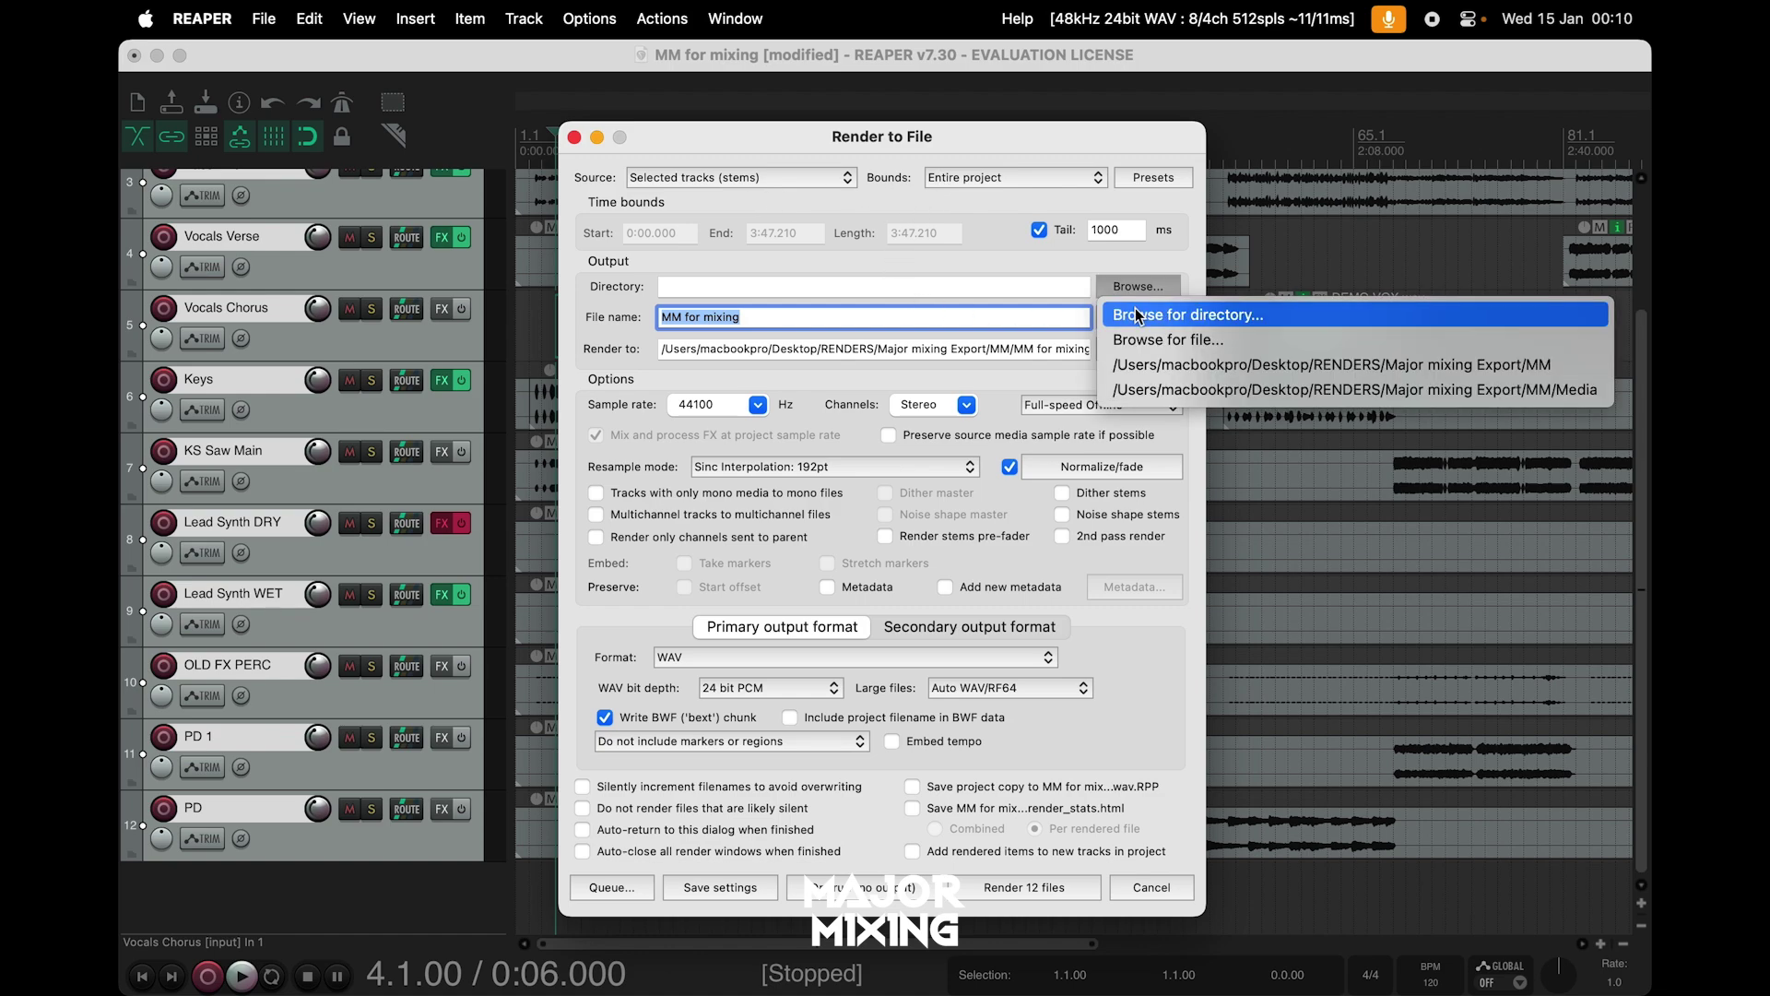
# Create a 'Major Mixing 120bpm' folder inside RENDERS and use it as the render directory
pyautogui.click(1139, 315)
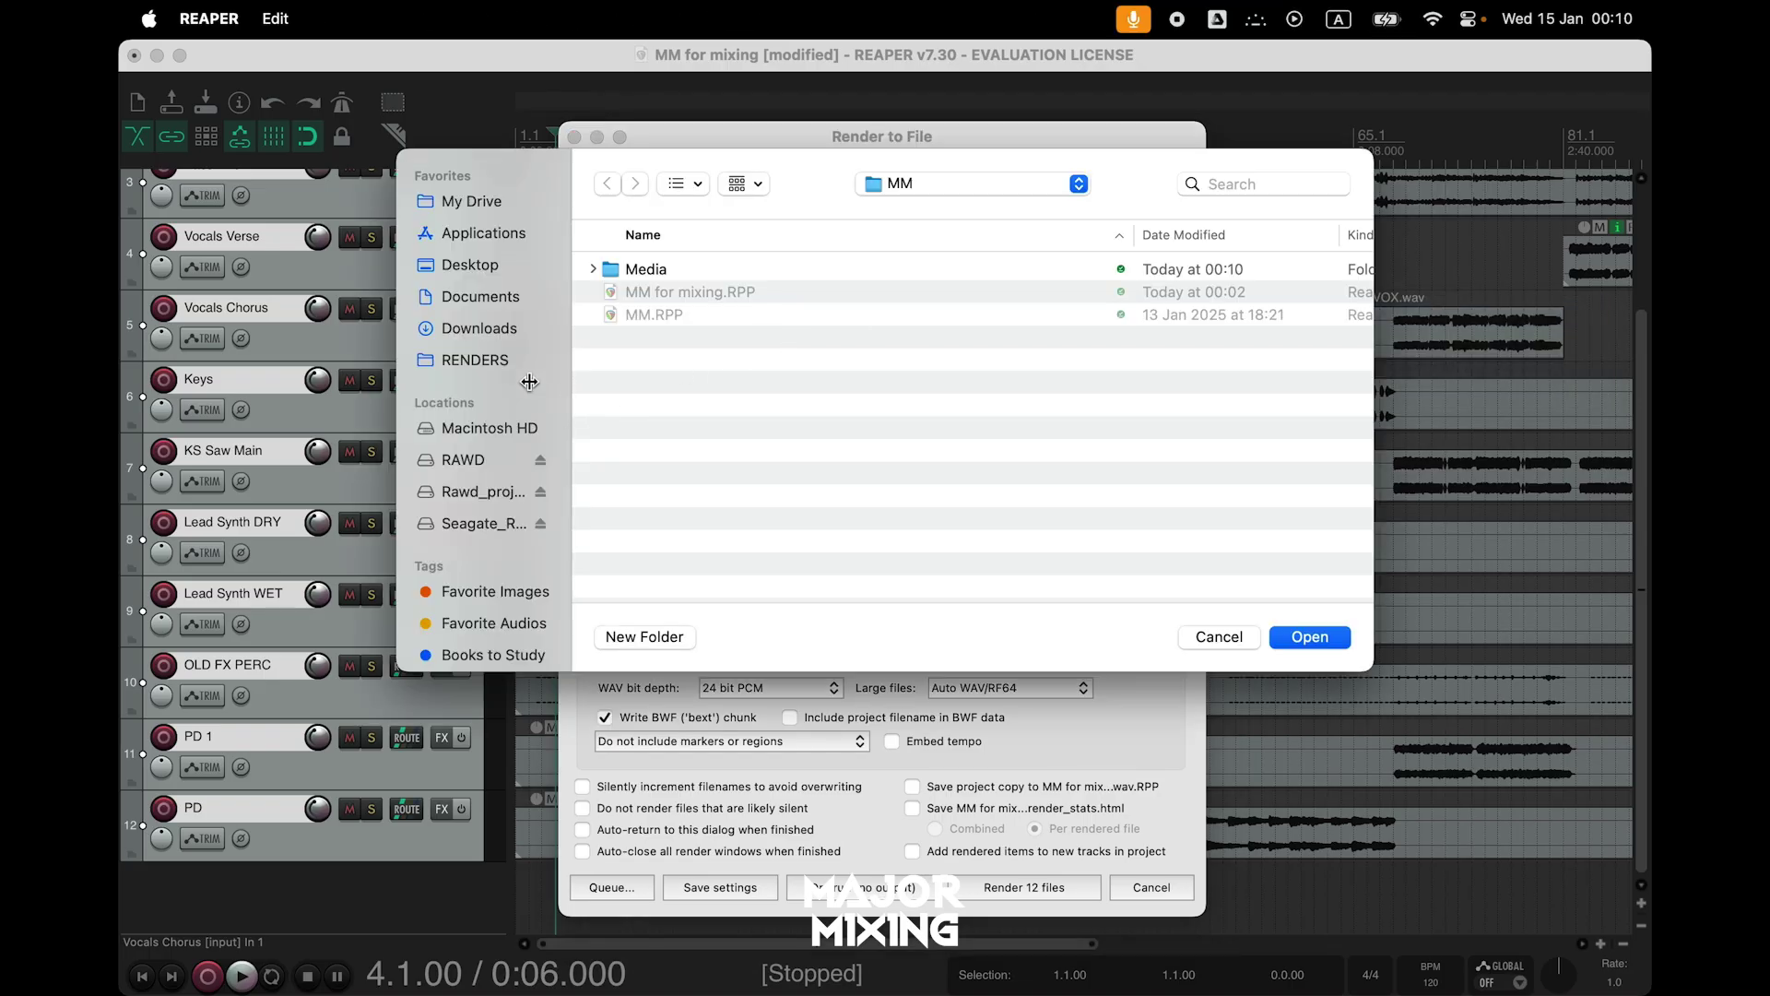
pyautogui.click(506, 363)
pyautogui.click(643, 634)
pyautogui.write('Major Mixing 120bpm')
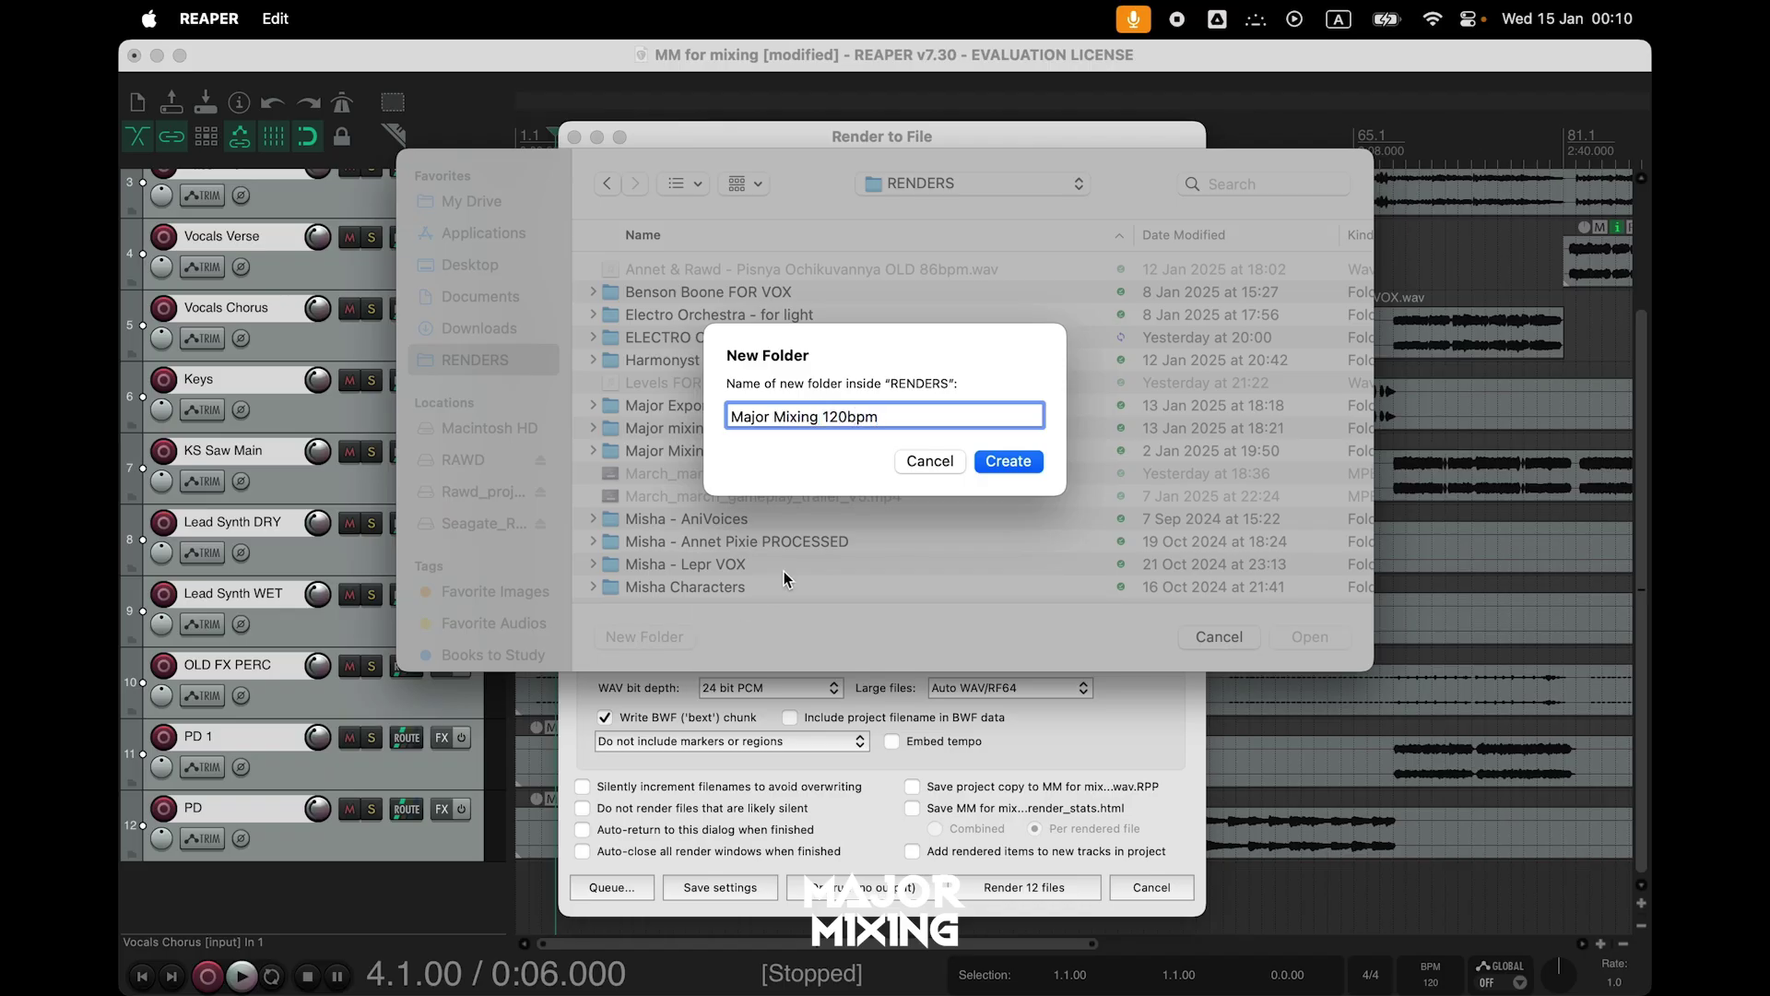
pyautogui.click(1006, 461)
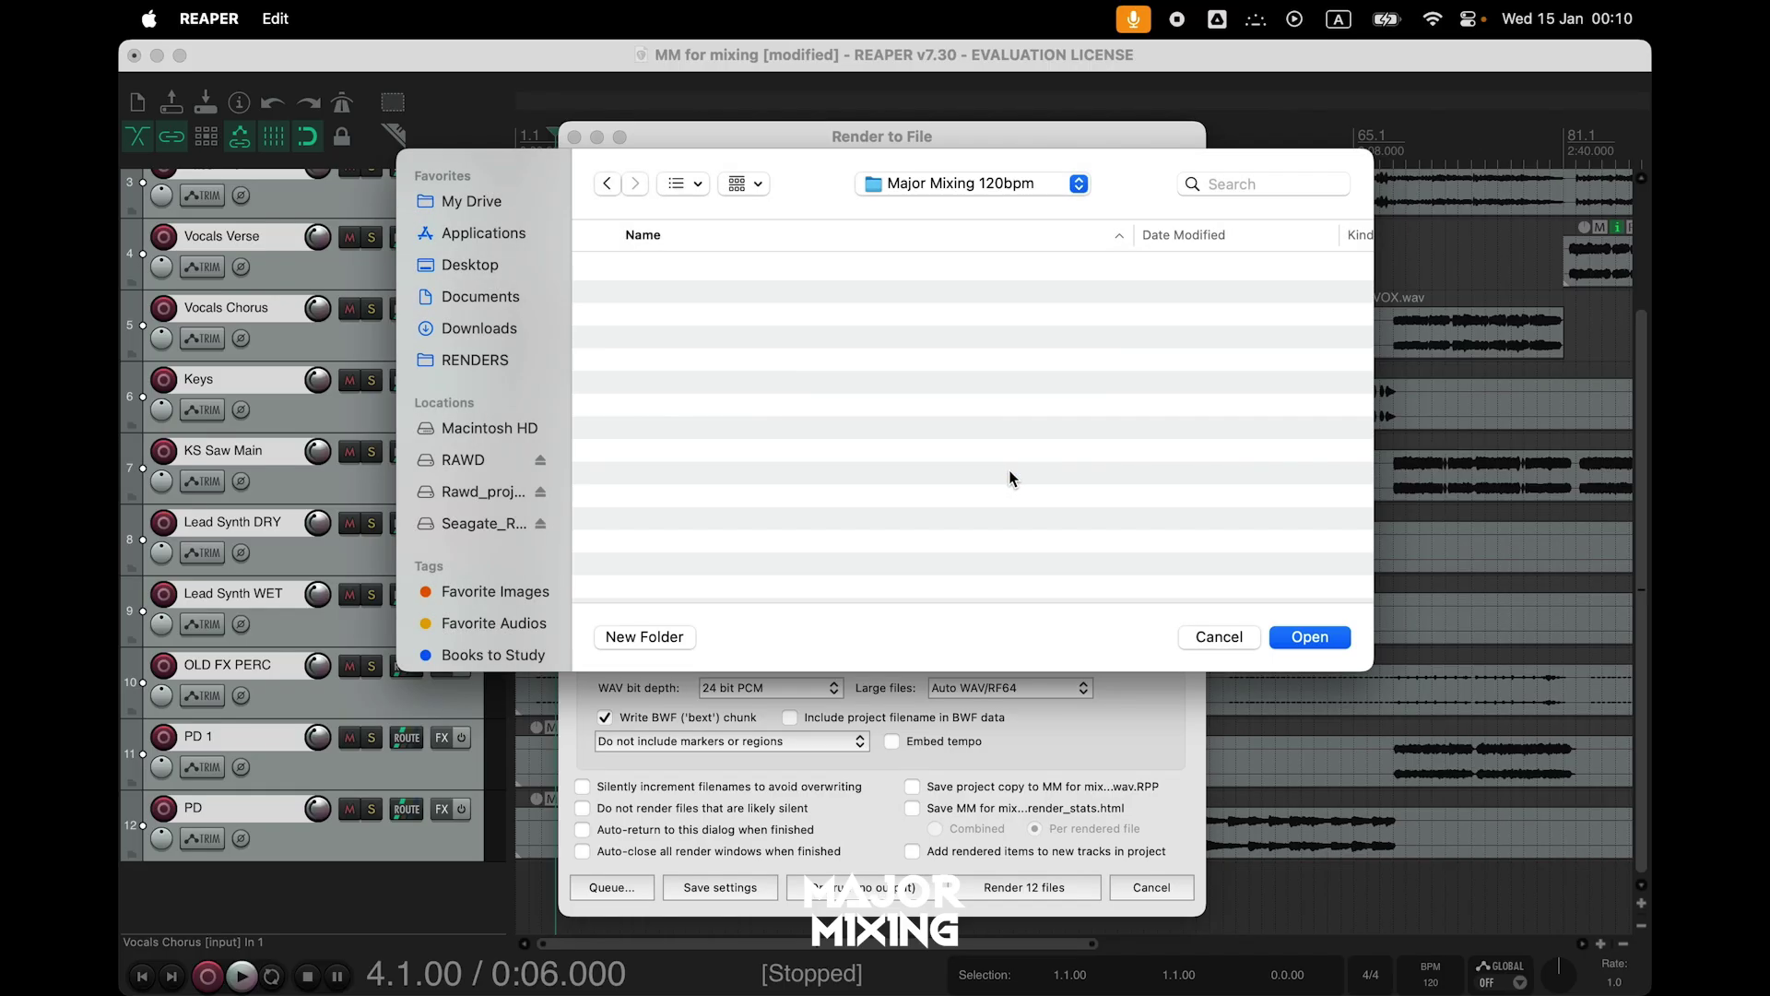
pyautogui.click(1309, 638)
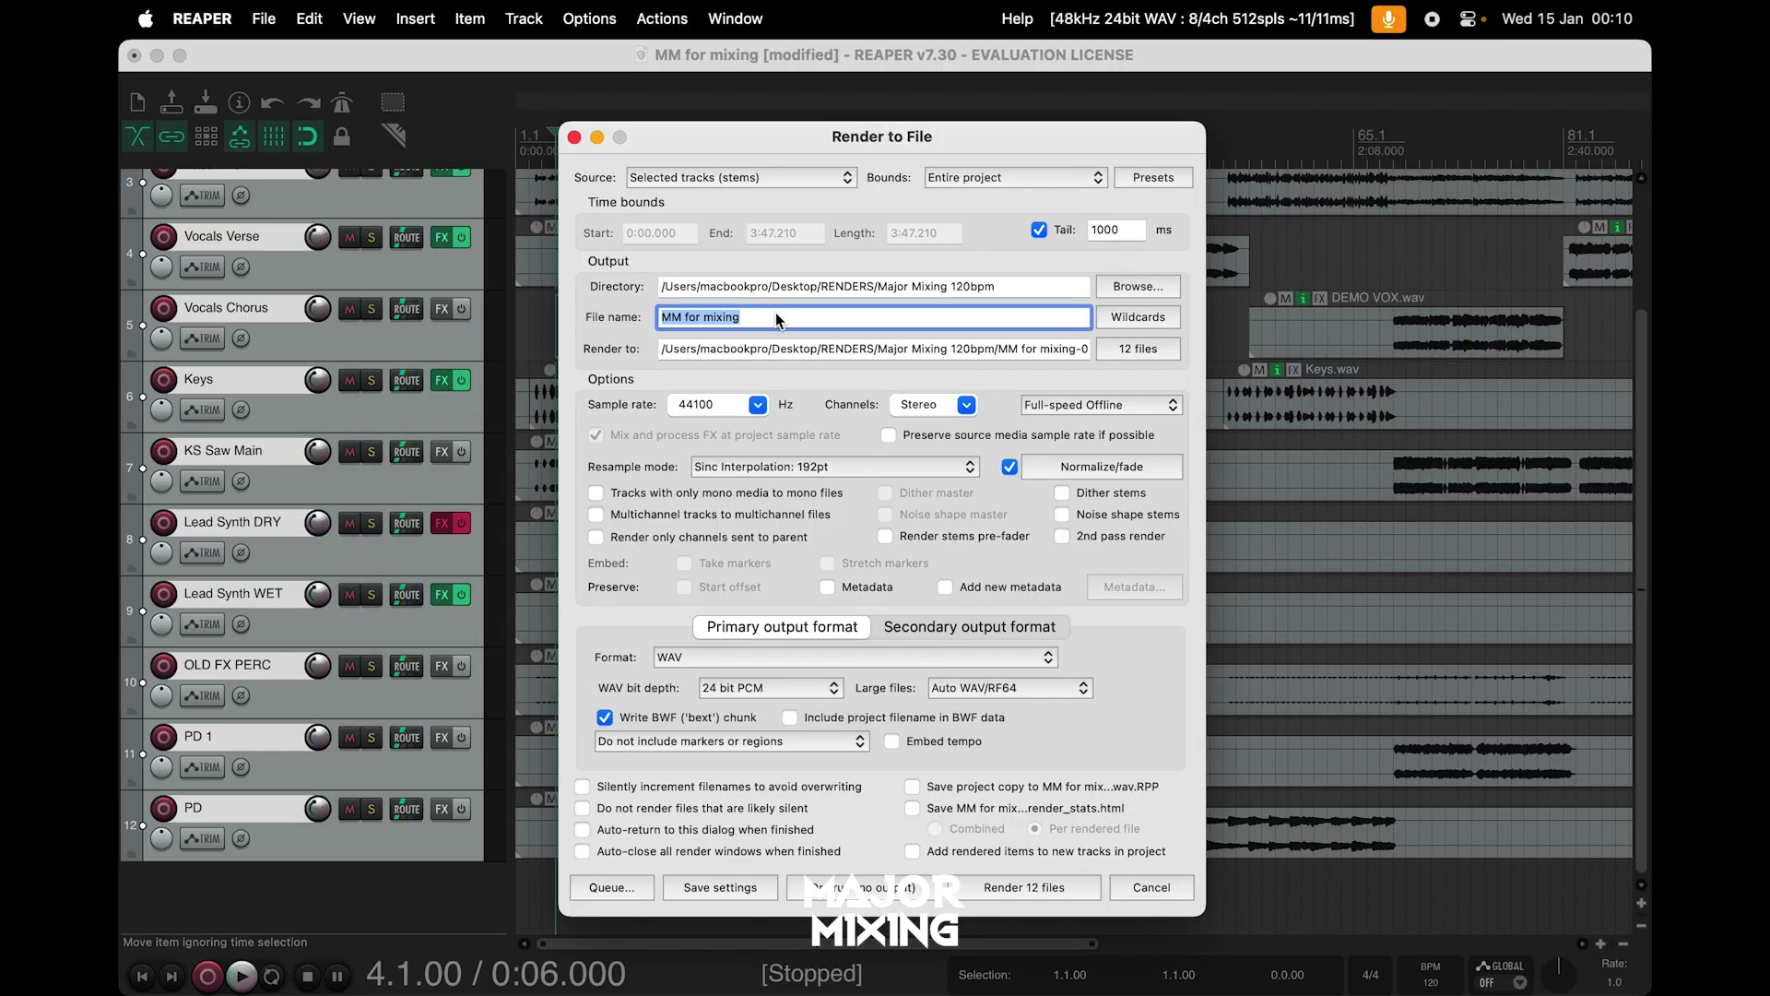
# Name stems '$track' as 24-bit PCM WAVs, keeping Auto WAV/RF64 for large files
pyautogui.write('$')
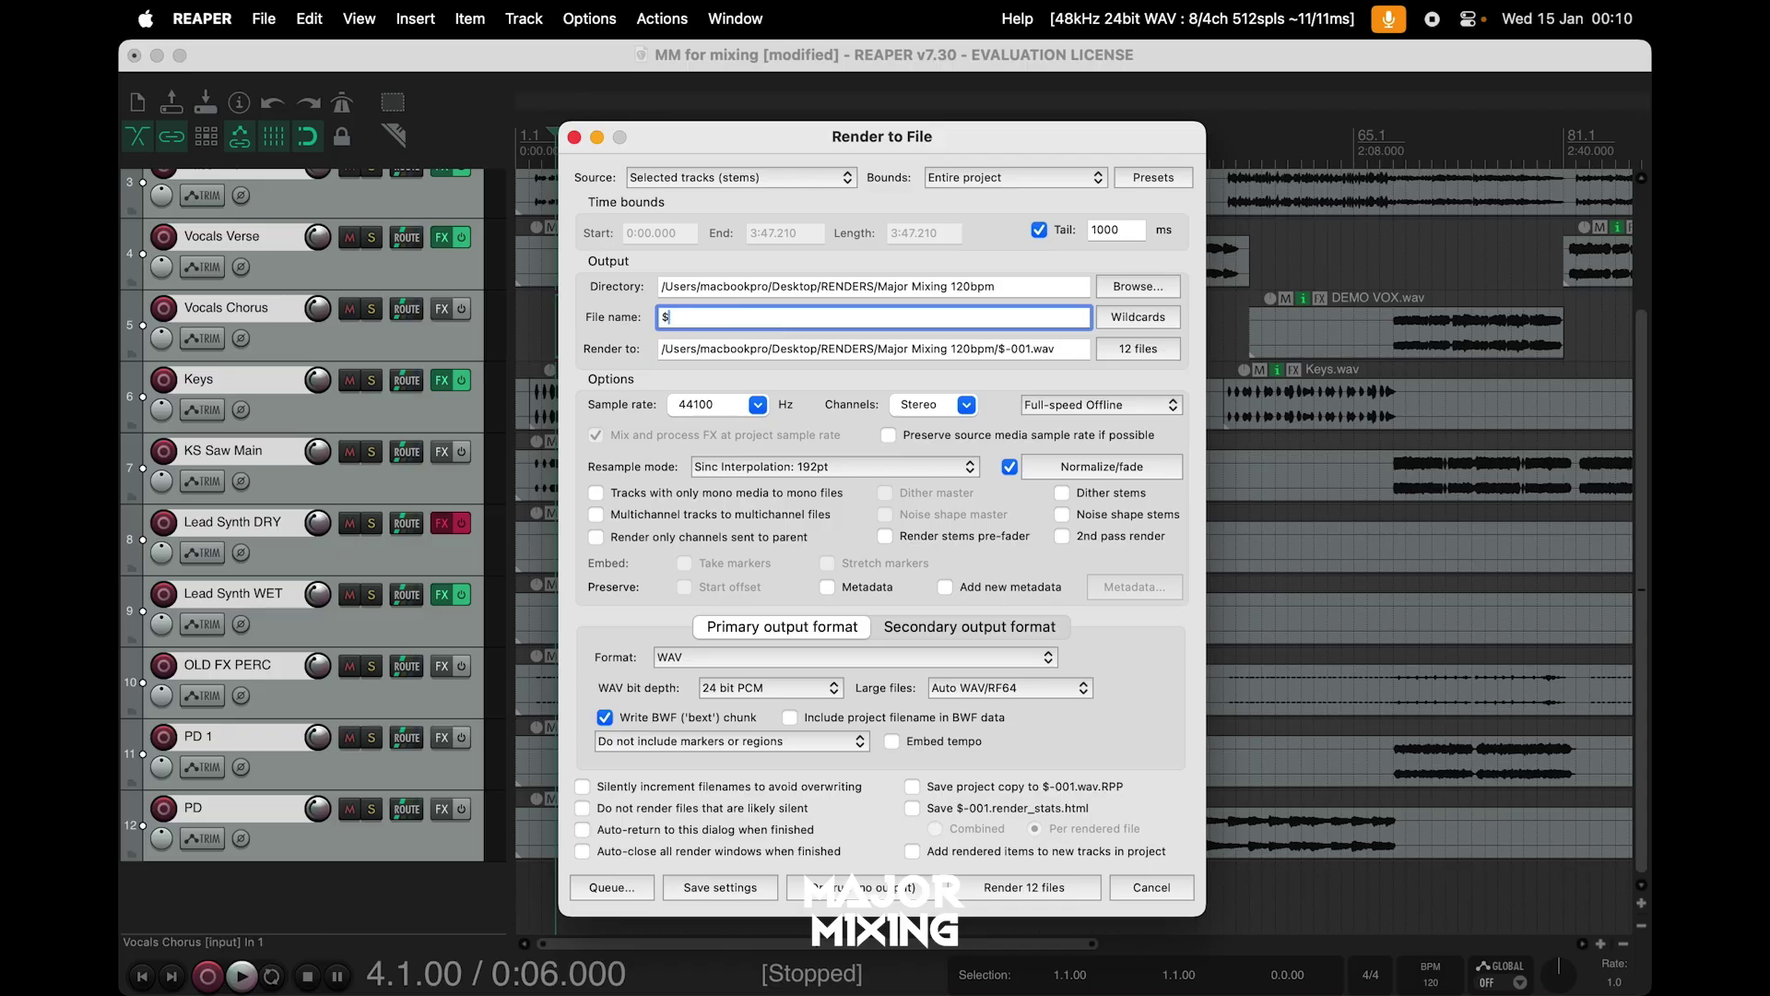
pyautogui.write('track')
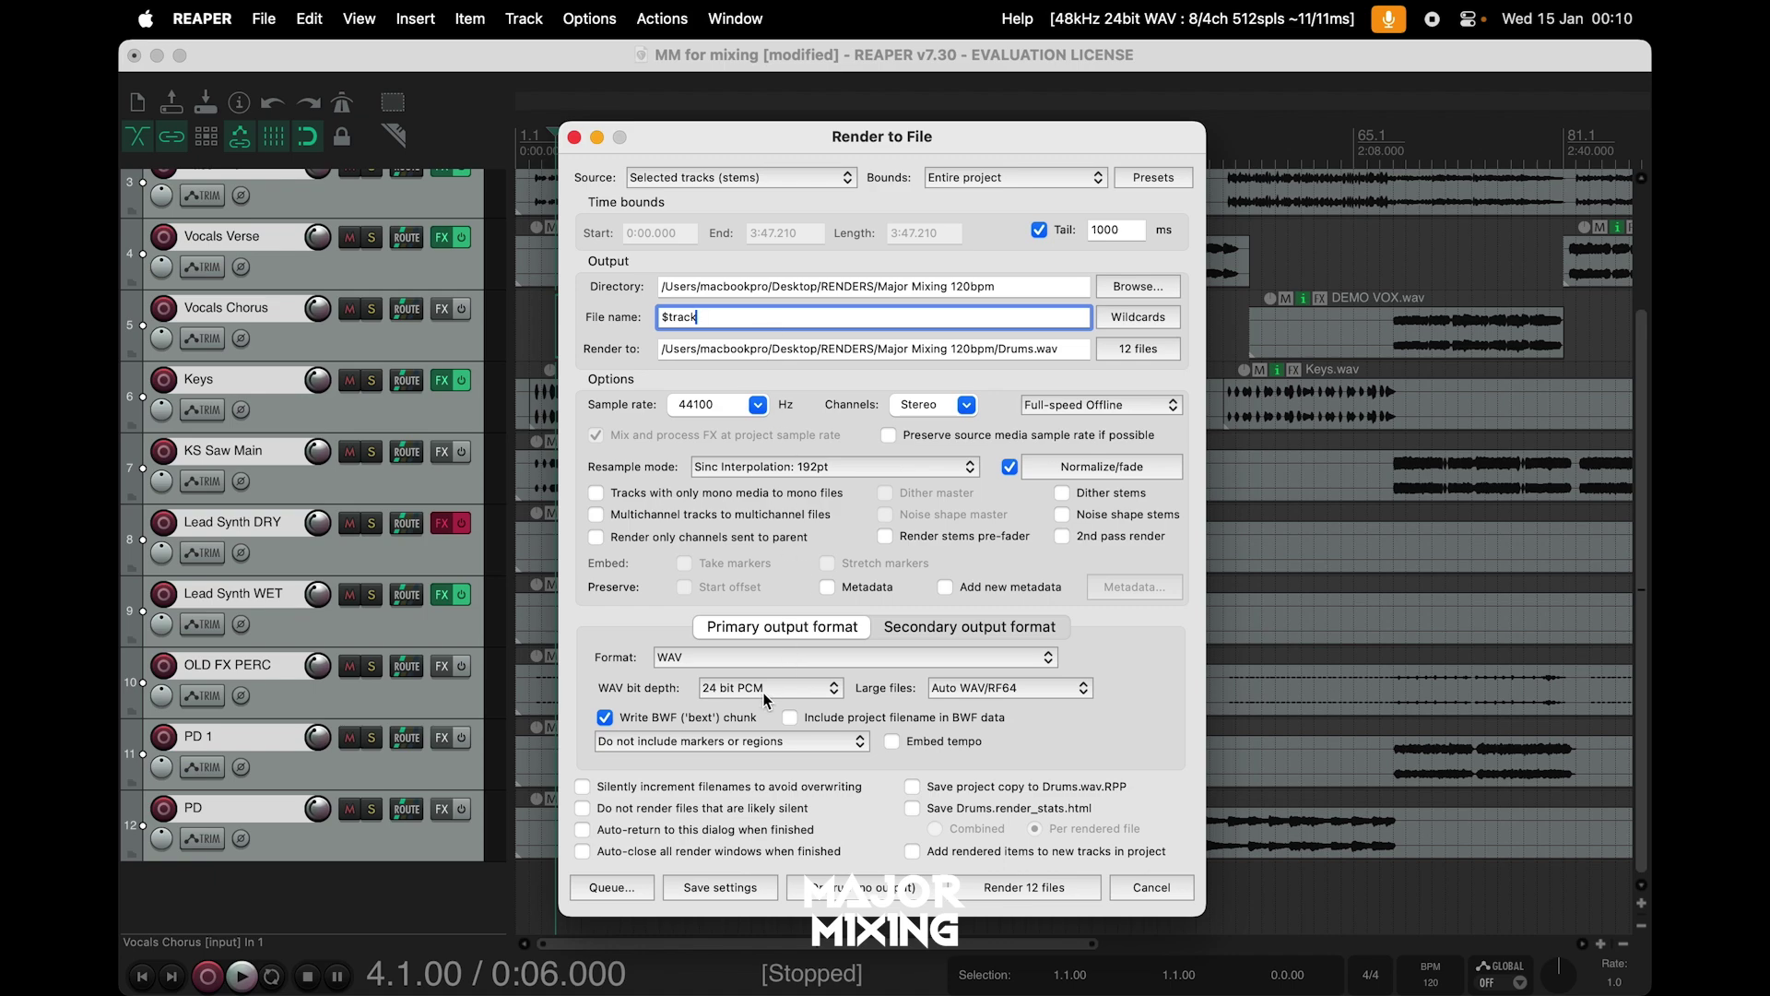
pyautogui.click(992, 689)
pyautogui.click(992, 689)
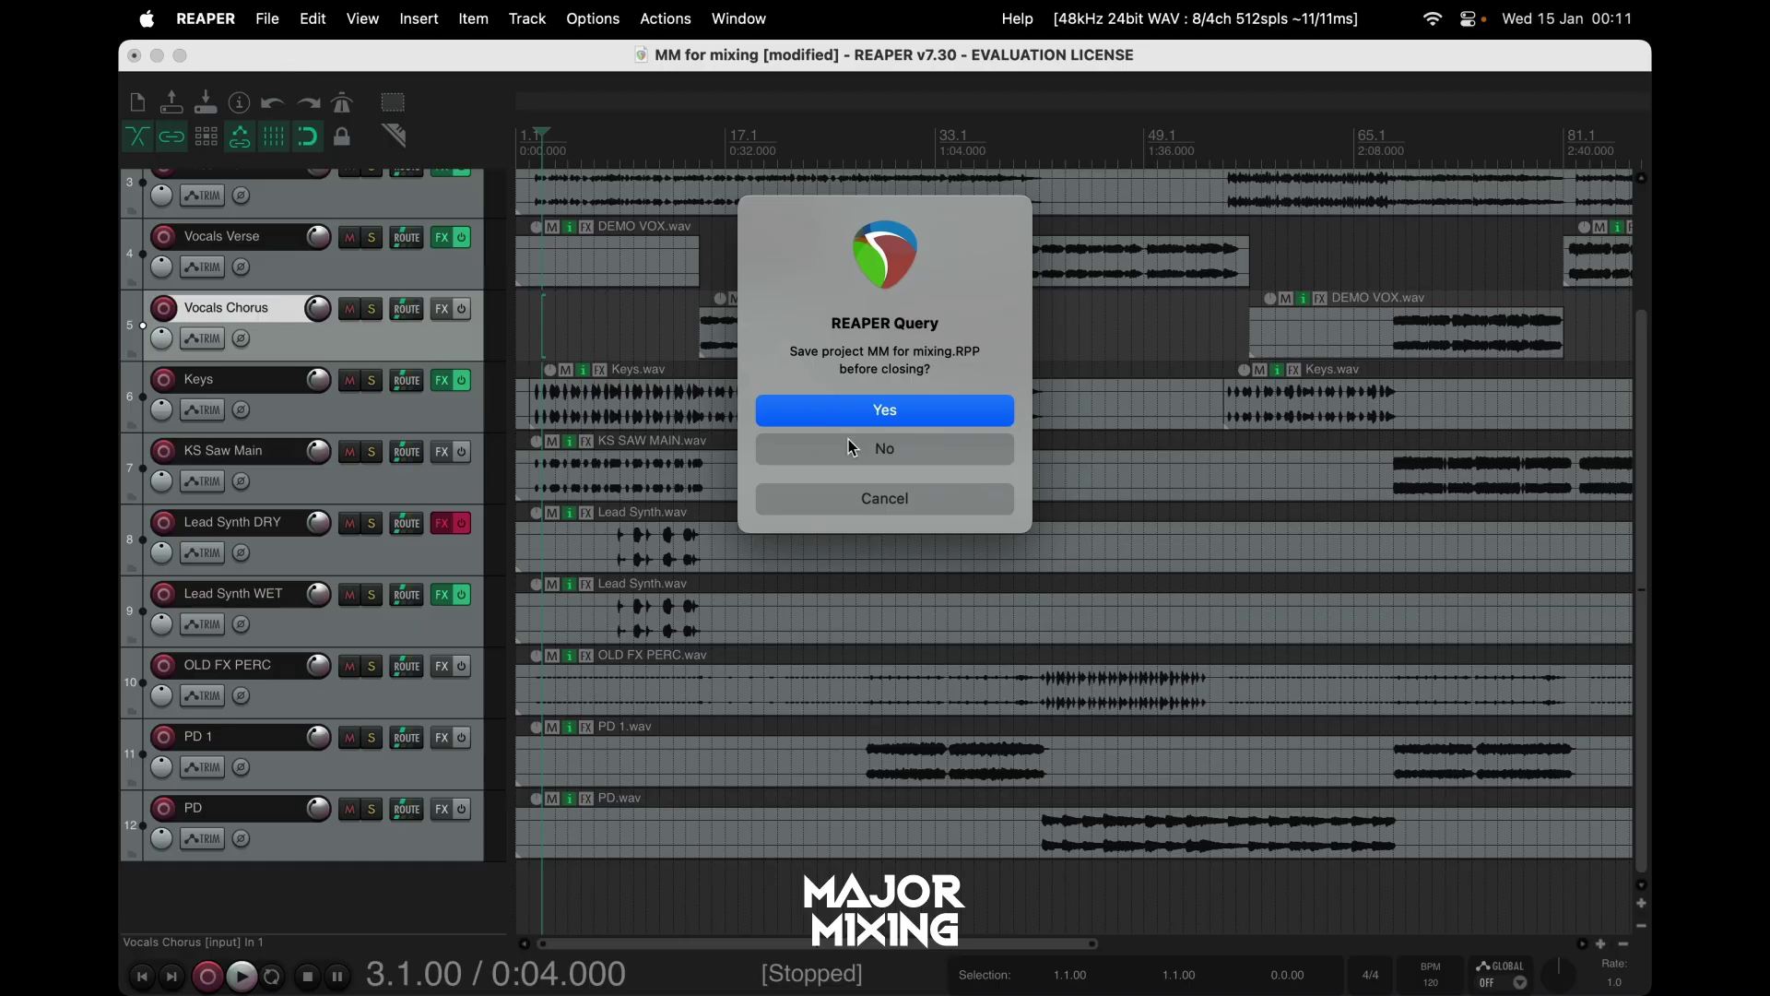
# Close the REAPER project without saving and show the RENDERS folder in Finder
pyautogui.click(852, 450)
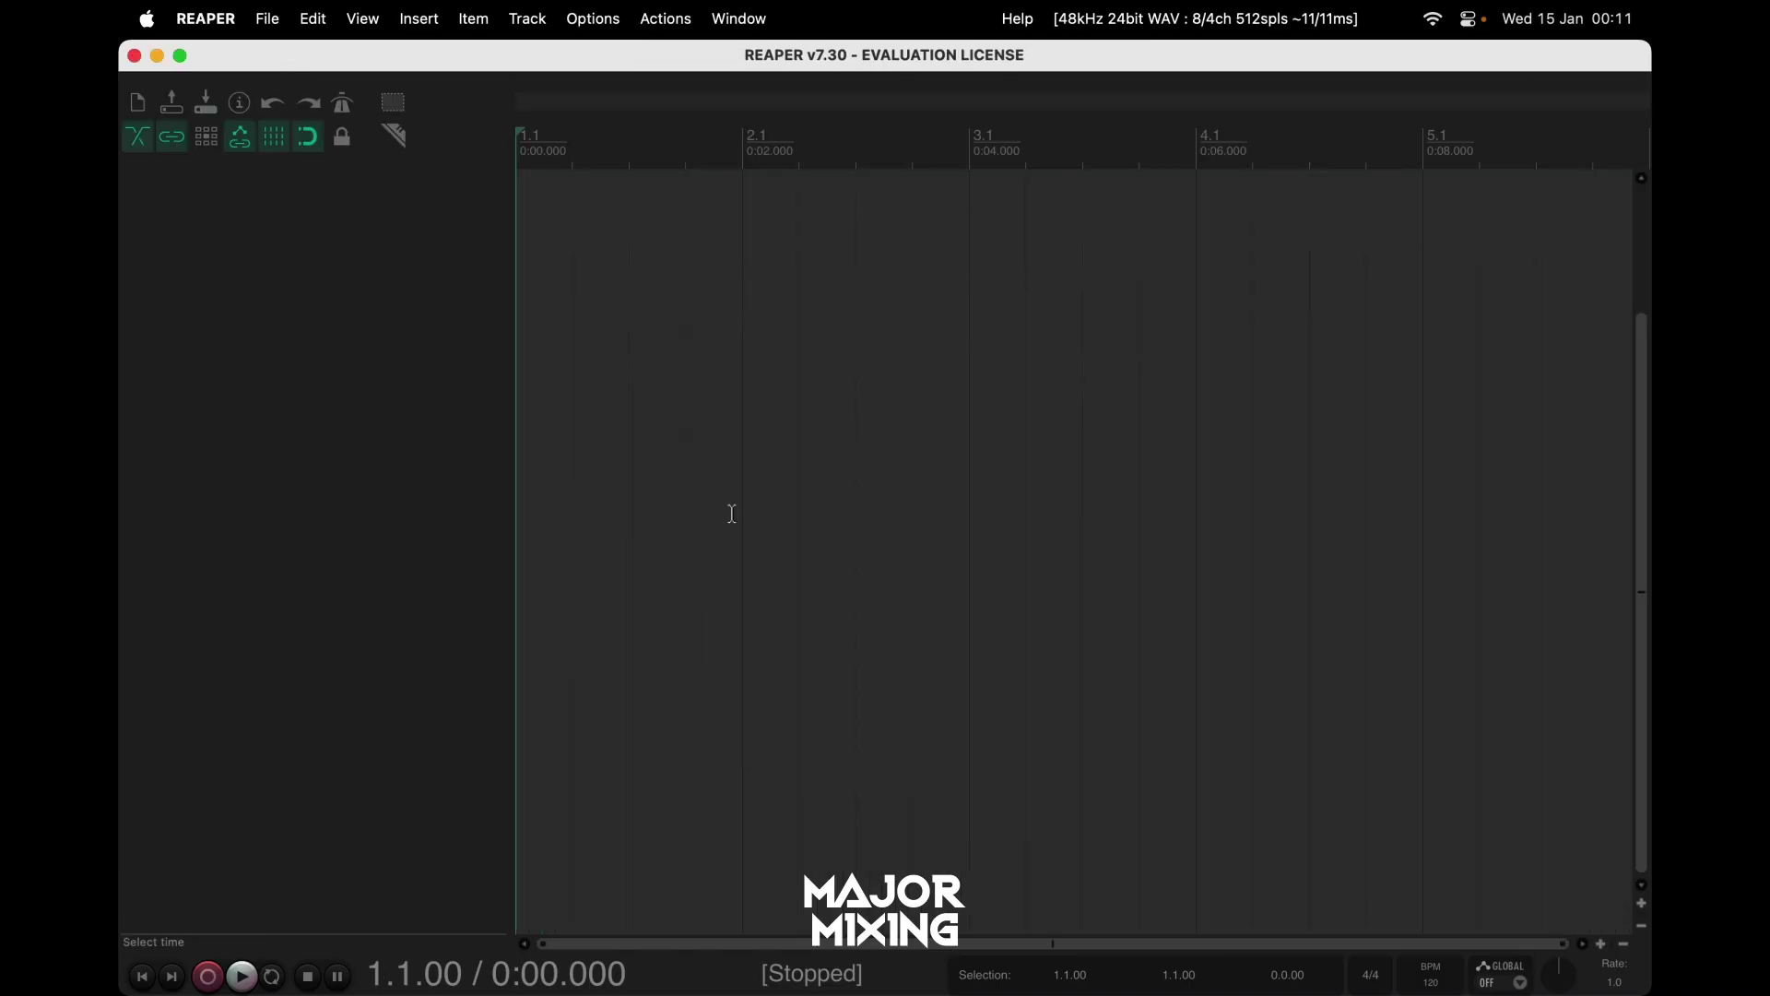
pyautogui.moveTo(313, 950)
pyautogui.click(241, 942)
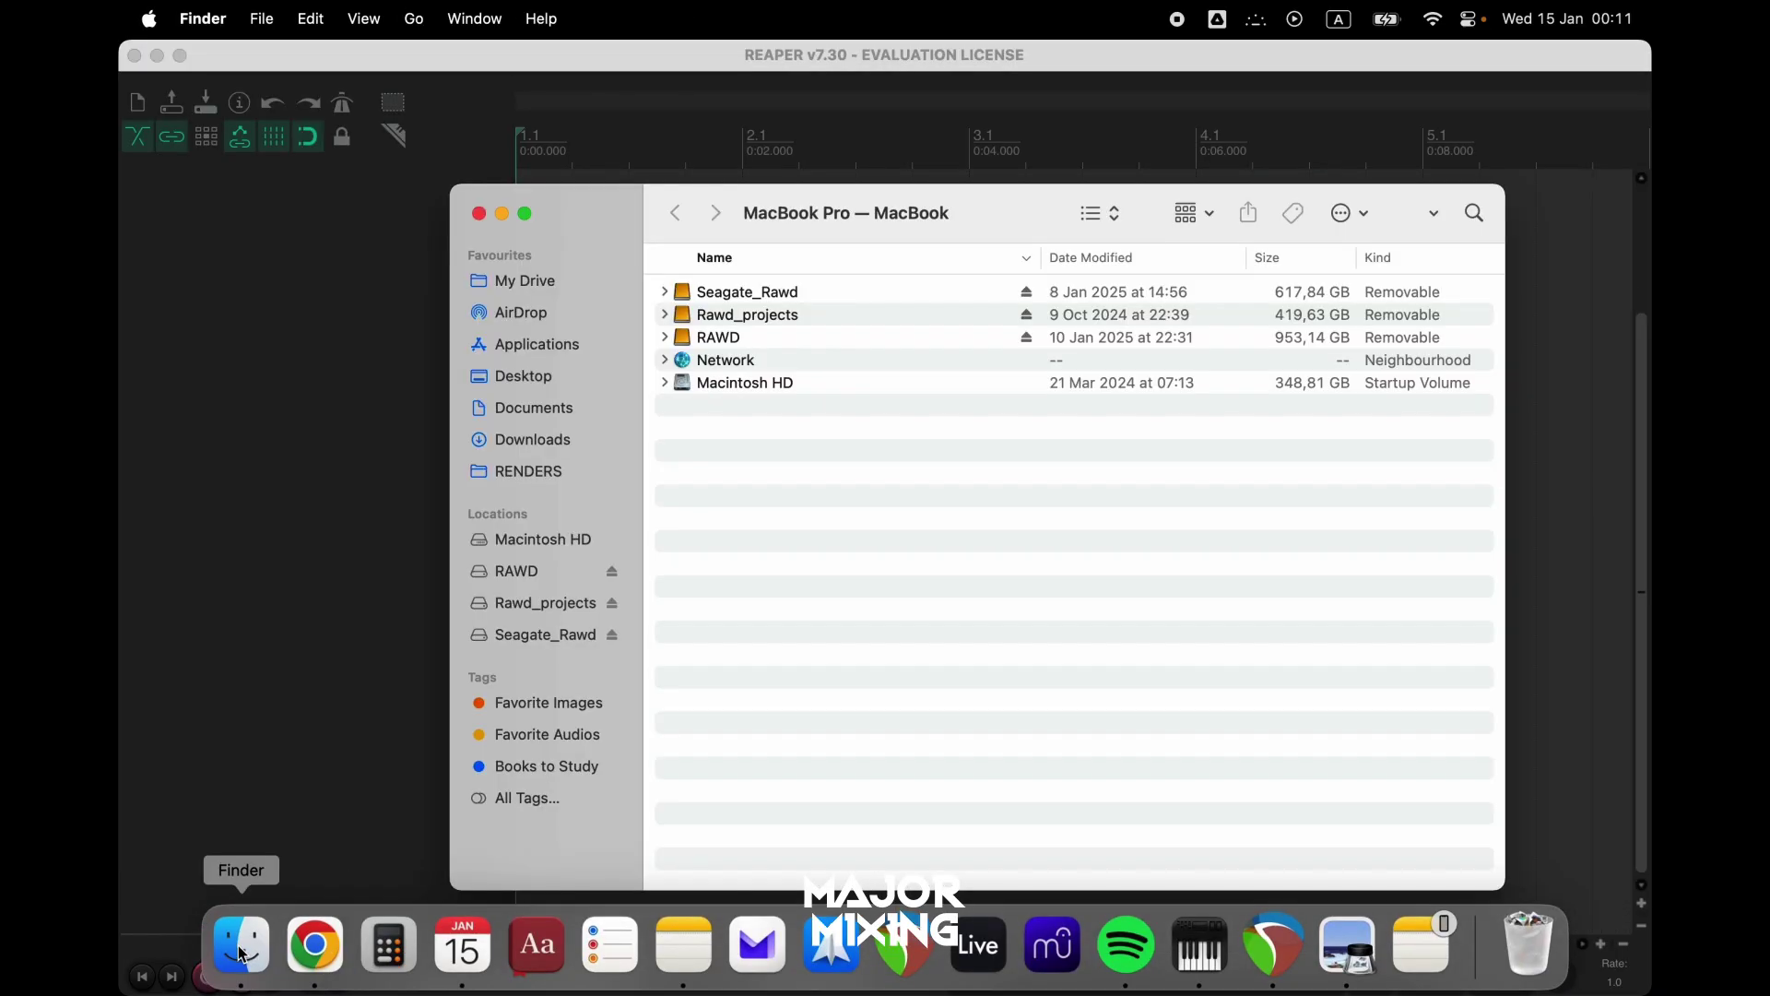
pyautogui.click(556, 481)
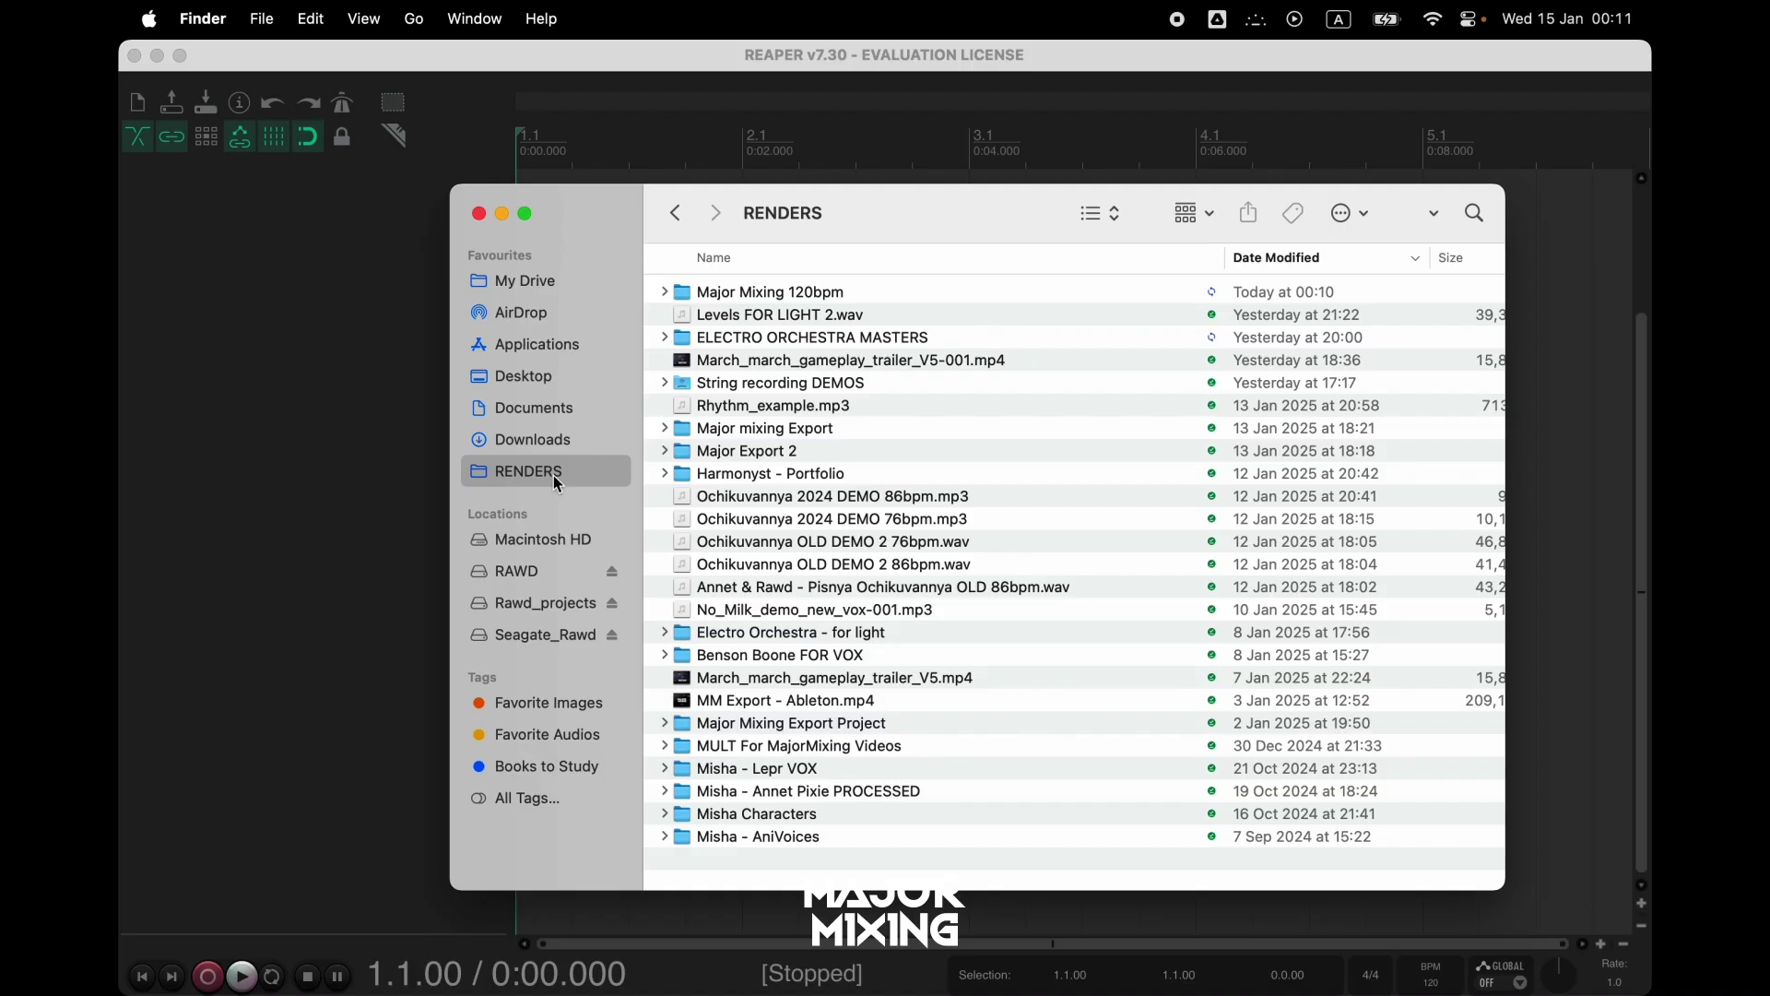
# Import all 12 rendered stems from Major Mixing 120bpm into REAPER as tracks
pyautogui.doubleClick(749, 292)
pyautogui.click(748, 293)
pyautogui.press('super+a')
pyautogui.moveTo(800, 298); pyautogui.dragTo(1586, 221)
pyautogui.click(948, 395)
pyautogui.hscroll(5, 922, 384)
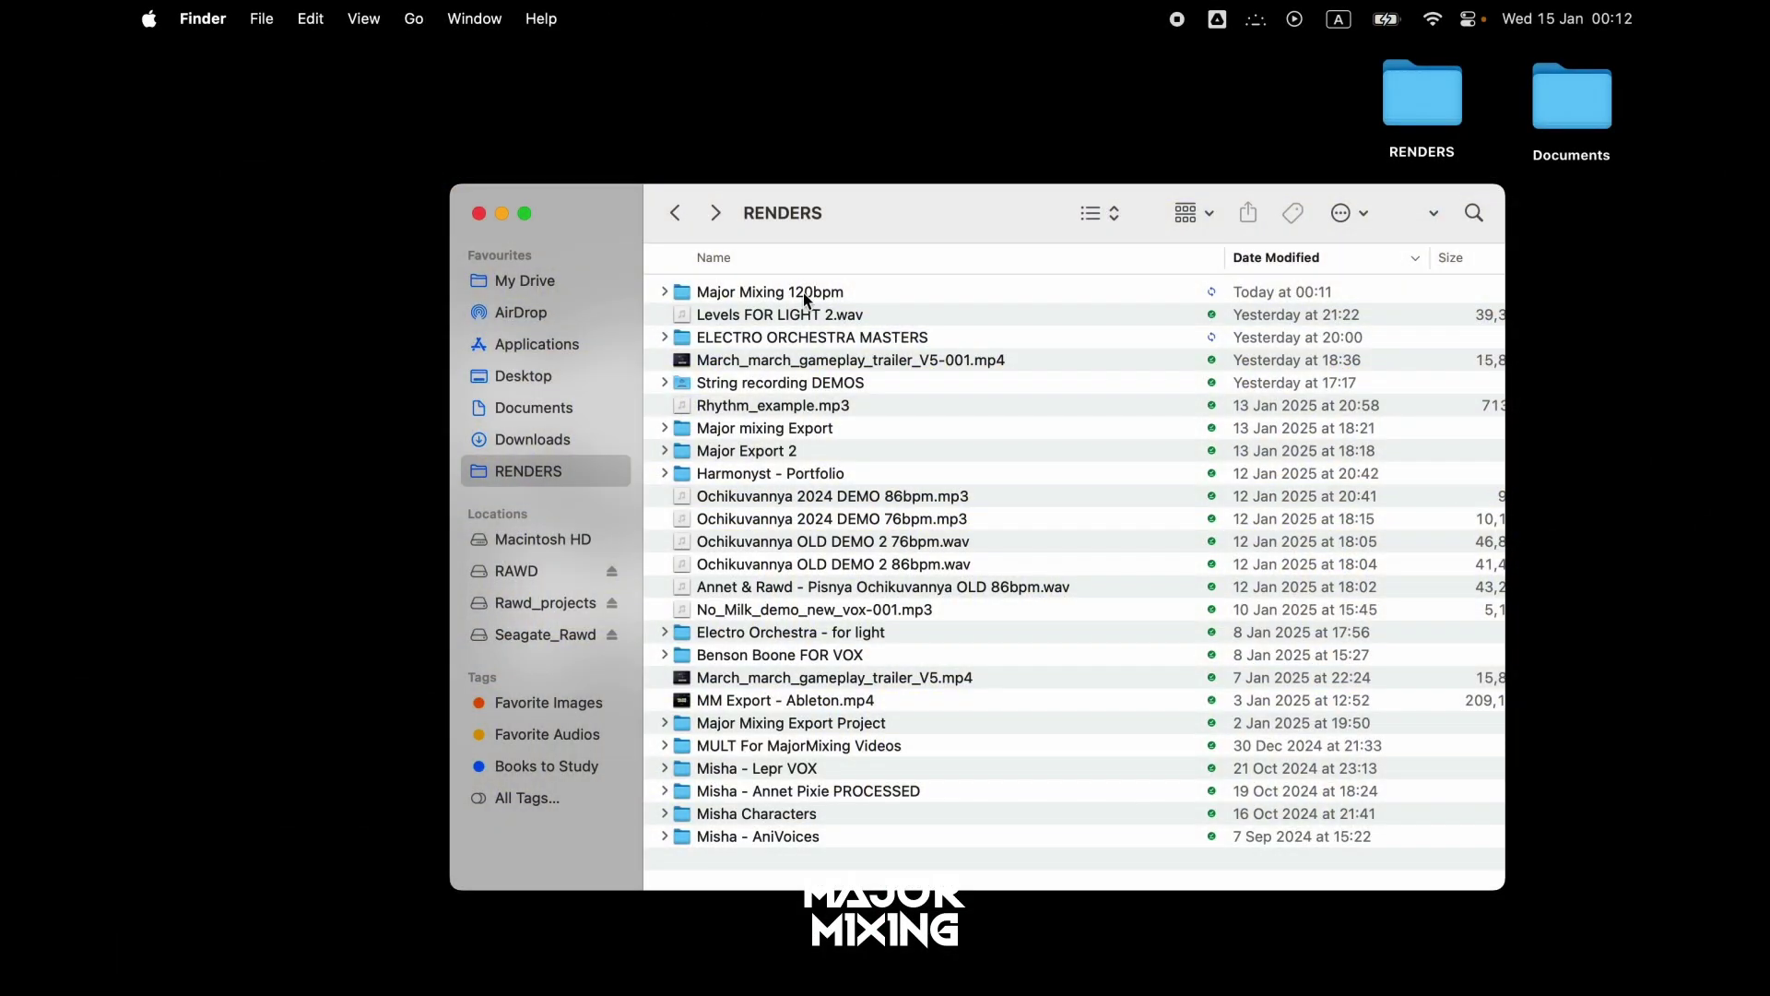
# Compress the Major Mixing 120bpm folder into Major Mixing 120bpm.zip from its context menu
pyautogui.rightClick(802, 291)
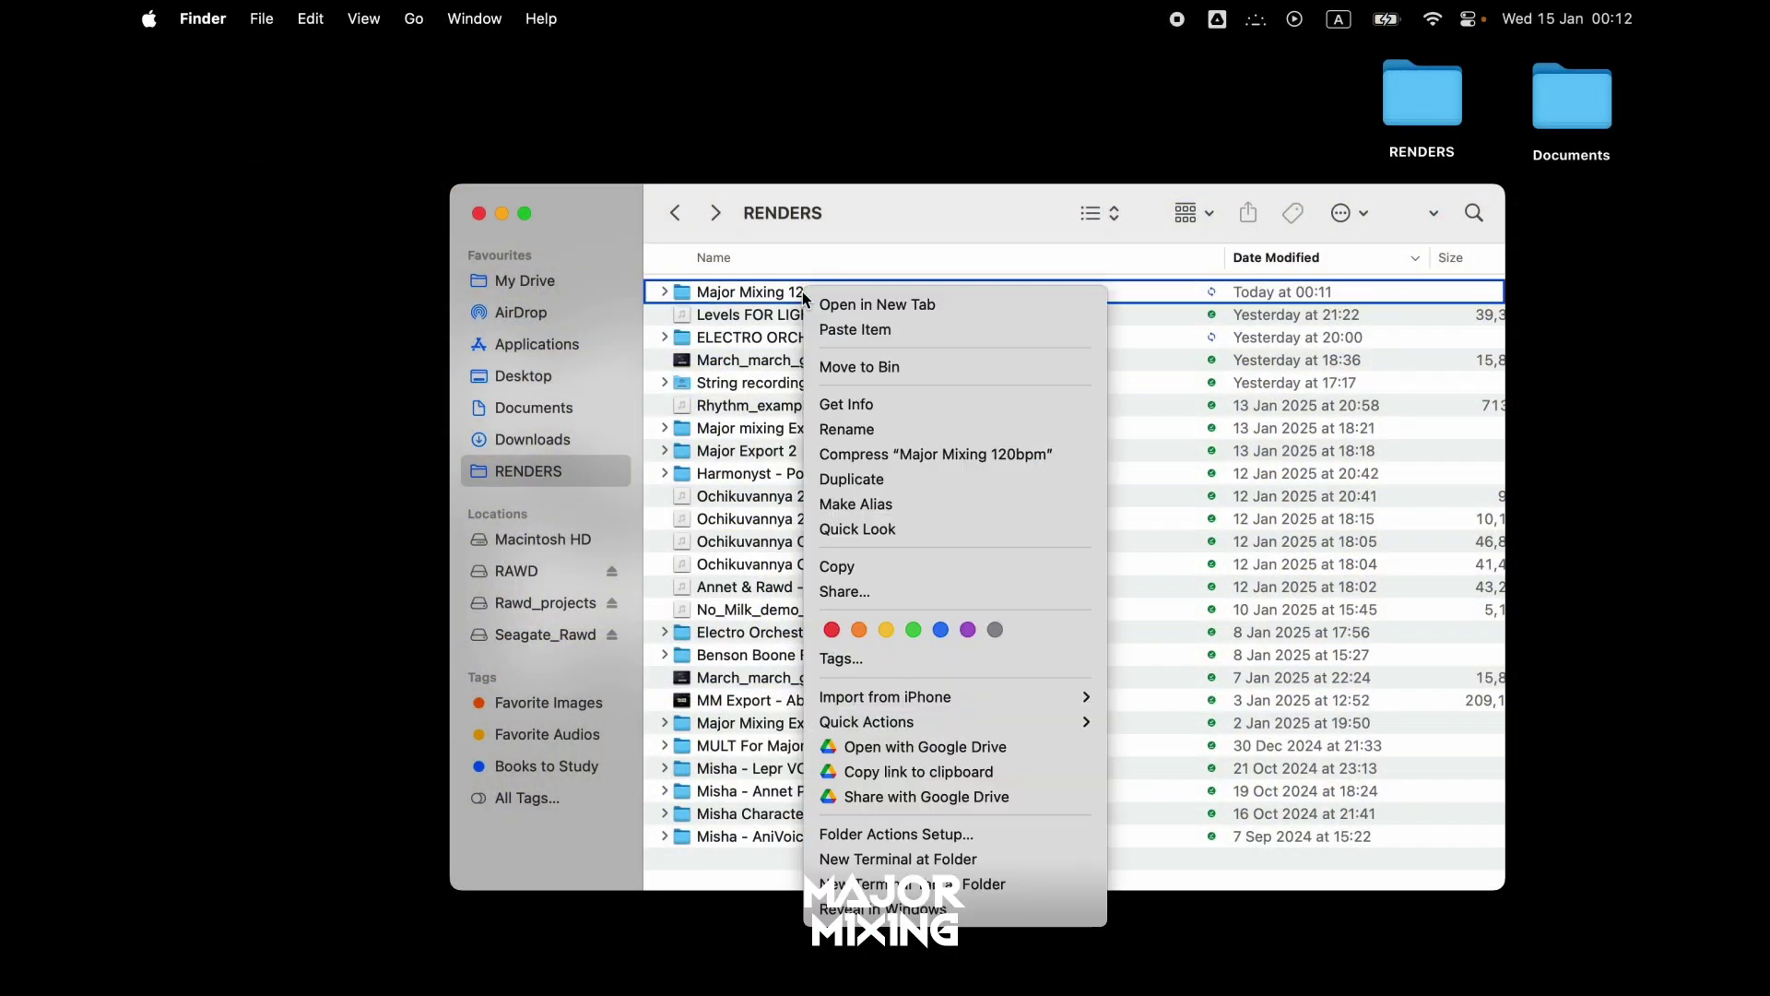
pyautogui.click(878, 456)
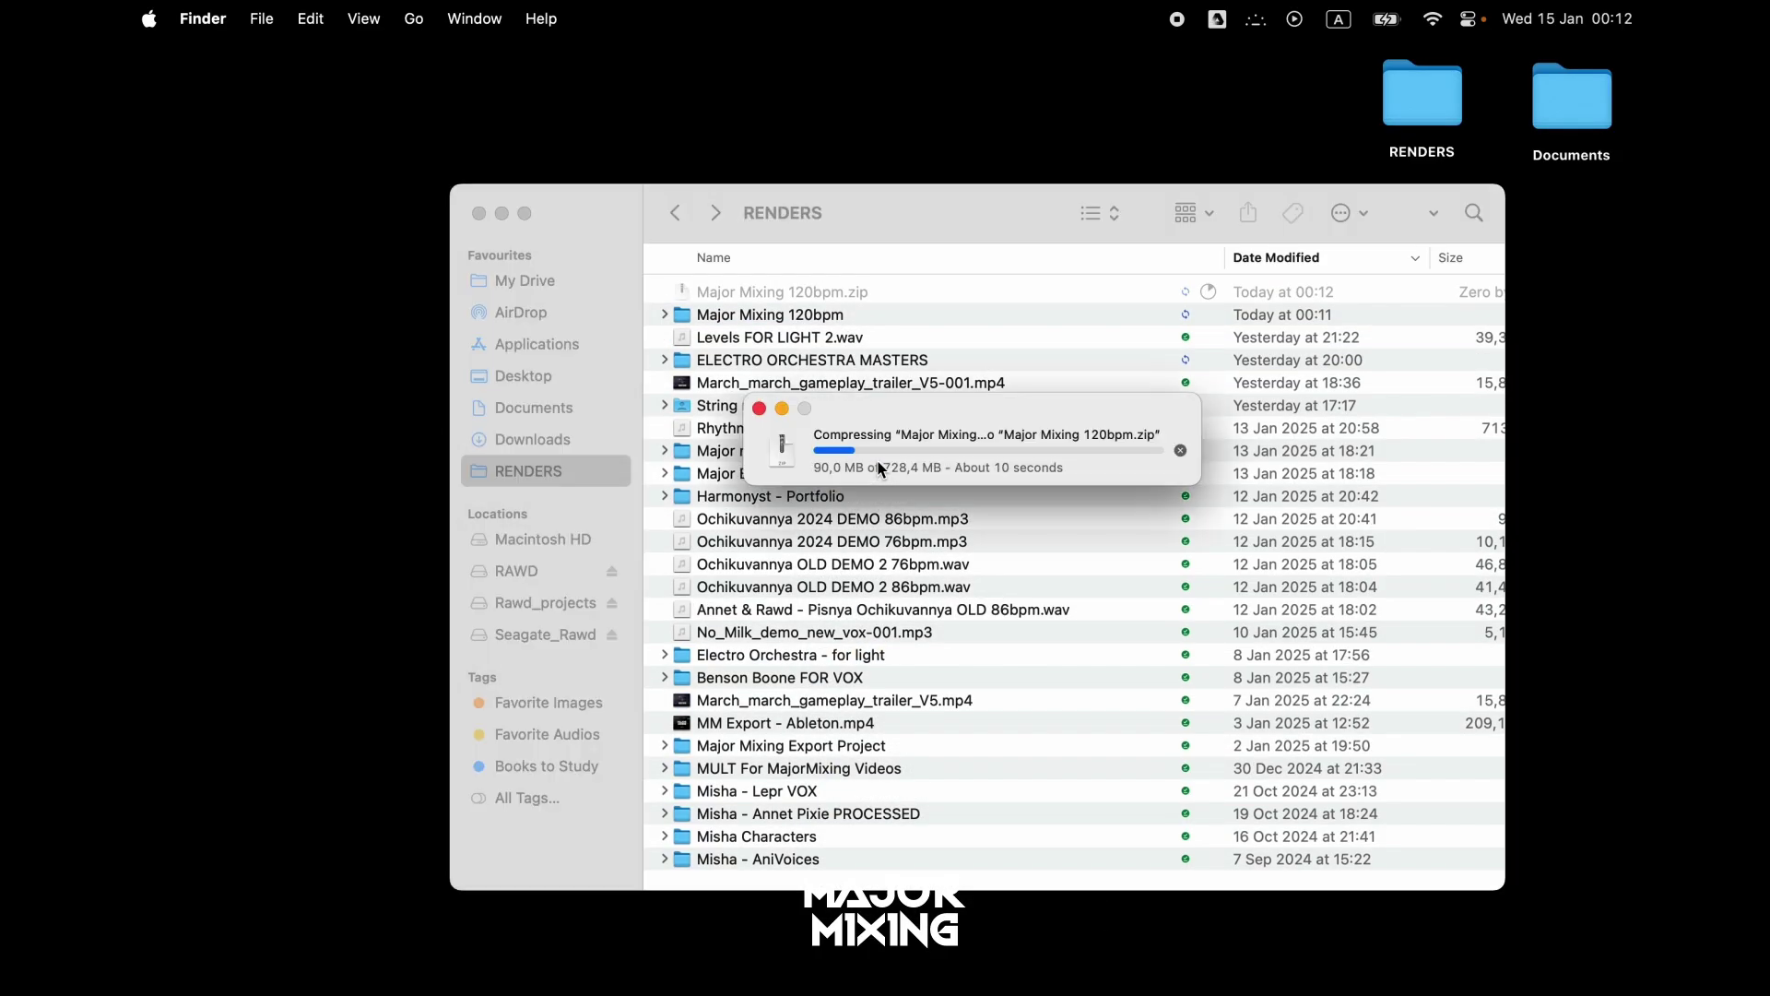